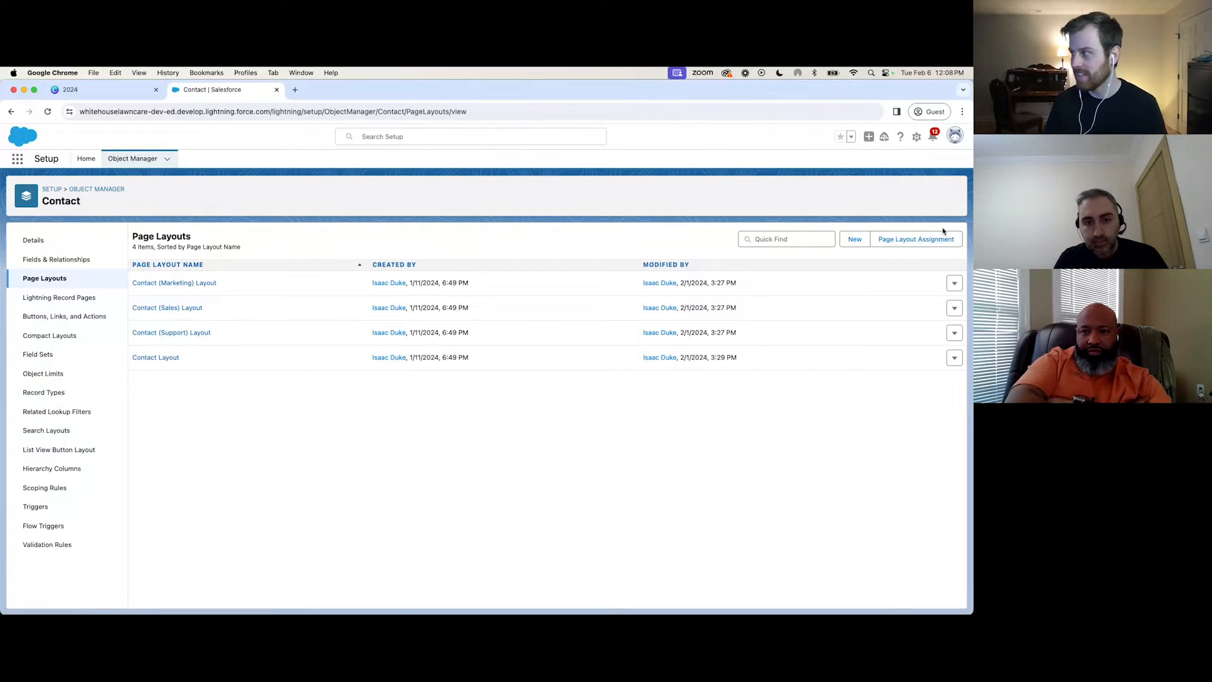
Review the Contact object's page layout assignments for each profile, and open its record types.
left_click(925, 246)
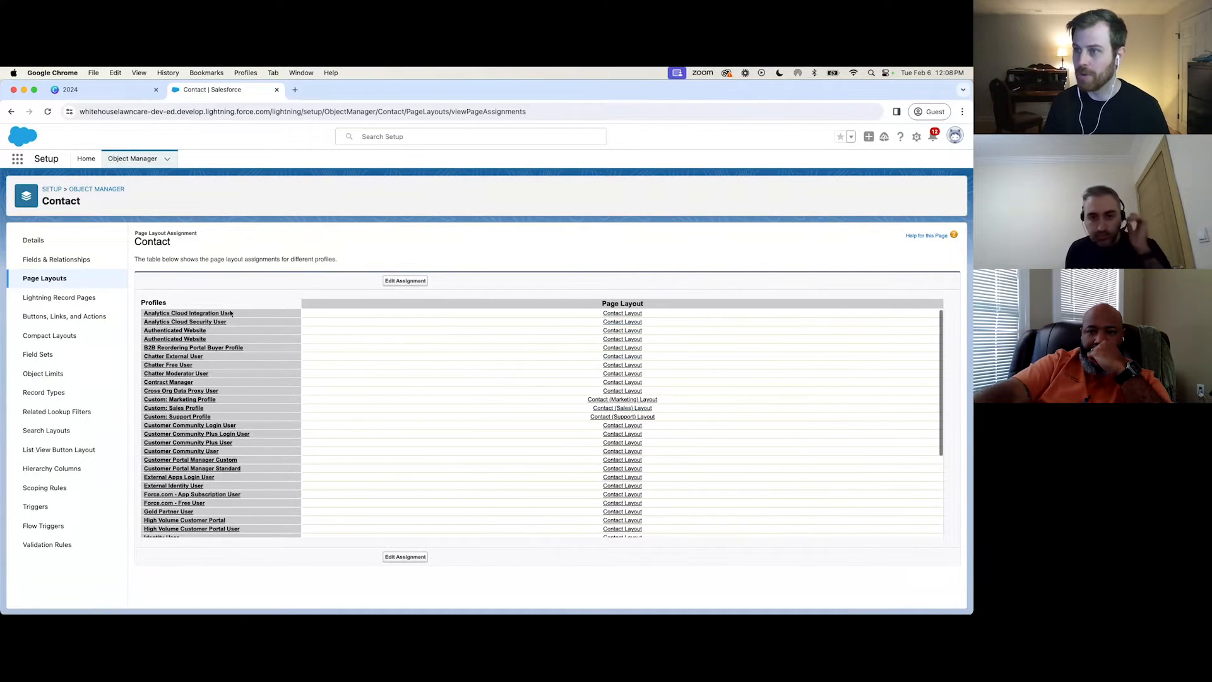
left_click_drag(176, 308, 138, 304)
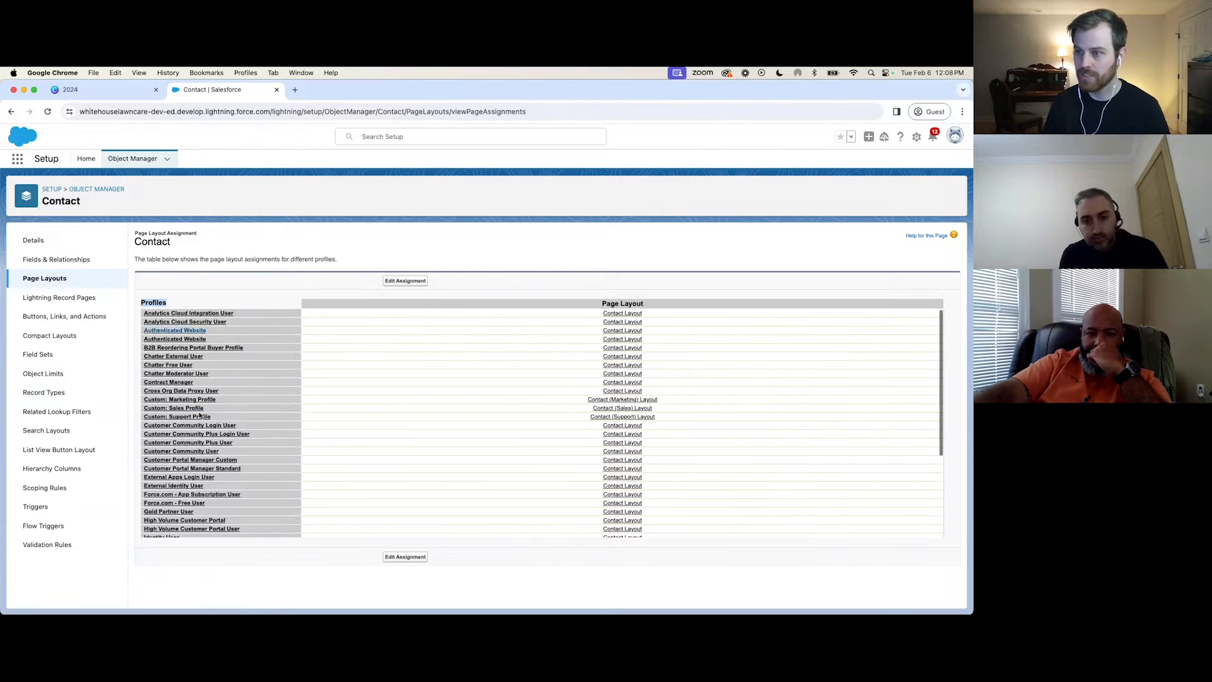
scroll(195, 379, "down", 5)
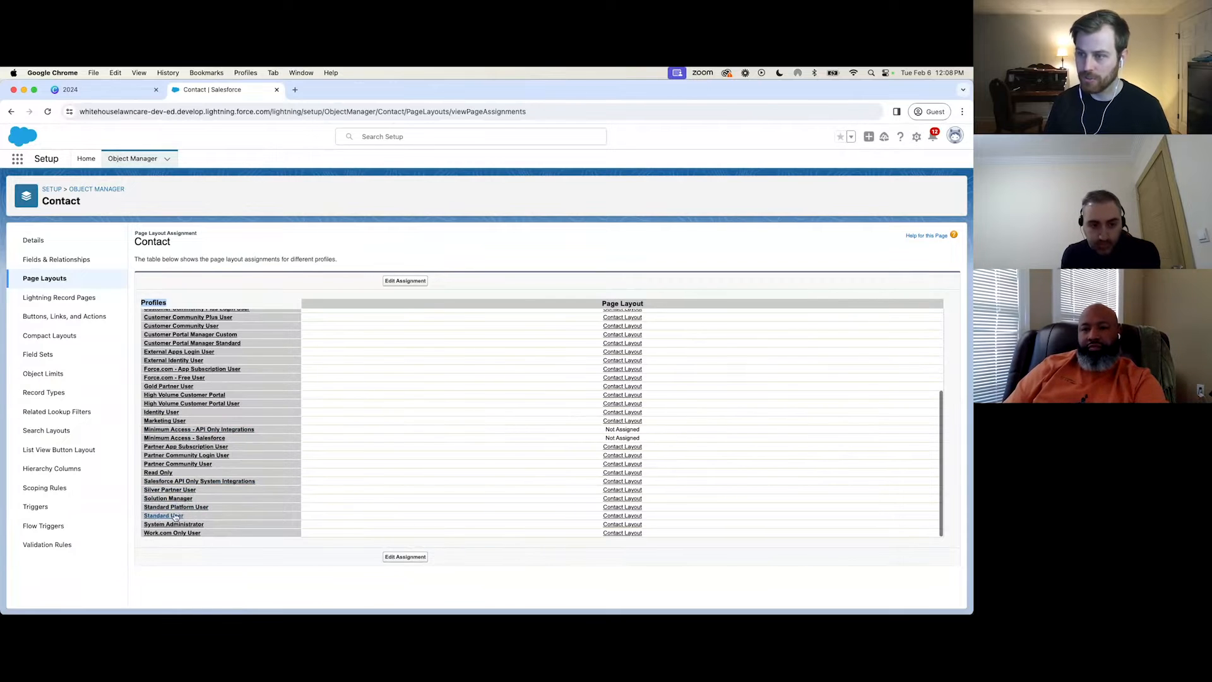
scroll(418, 499, "up", 5)
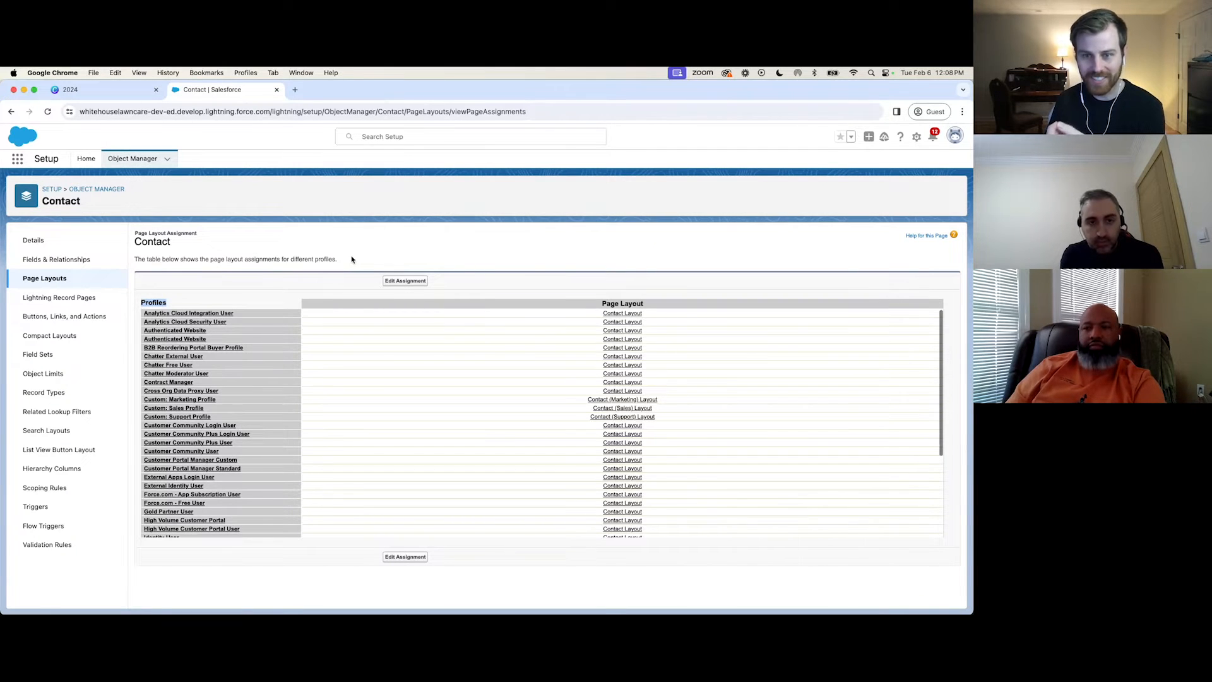
left_click(36, 394)
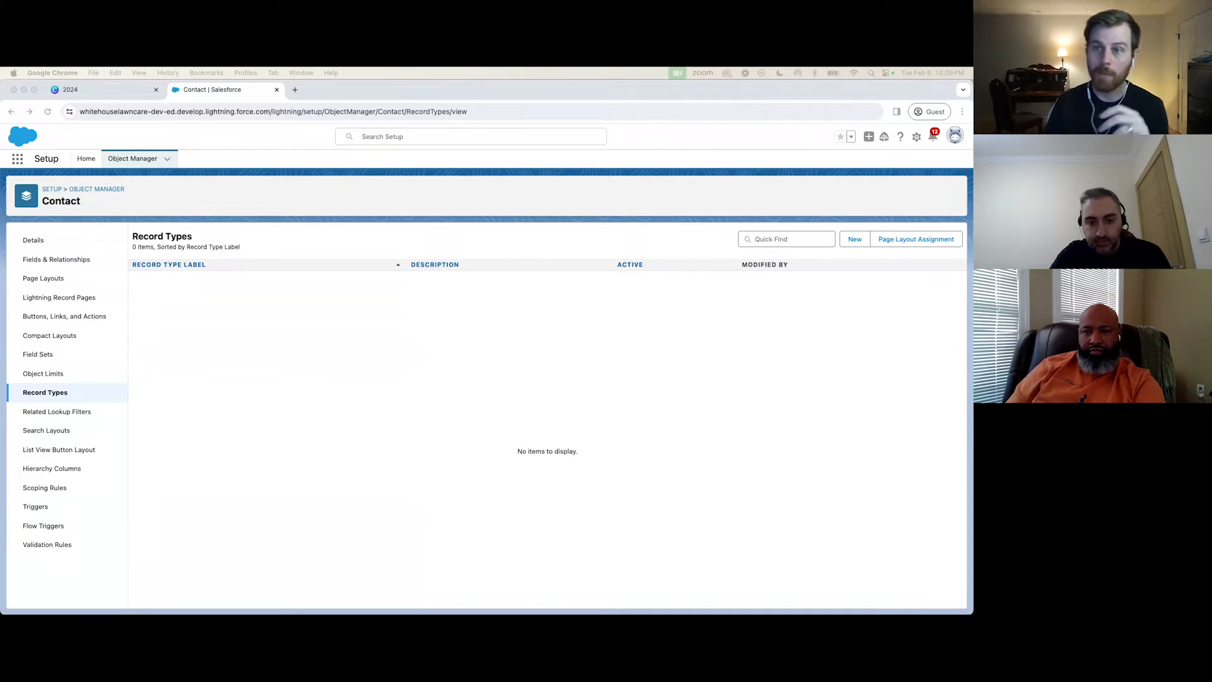
Find the Opportunity object in Object Manager and open its record types.
left_click(136, 160)
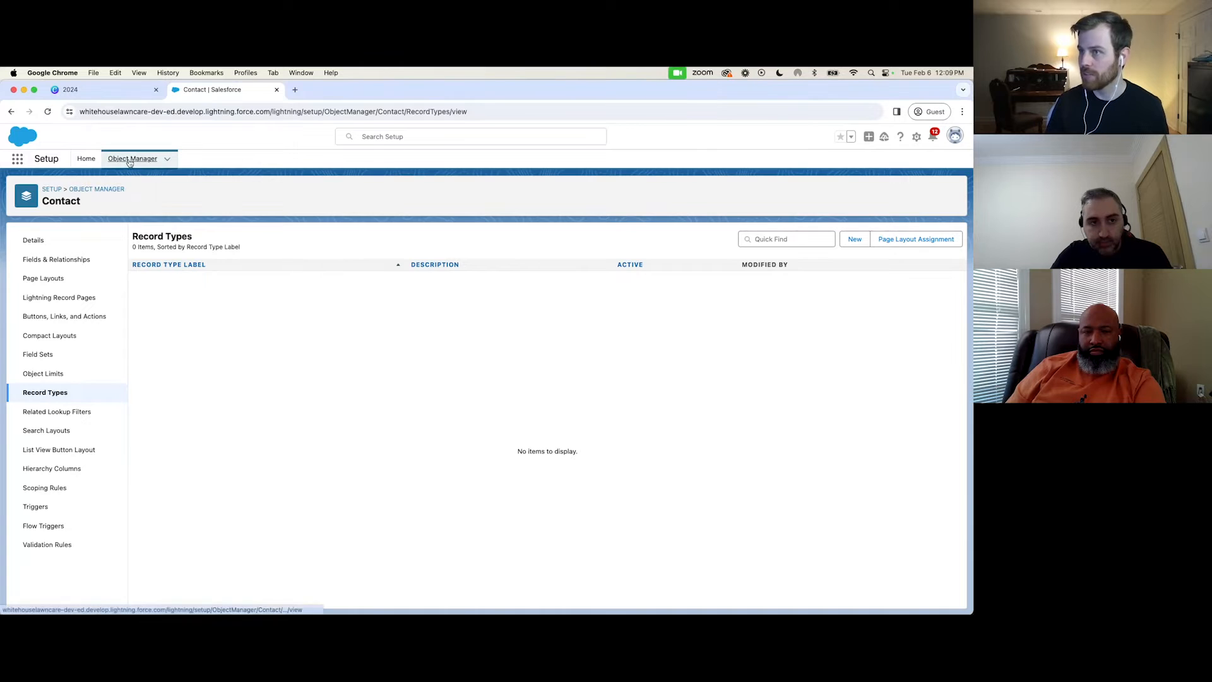
left_click(794, 193)
type("opporun")
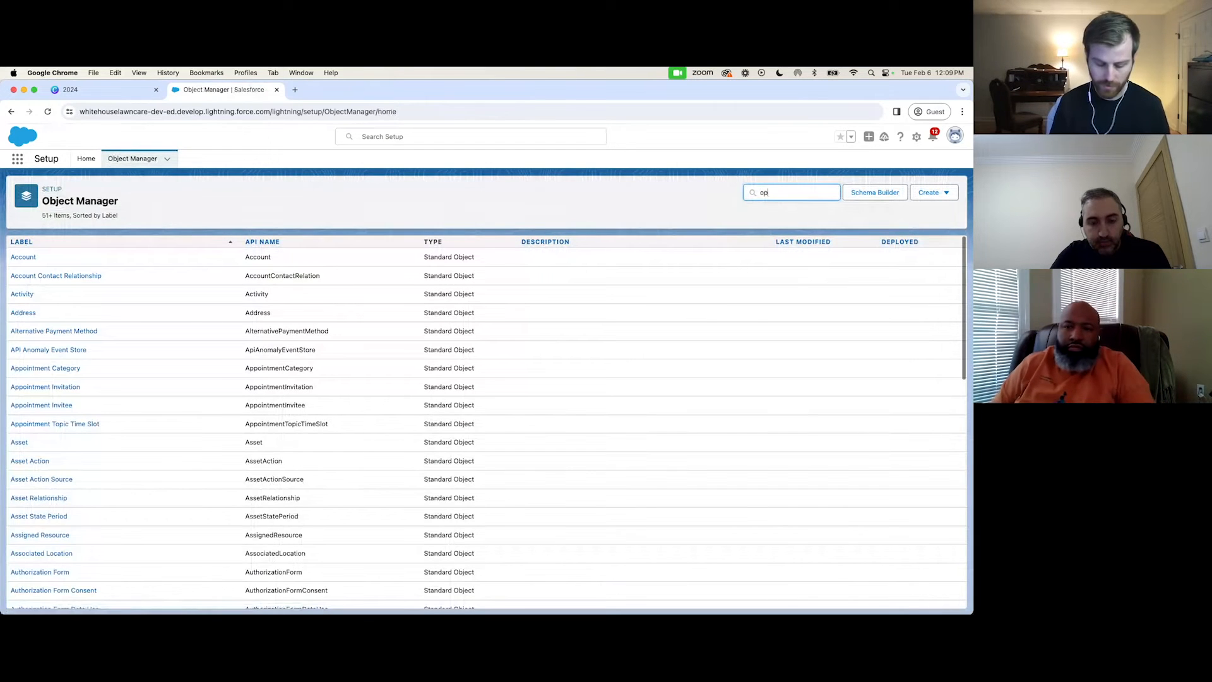
key("BackSpace")
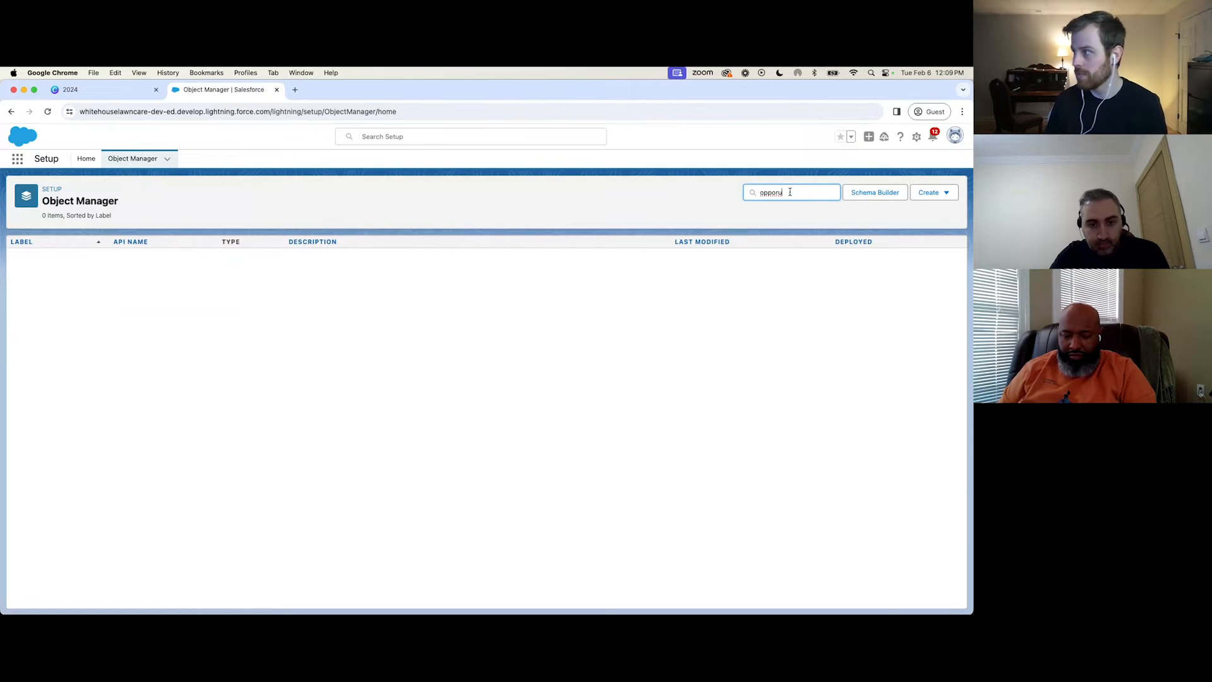
key("BackSpace")
type("t")
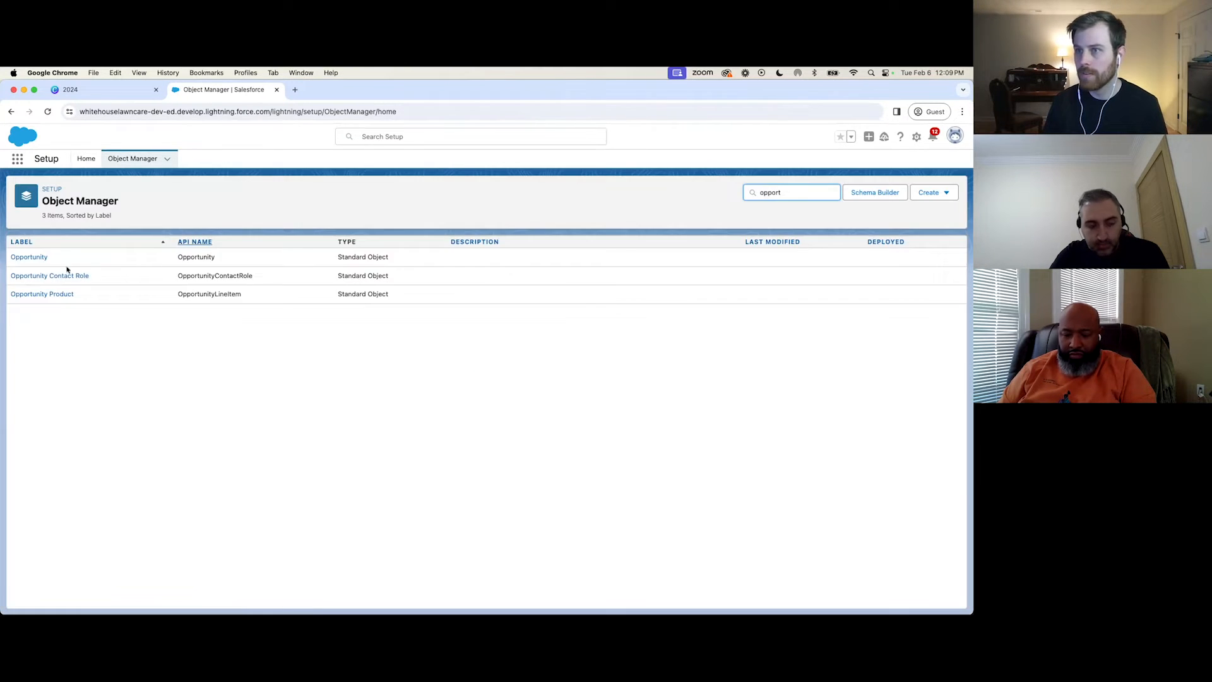
left_click(28, 258)
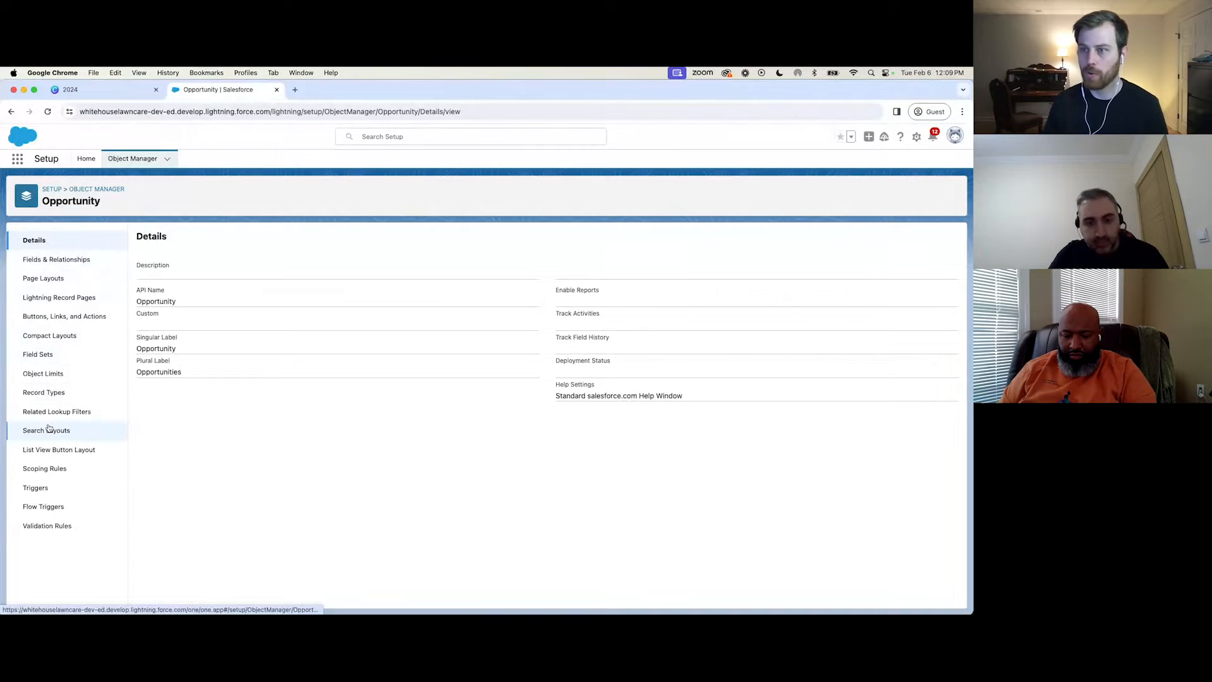
left_click(45, 393)
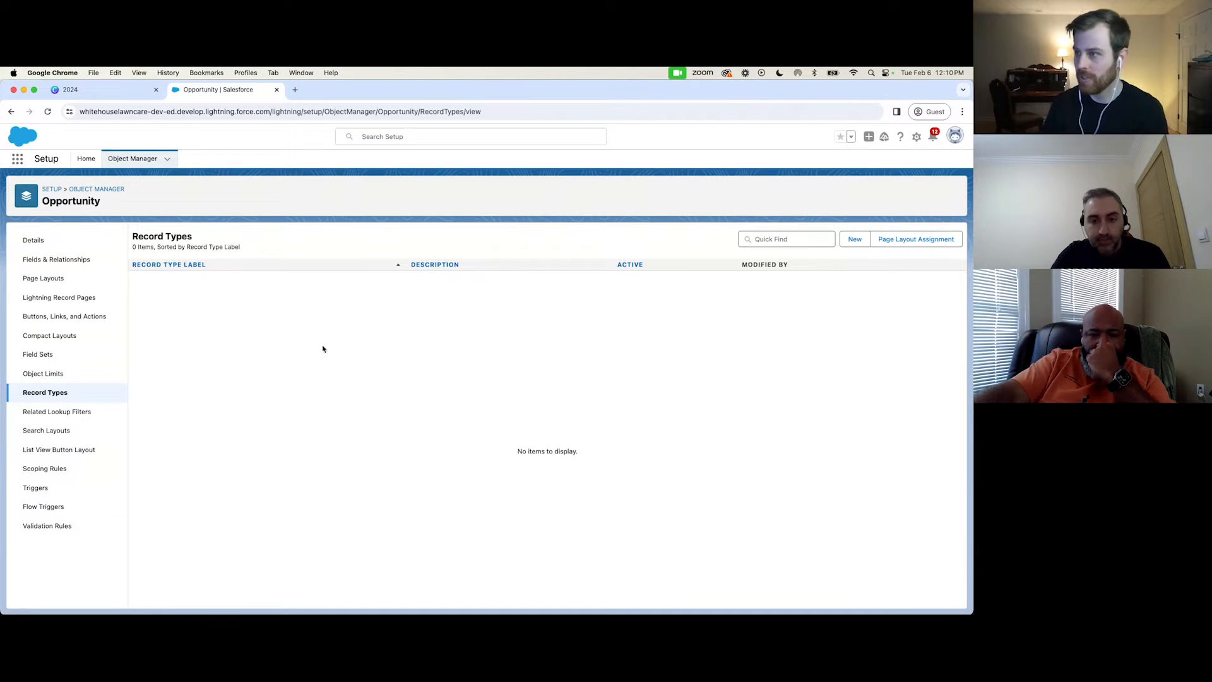
Start creating a new record type for the Opportunity object.
left_click(855, 239)
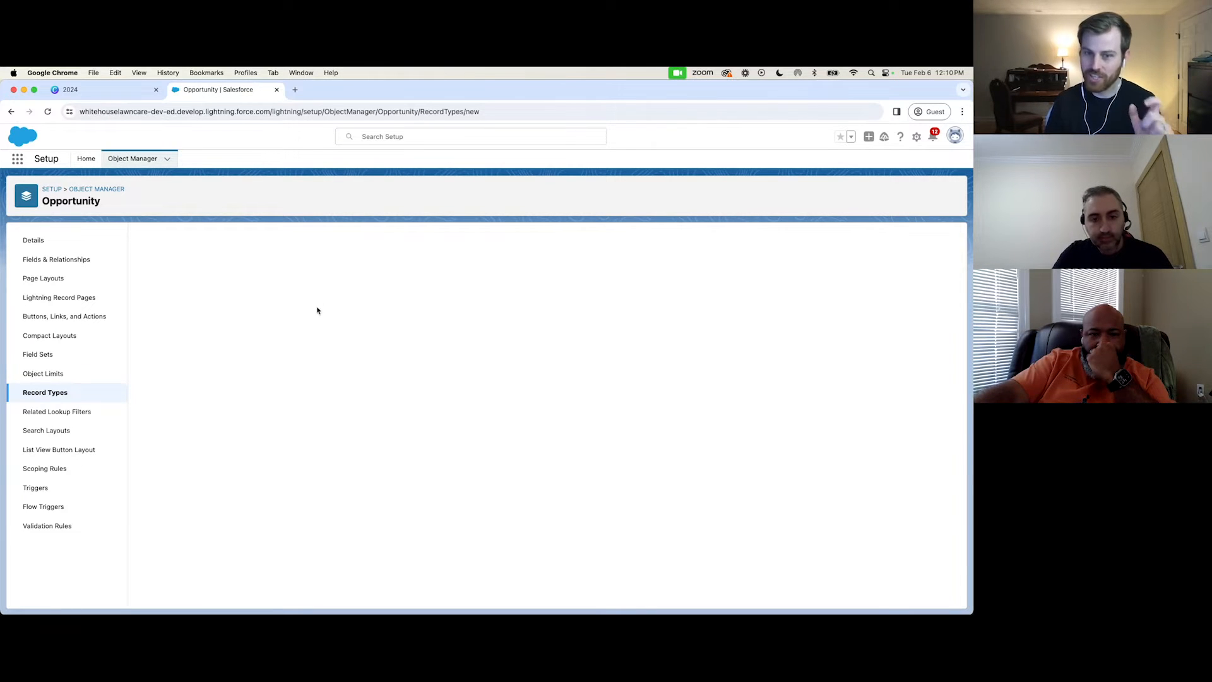
left_click(26, 394)
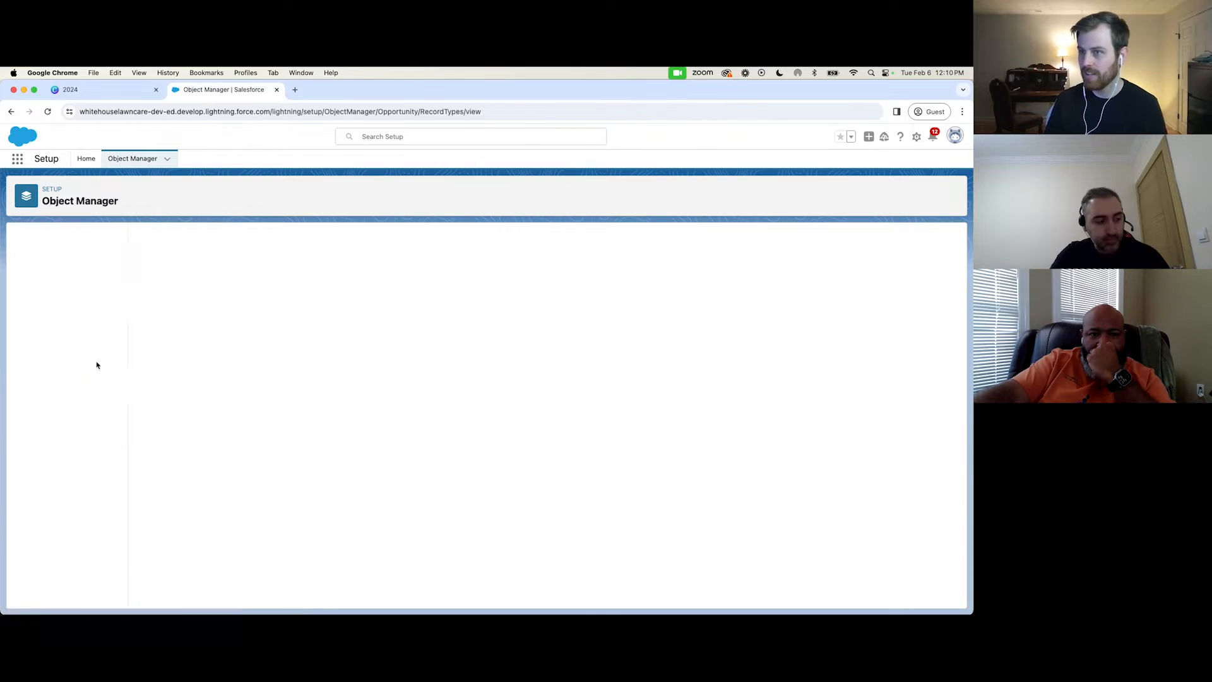
left_click(855, 239)
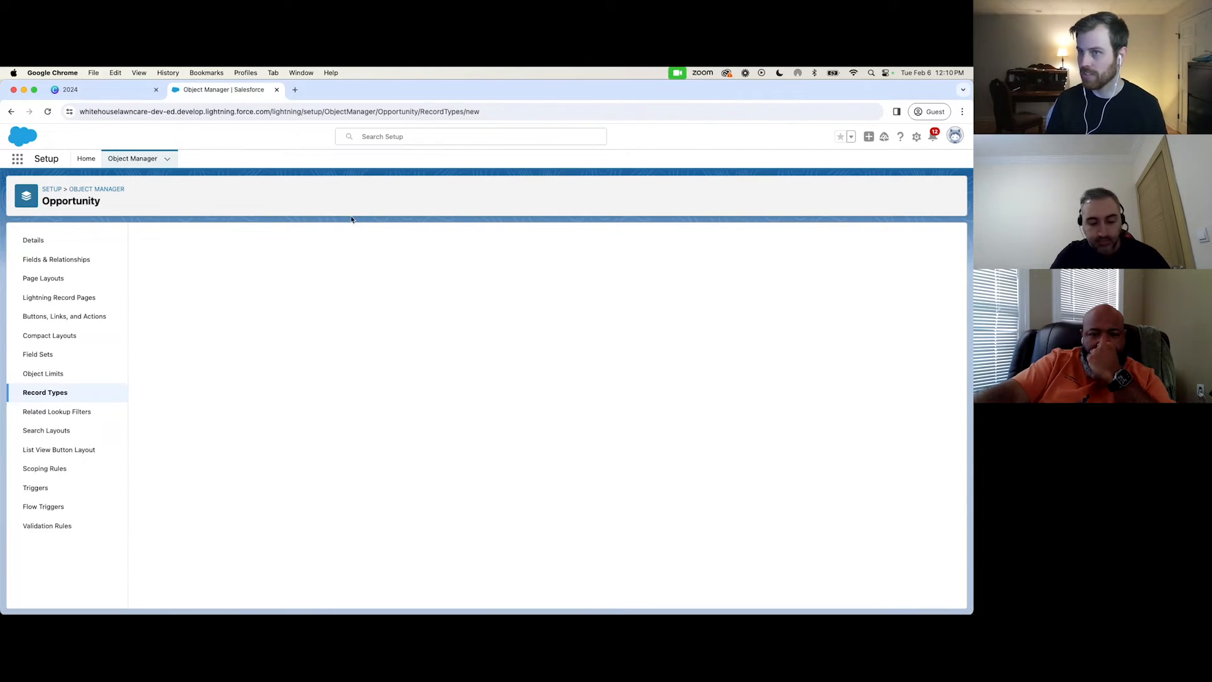
left_click_drag(108, 202, 40, 202)
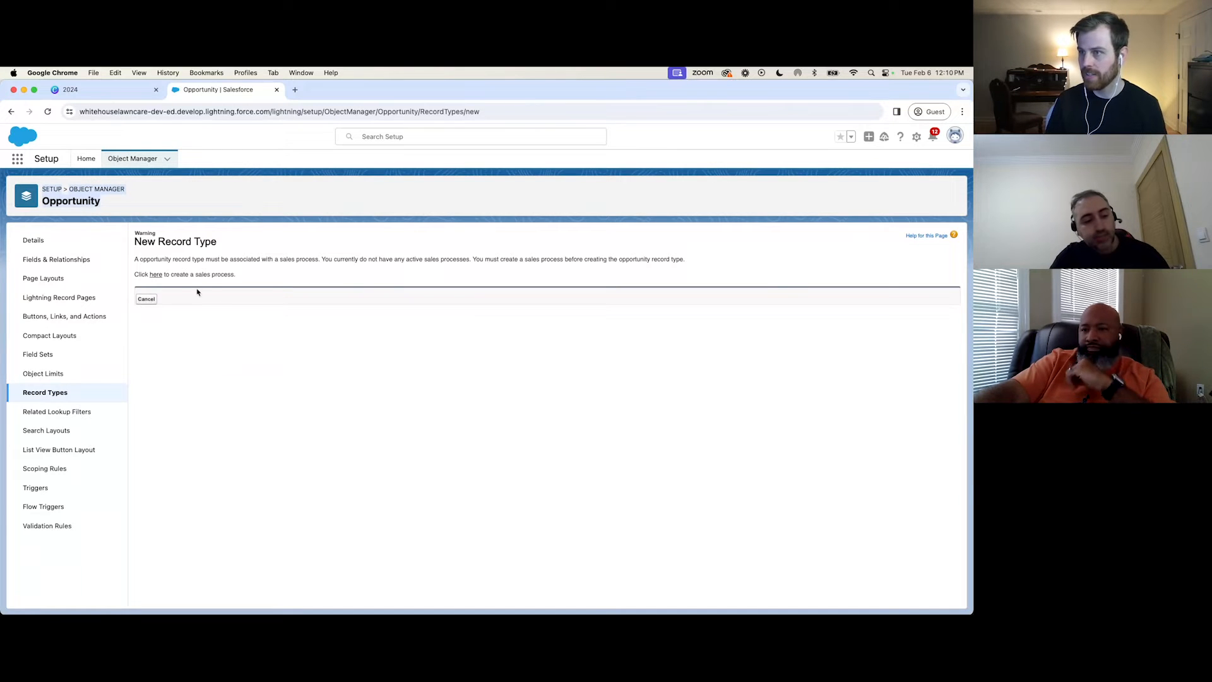
Create a sales process named Power Washing from the Master process and save it with all opportunity stages selected.
left_click(154, 276)
left_click(401, 297)
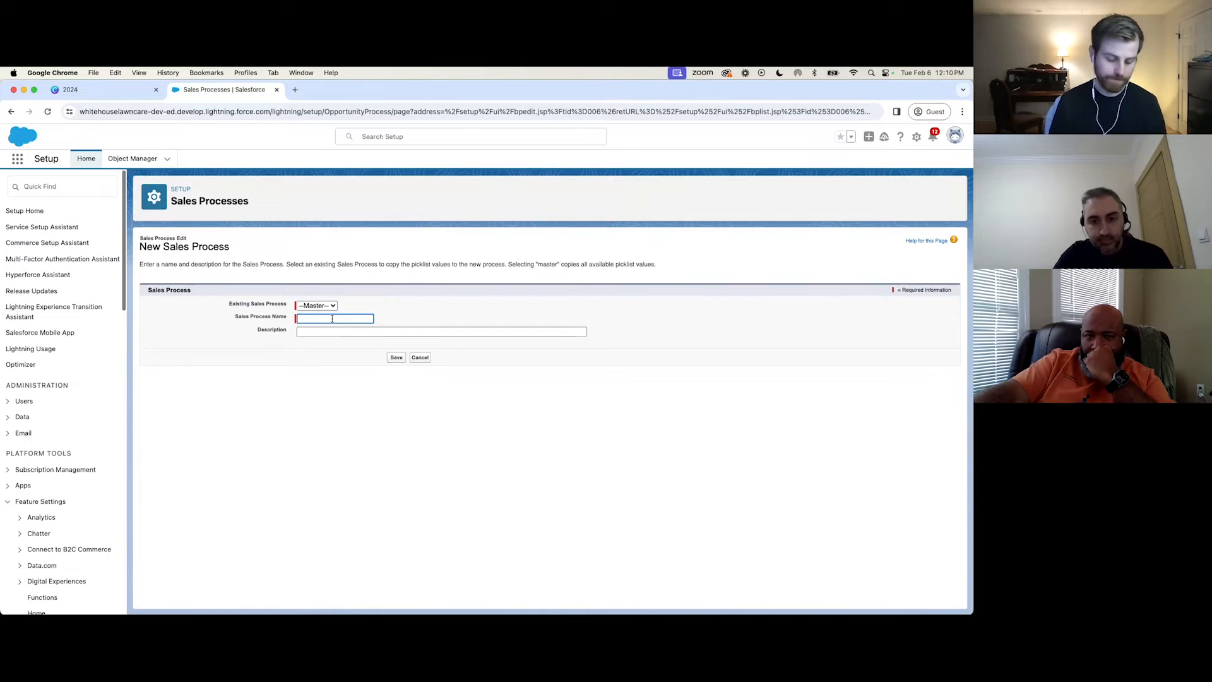
type("Power")
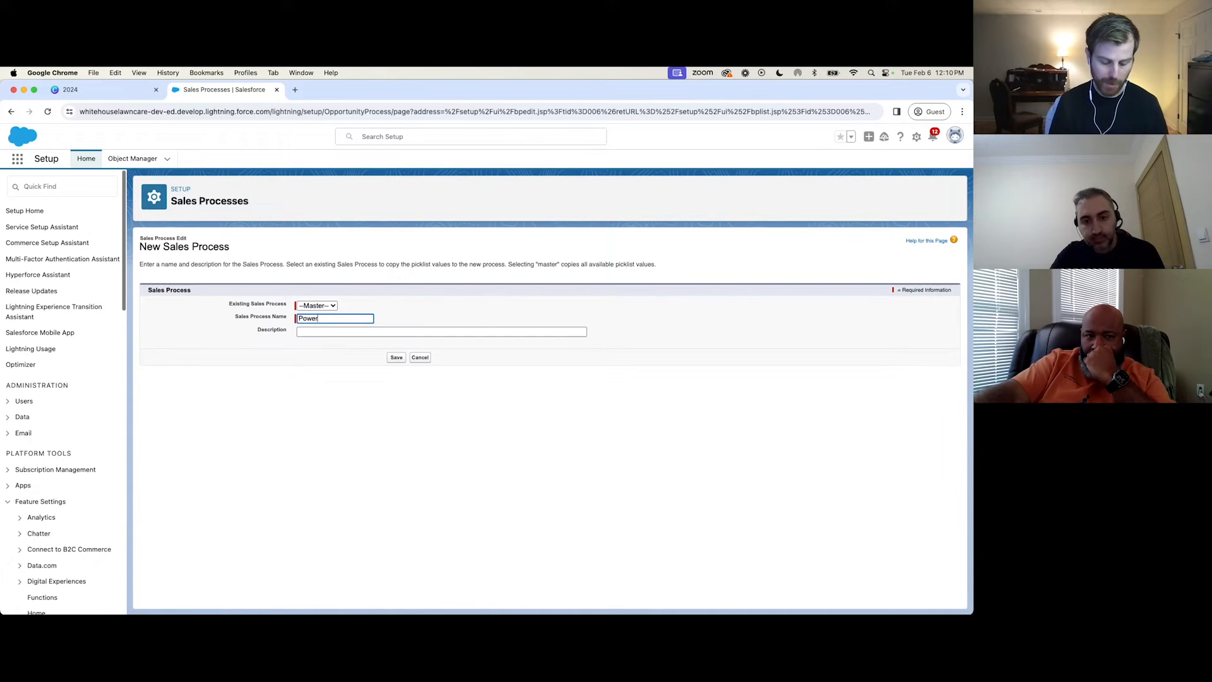
type(" Cleaning")
key("BackSpace")
key("BackSpace")
key("BackSpace")
key("BackSpace")
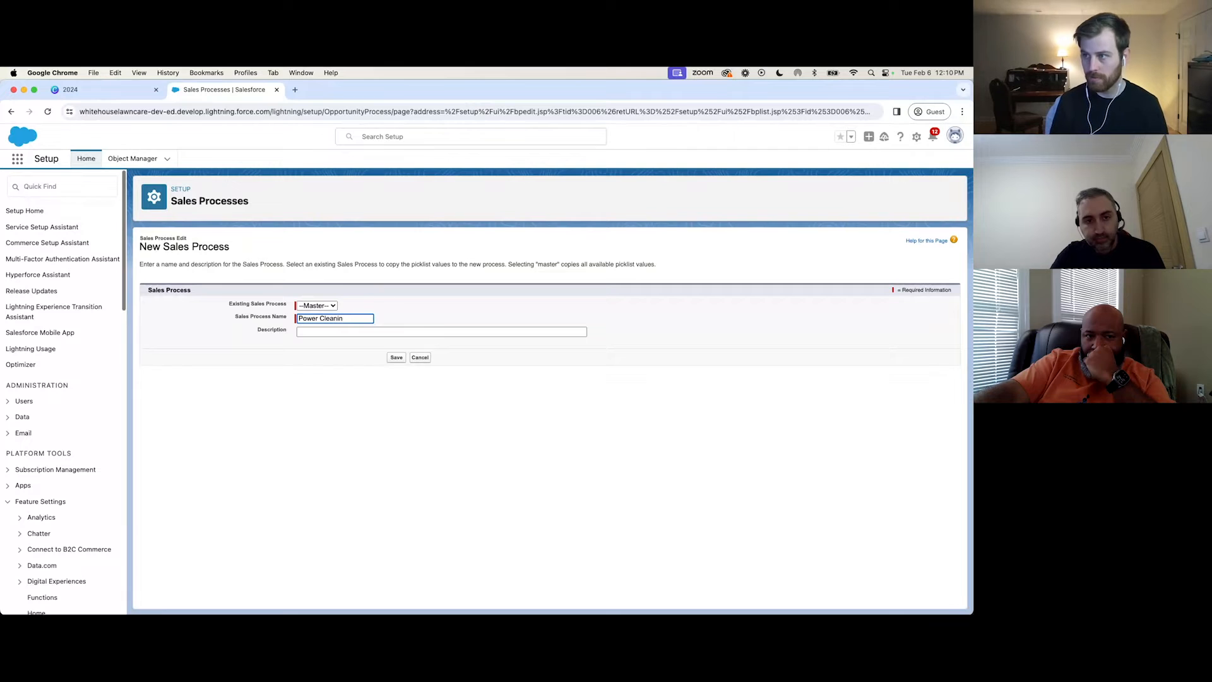
key("BackSpace")
type("Washing")
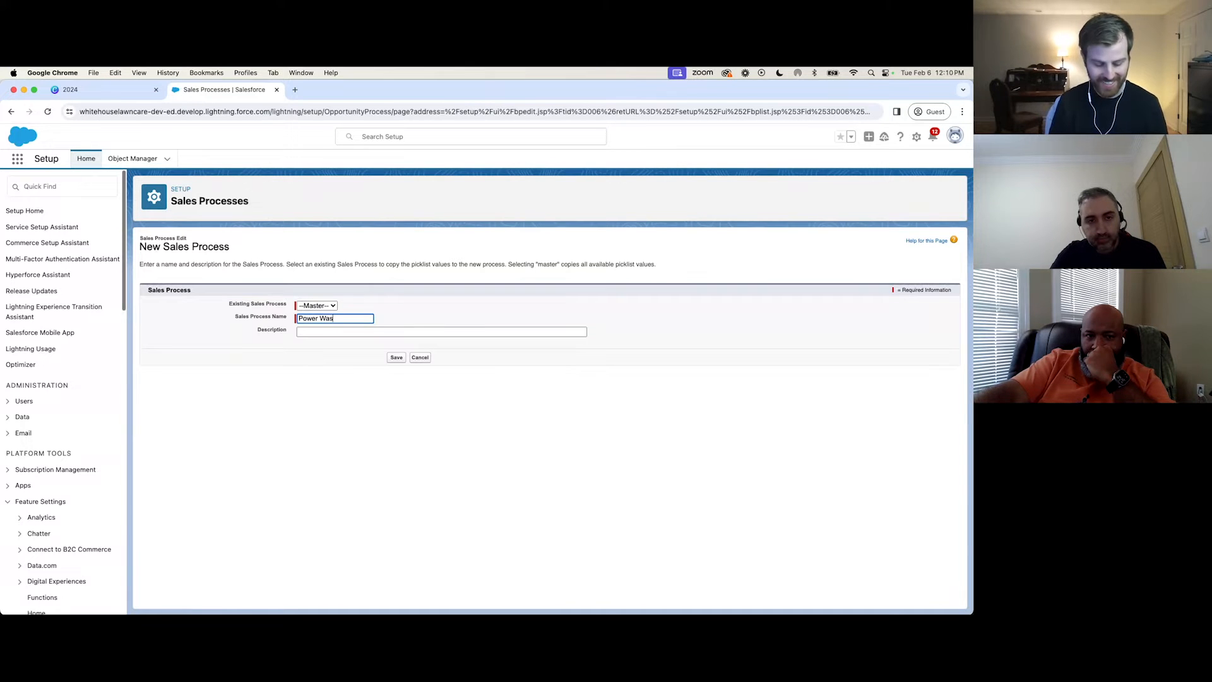
left_click(390, 316)
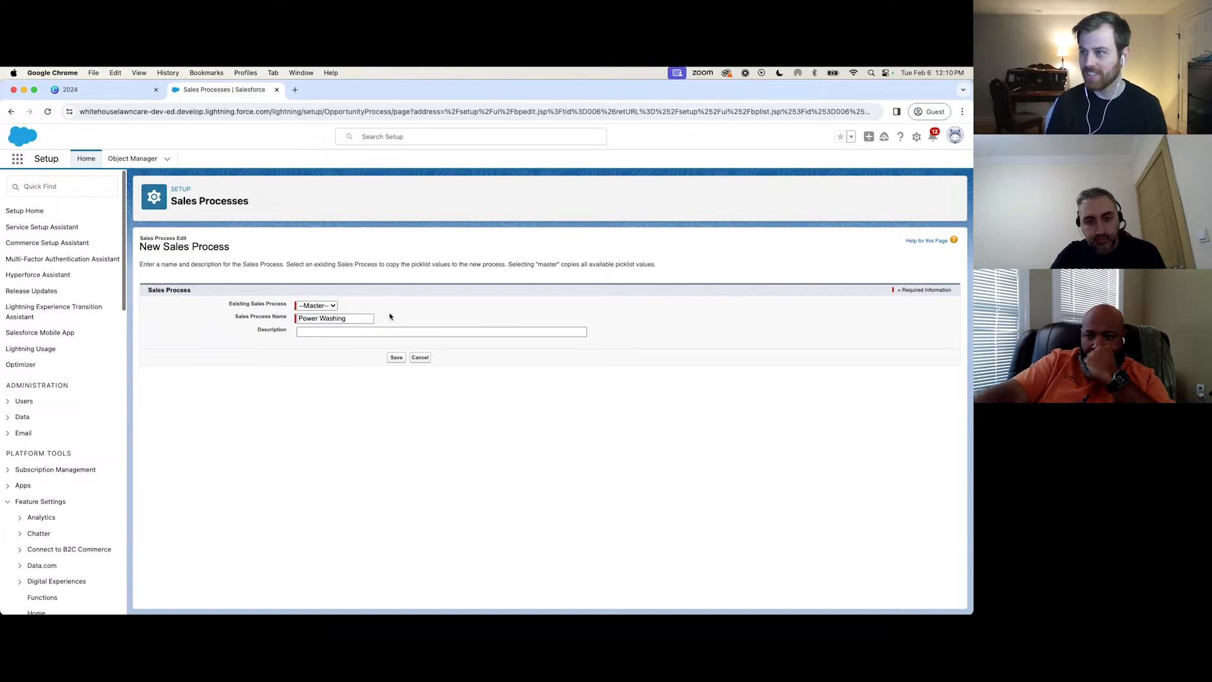
left_click(396, 358)
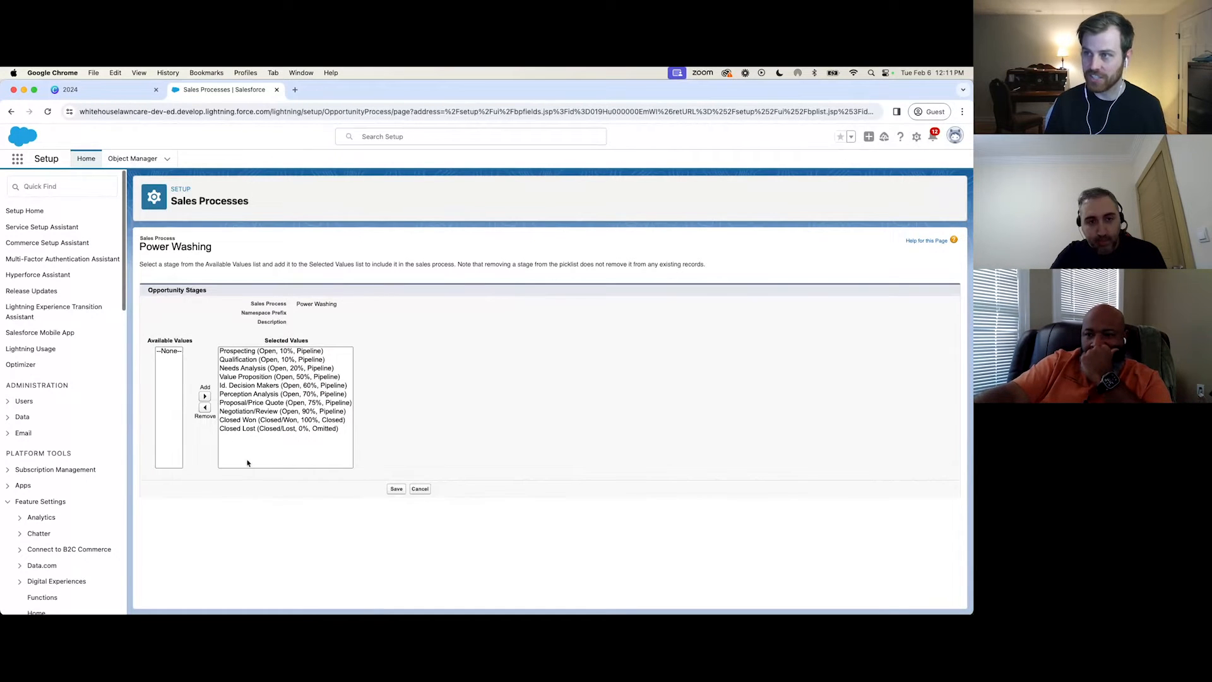
left_click(396, 490)
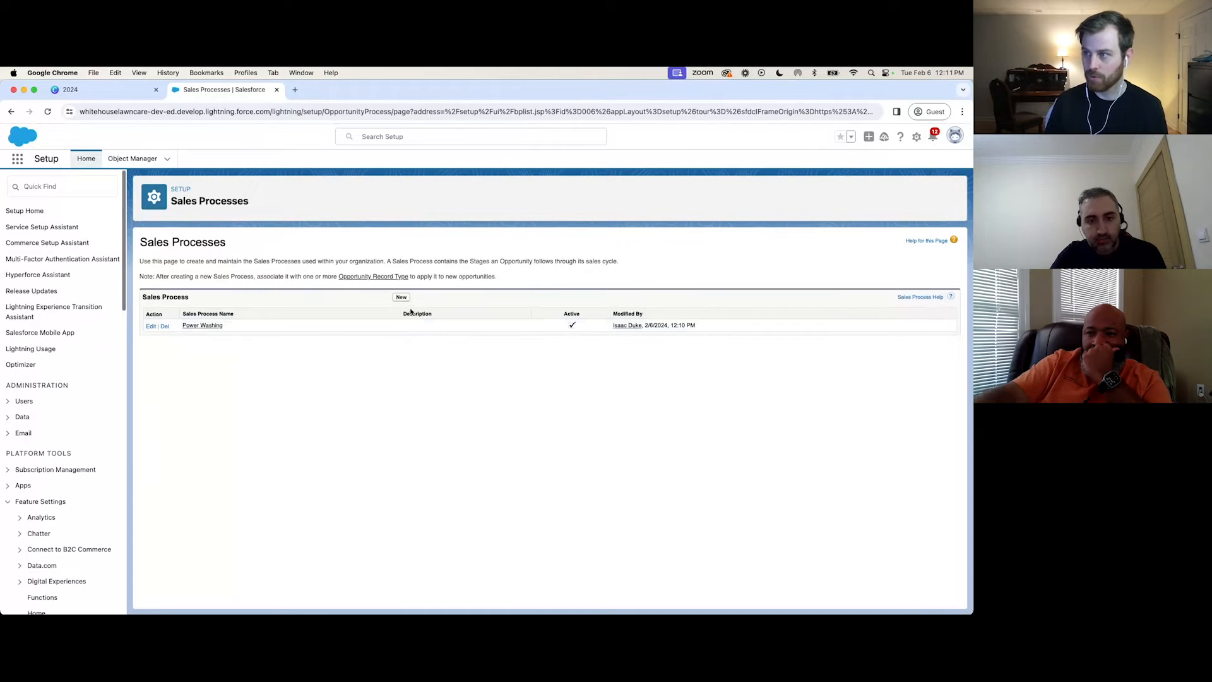
Create a second sales process named Window Cleaning from Master and save it with all opportunity stages selected.
left_click(400, 298)
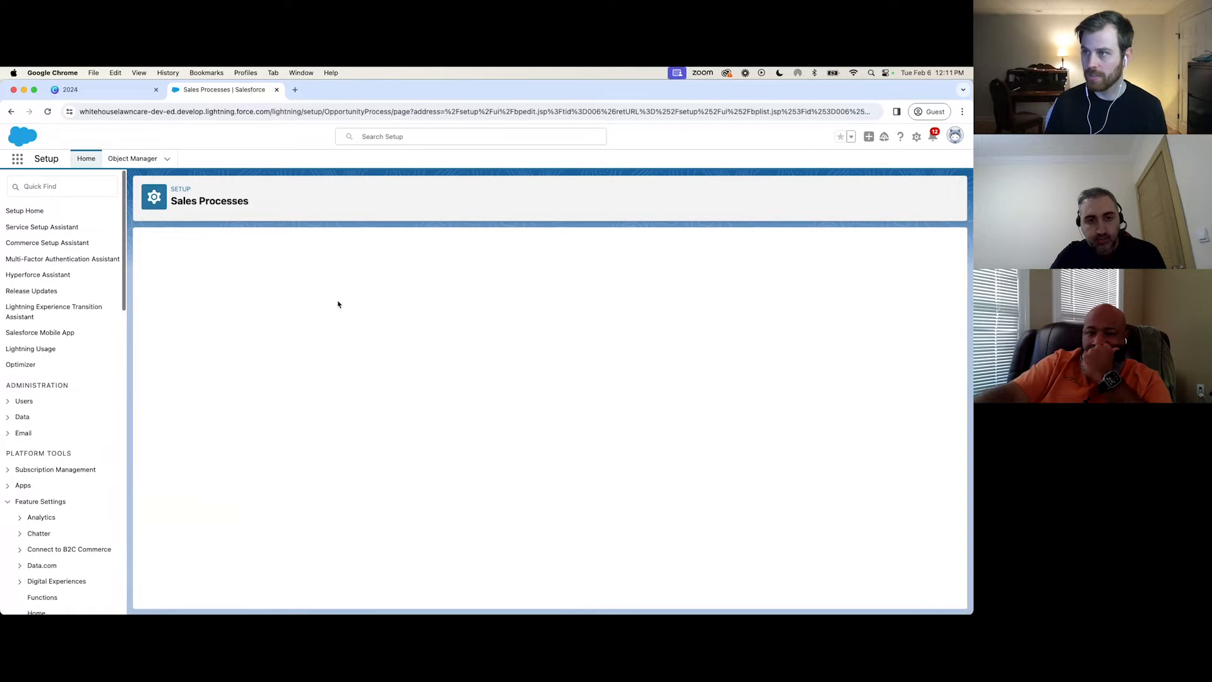
left_click(310, 317)
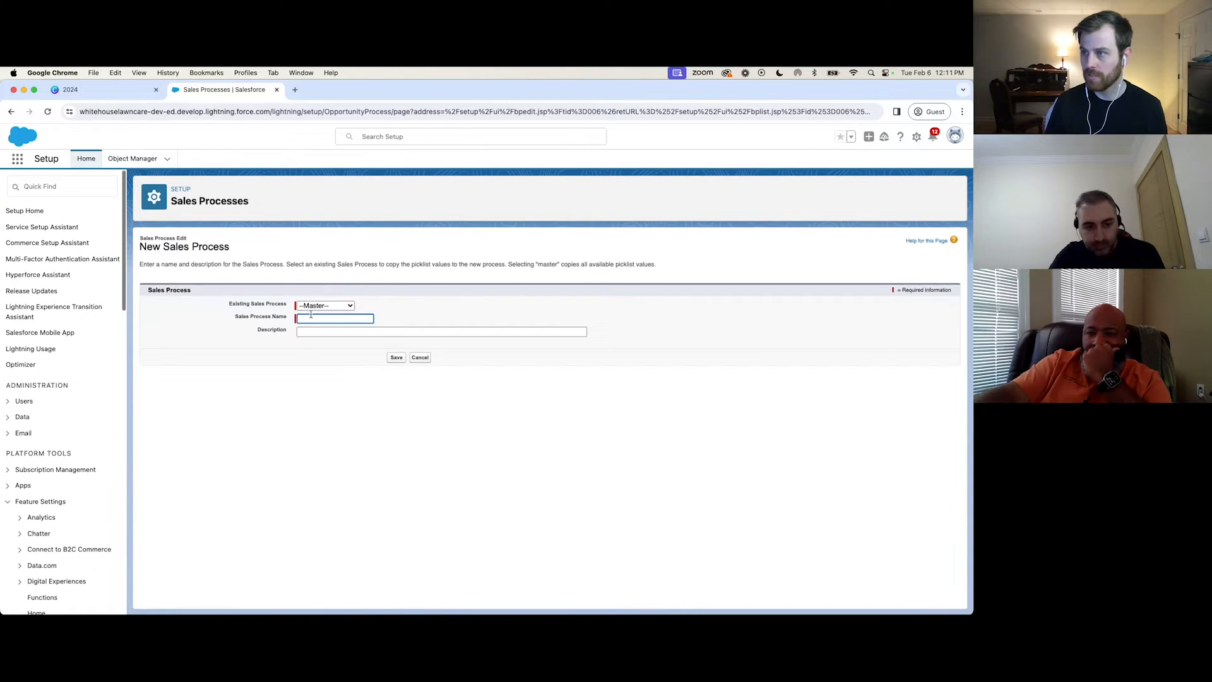
type("Window Cl")
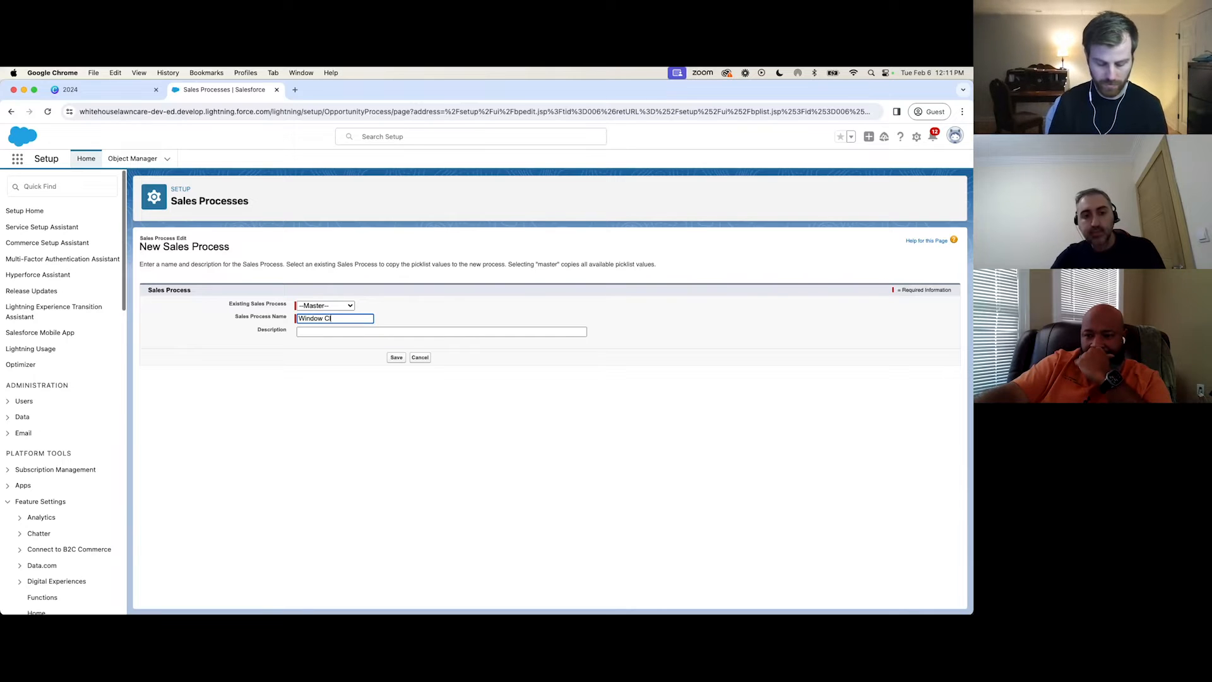
type("eaning")
left_click(396, 358)
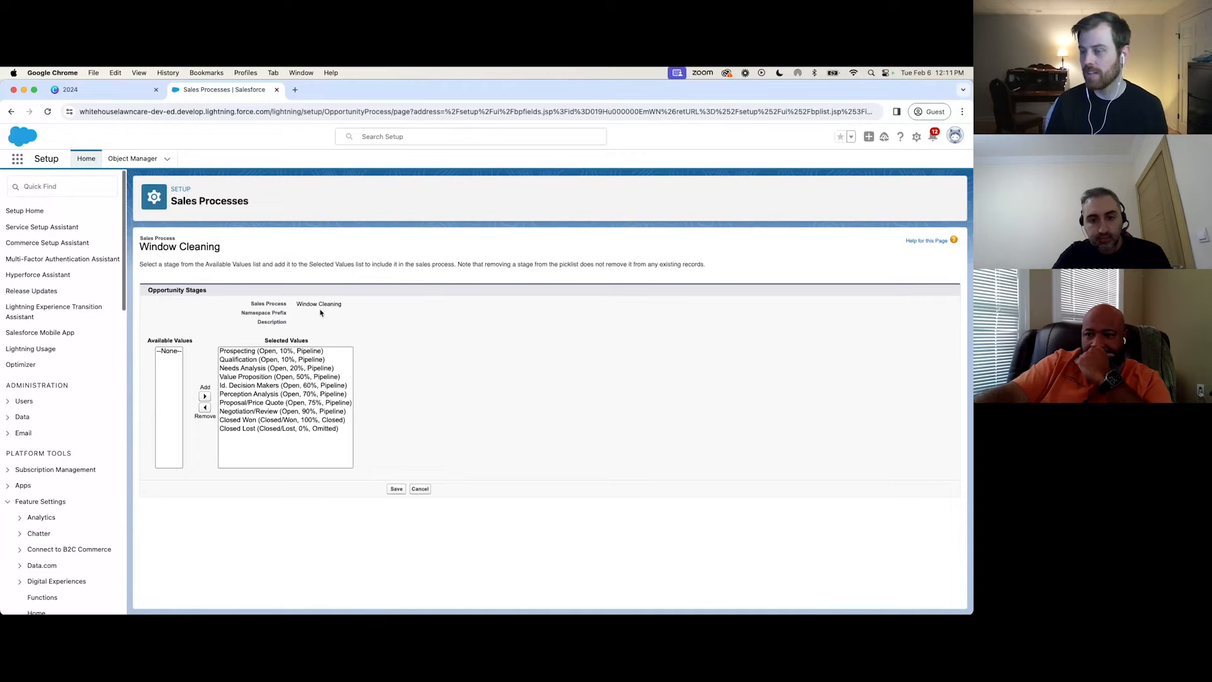
left_click(398, 490)
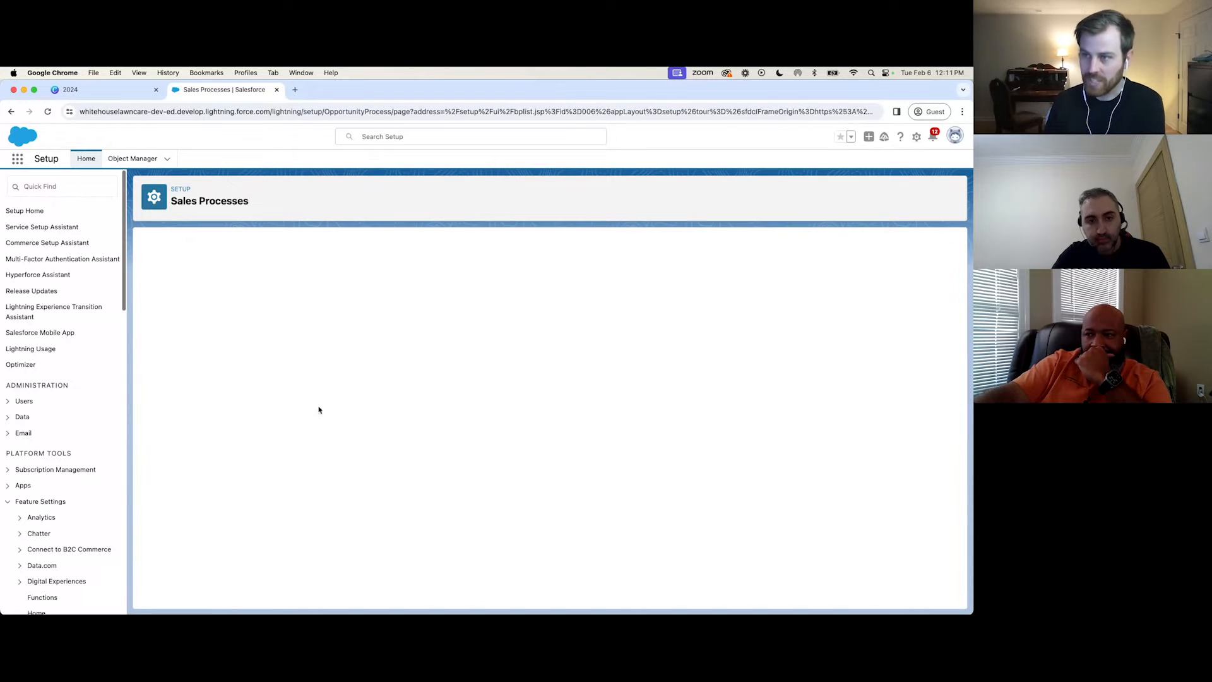
Return to Object Manager and reopen the Opportunity object's record types.
left_click(132, 158)
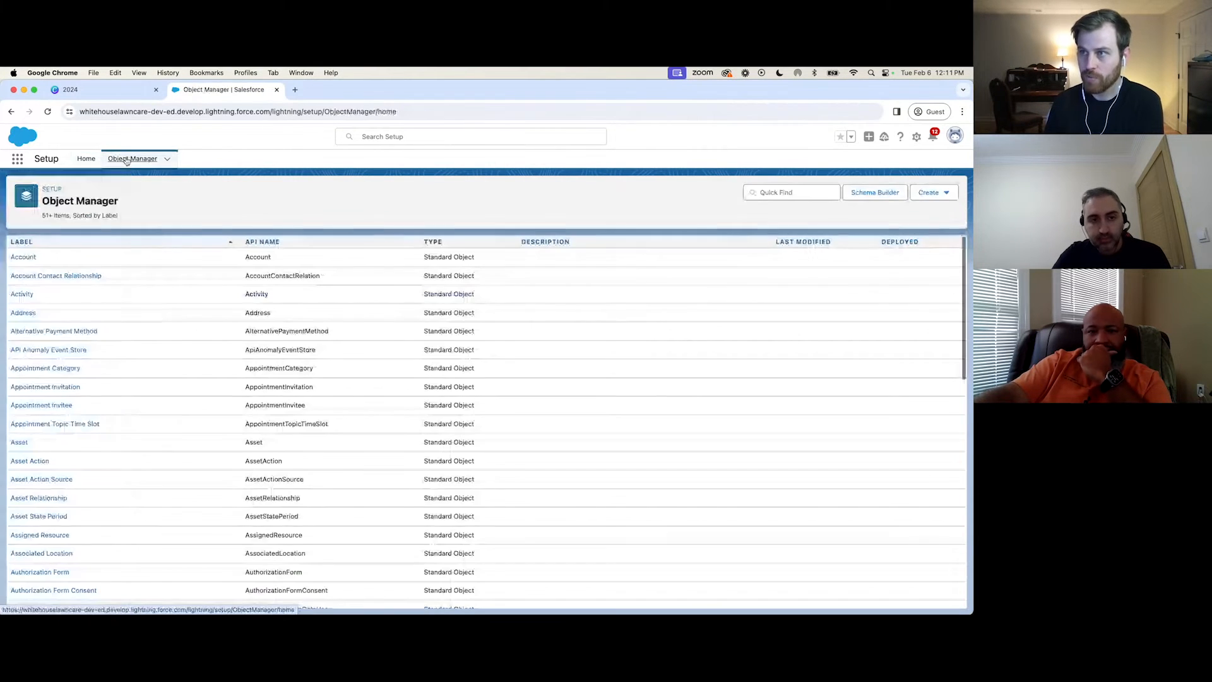
left_click(813, 192)
type("oppor")
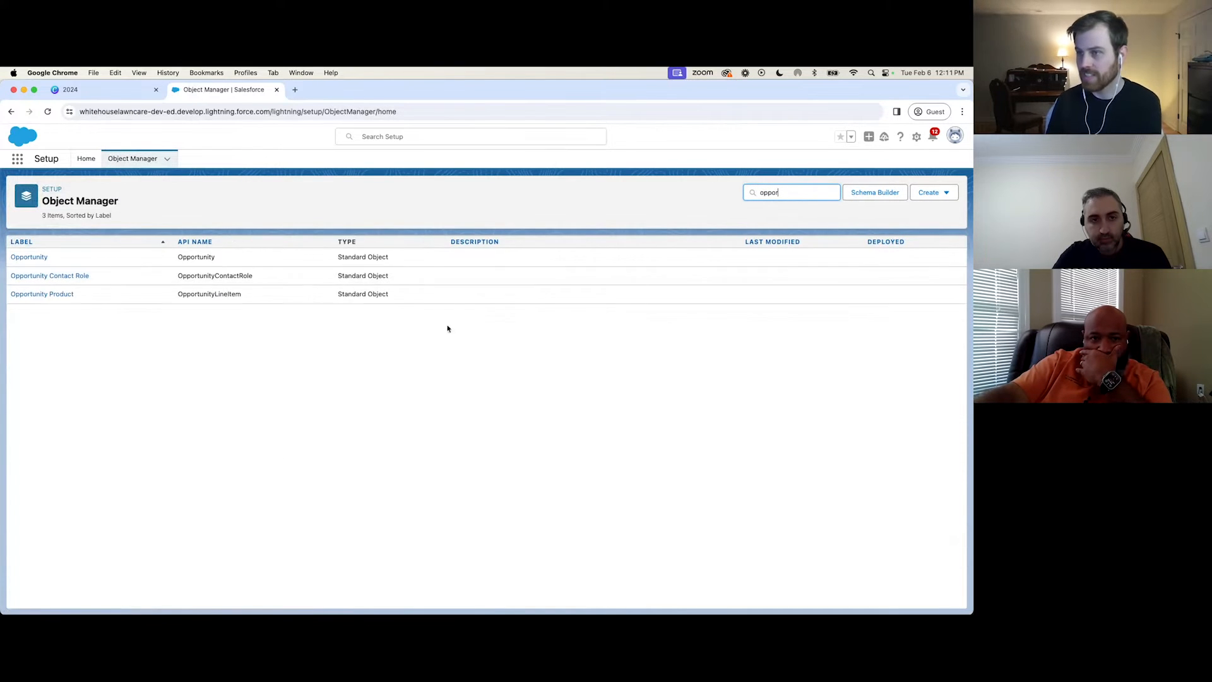
left_click(26, 257)
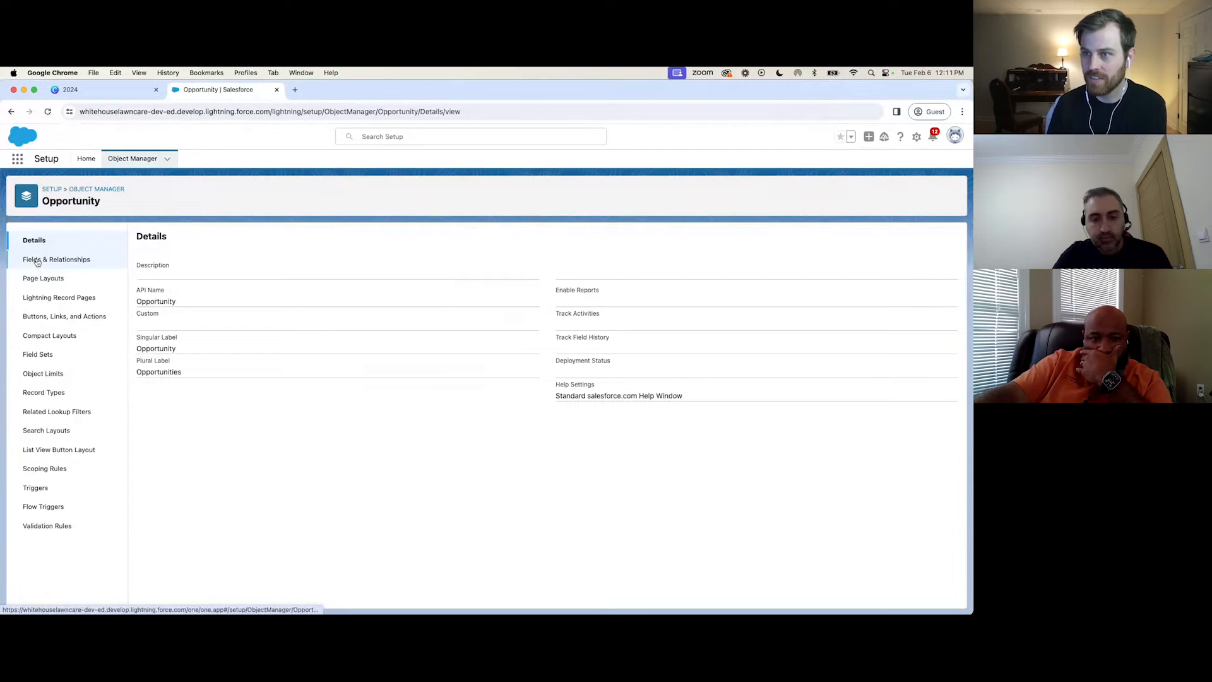
left_click(44, 392)
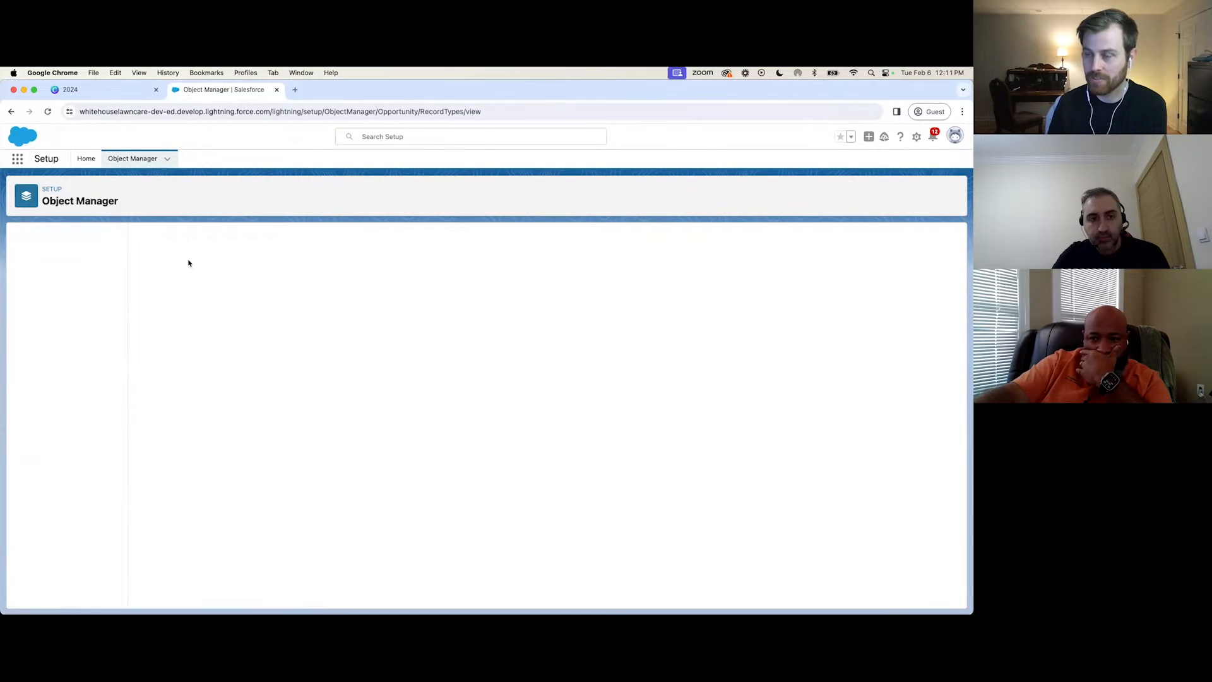
Start a new Opportunity record type labelled Power Washing and assign it the Power Washing sales process.
left_click(854, 239)
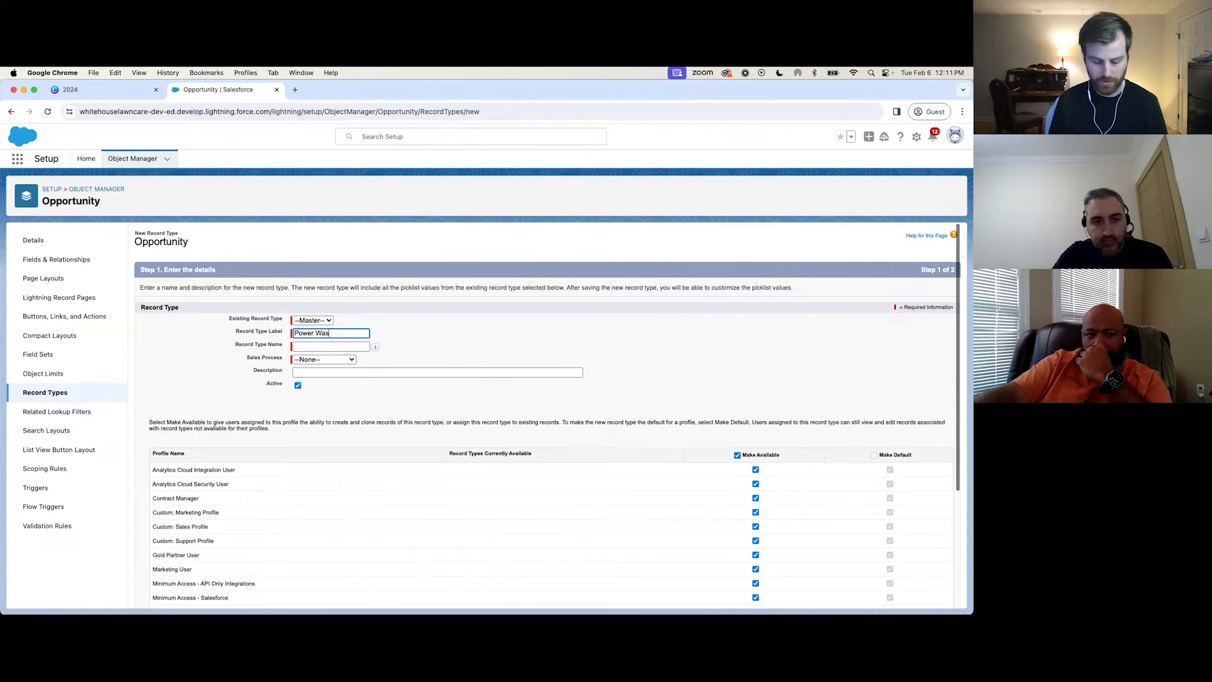
key("Tab")
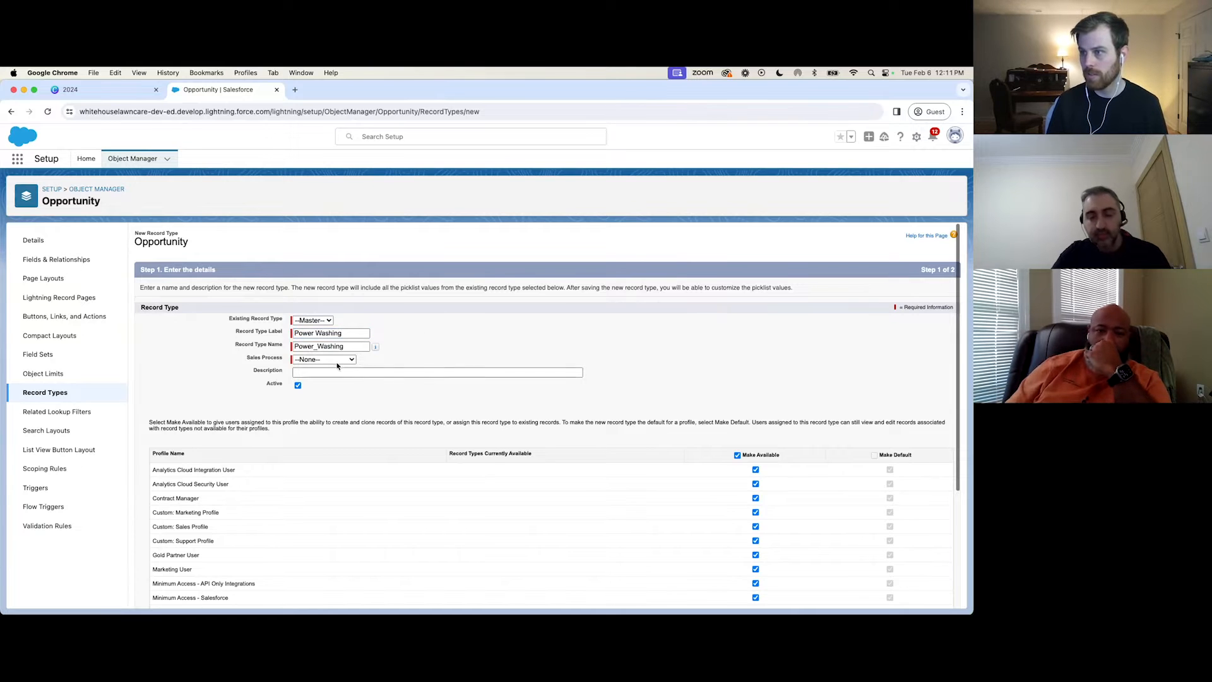
left_click(337, 359)
left_click(341, 371)
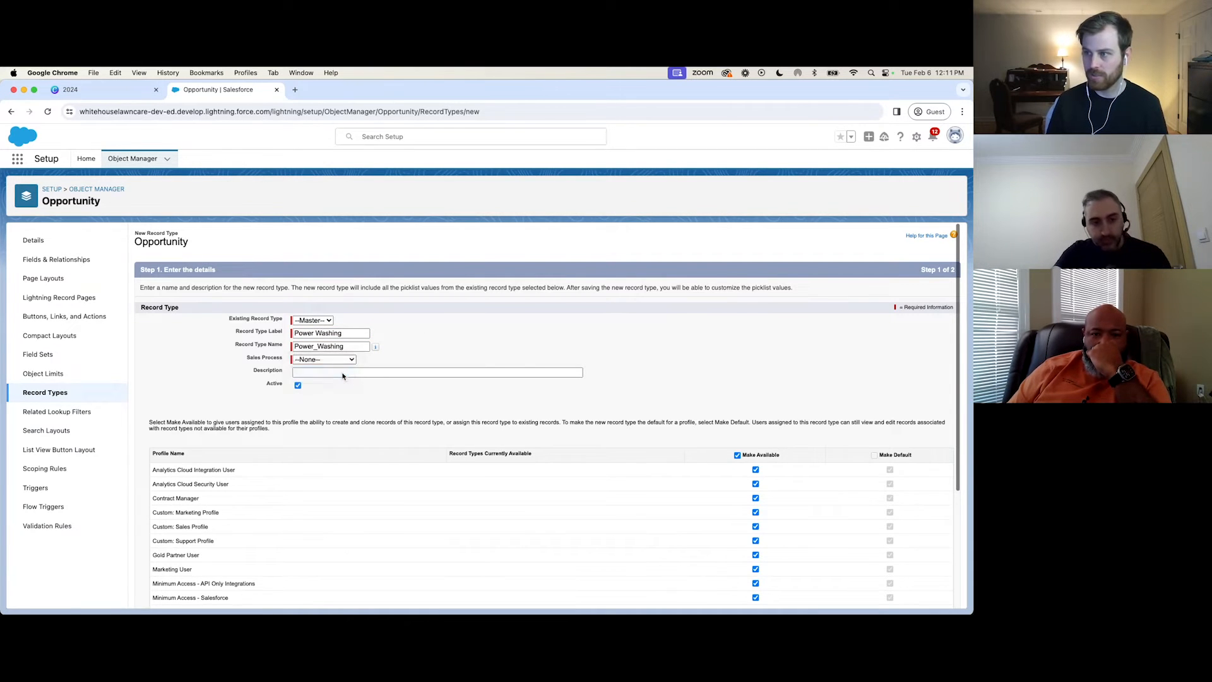
left_click(416, 361)
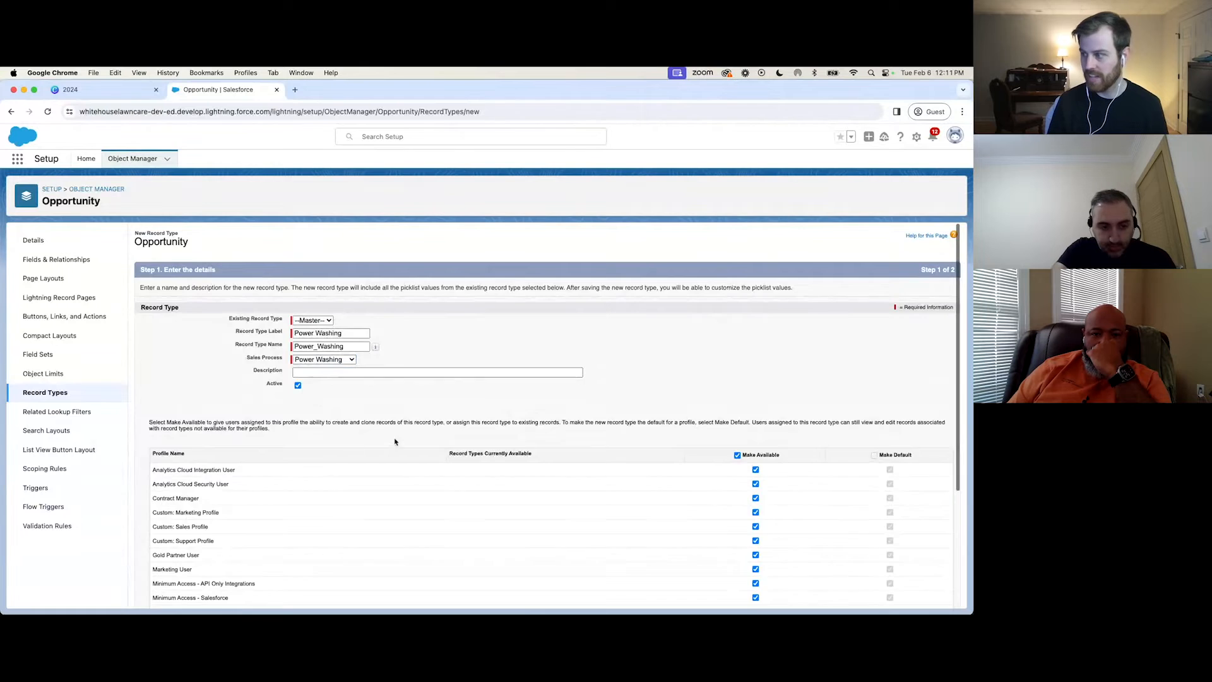
Apply the Opportunity Layout to all profiles for the Power Washing record type, save it and begin another record type.
scroll(397, 440, "down", 5)
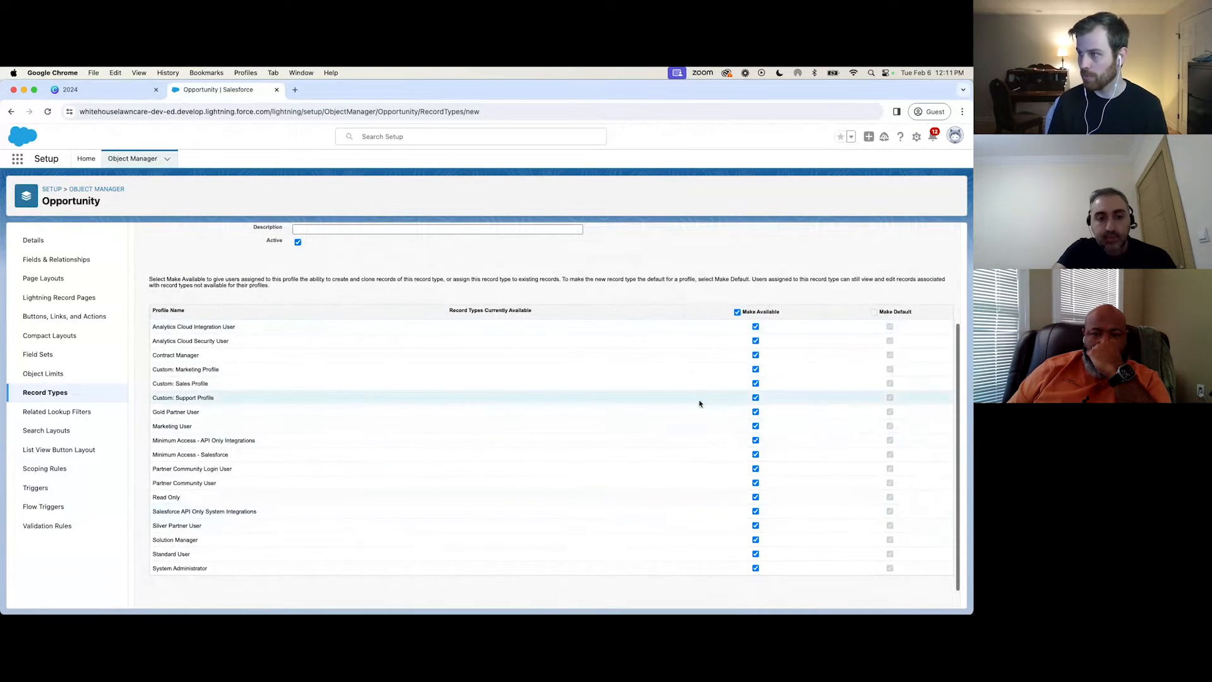
scroll(786, 340, "up", 5)
scroll(721, 420, "down", 5)
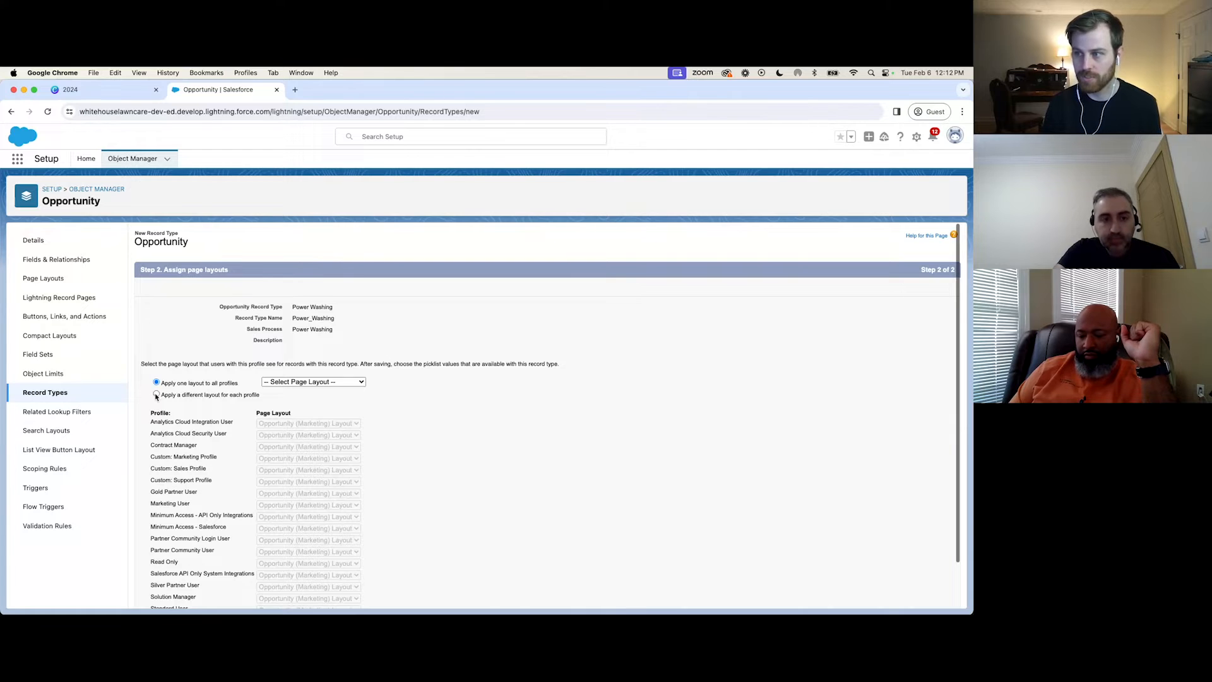
left_click(309, 382)
left_click(298, 428)
scroll(467, 418, "down", 1)
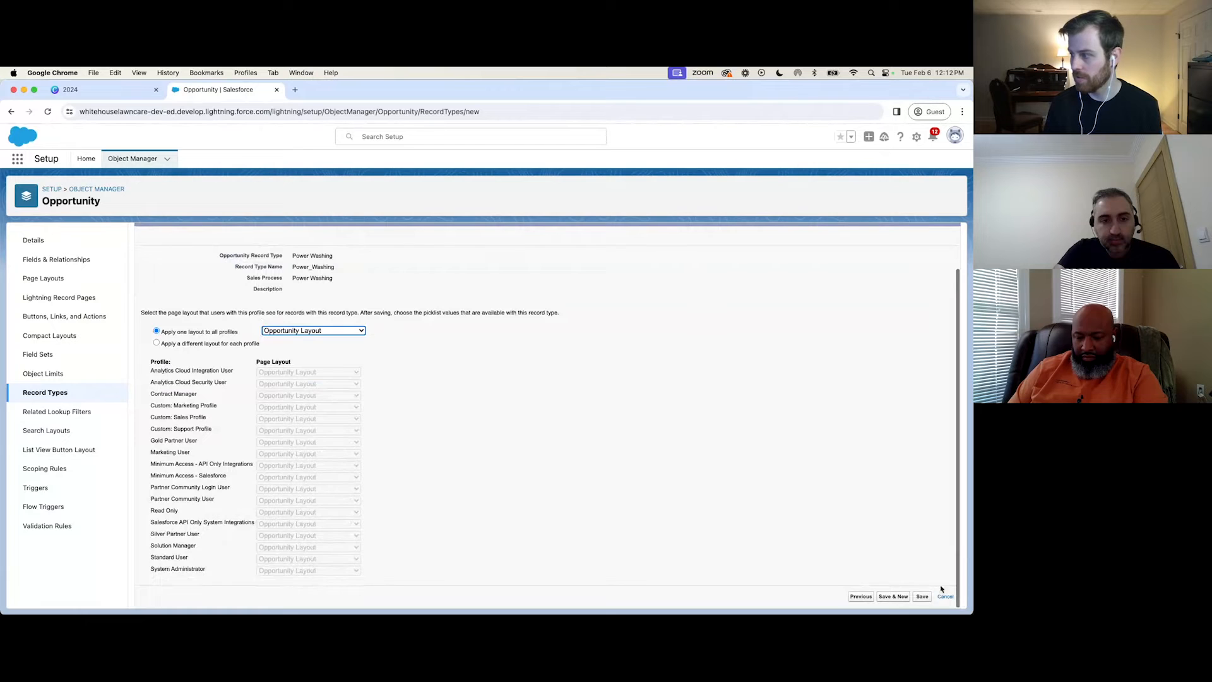
left_click(900, 599)
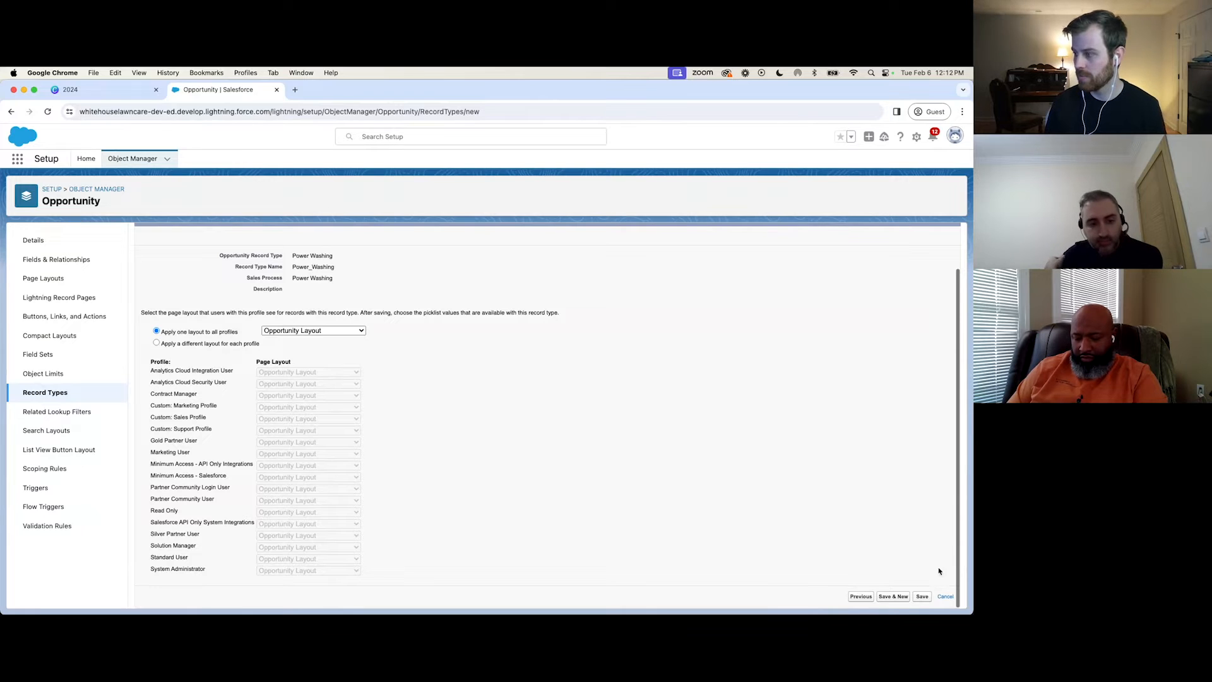
left_click(890, 597)
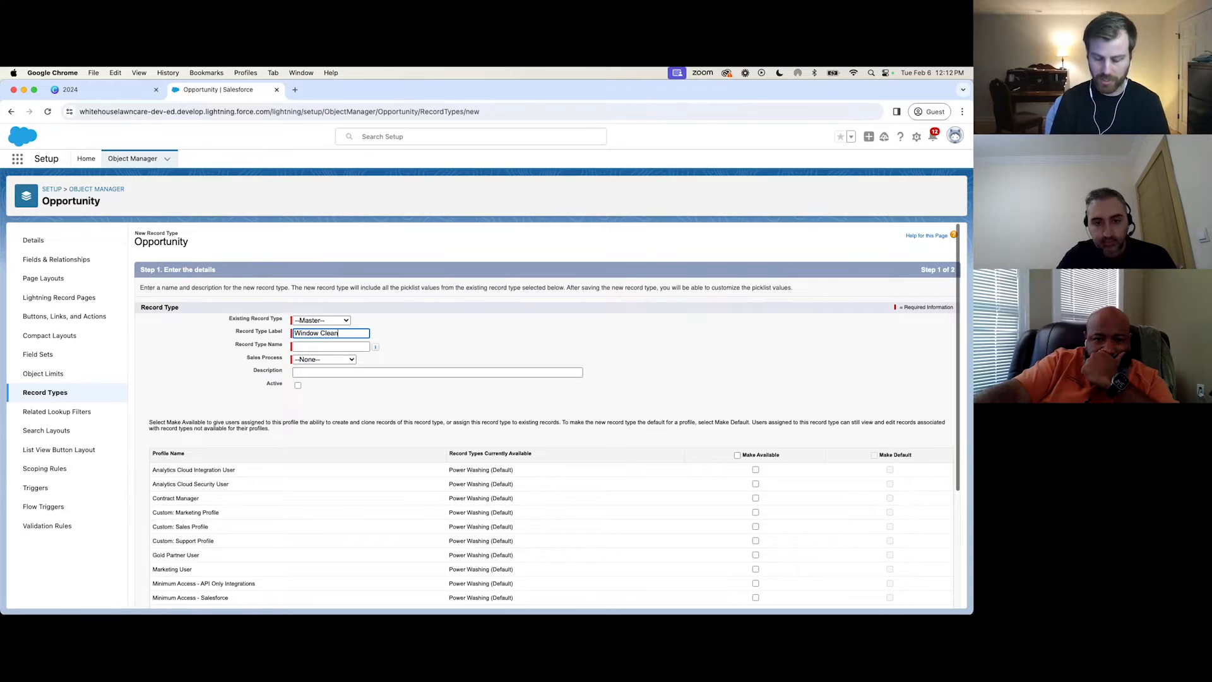
Define an active Window Cleaning record type from Master with the Window Cleaning sales process, available to all profiles.
left_click(449, 308)
left_click(337, 322)
left_click(412, 317)
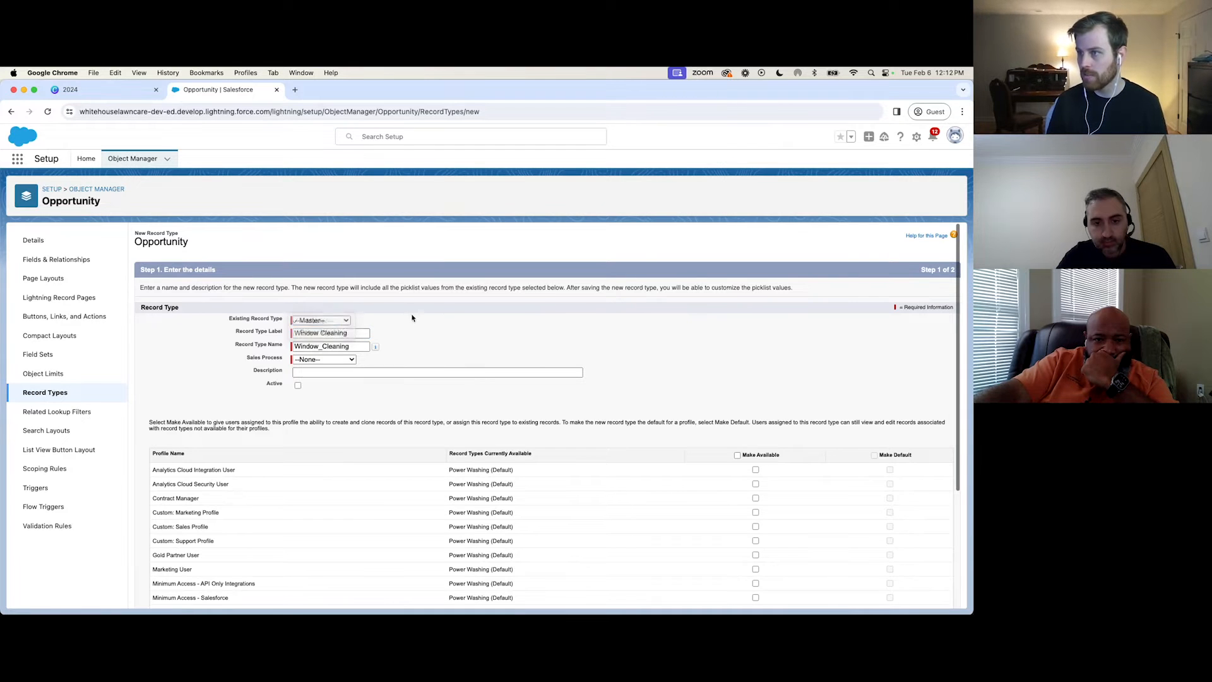
left_click(327, 360)
left_click(322, 380)
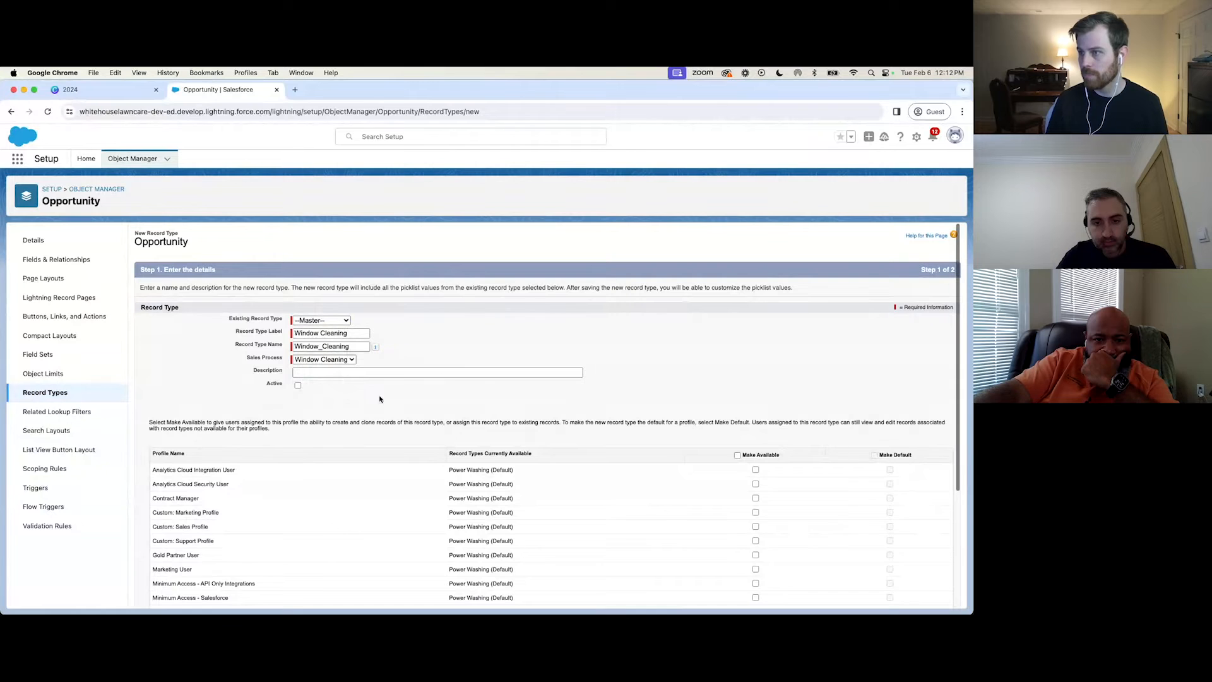
scroll(629, 372, "down", 5)
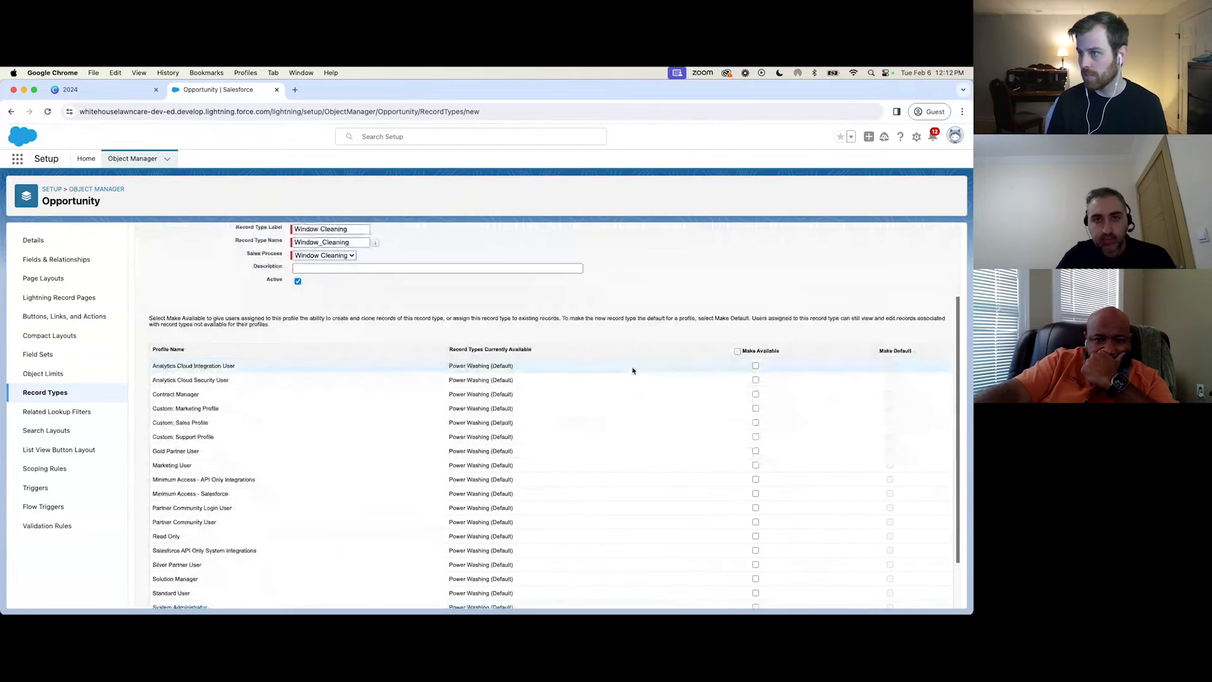
left_click(738, 288)
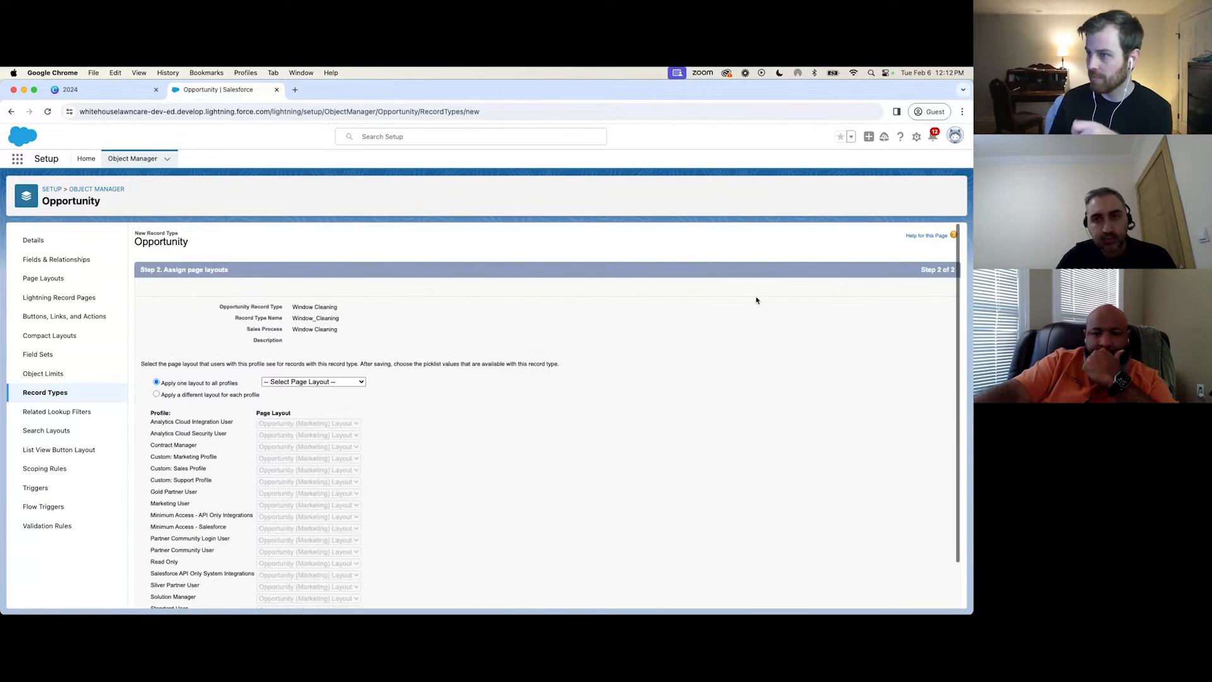
Apply the Opportunity Layout to all profiles for the Window Cleaning record type and save it.
left_click(294, 382)
left_click(296, 425)
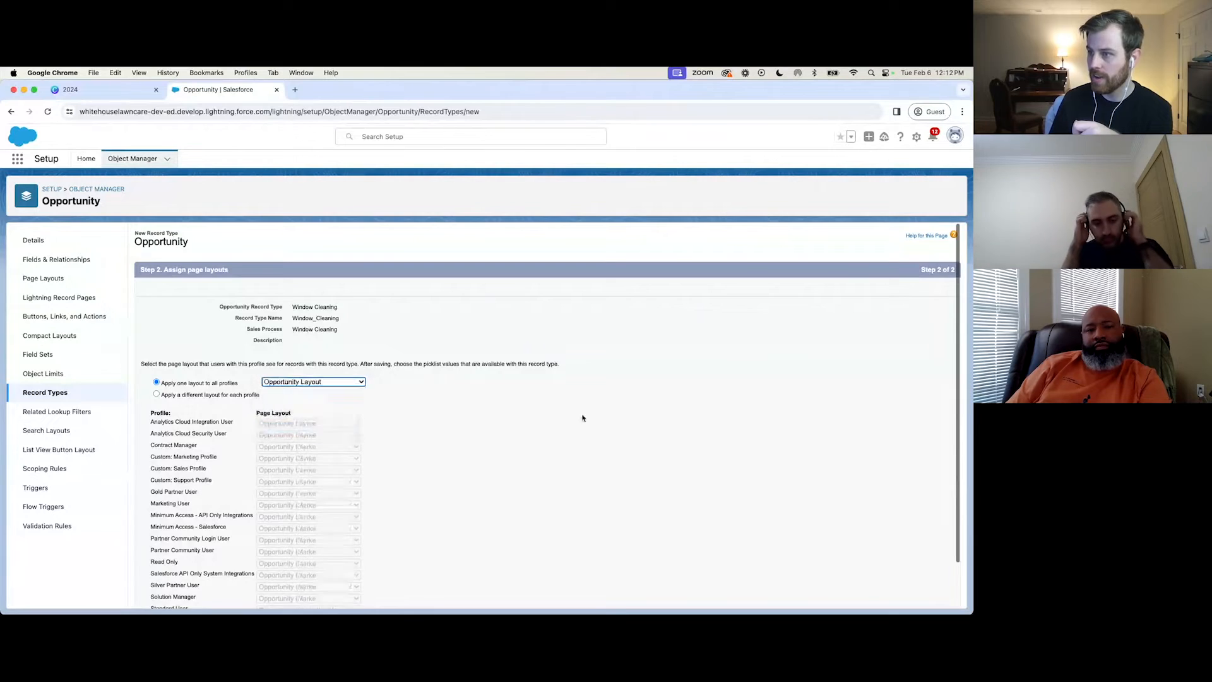
scroll(858, 541, "down", 2)
left_click(927, 601)
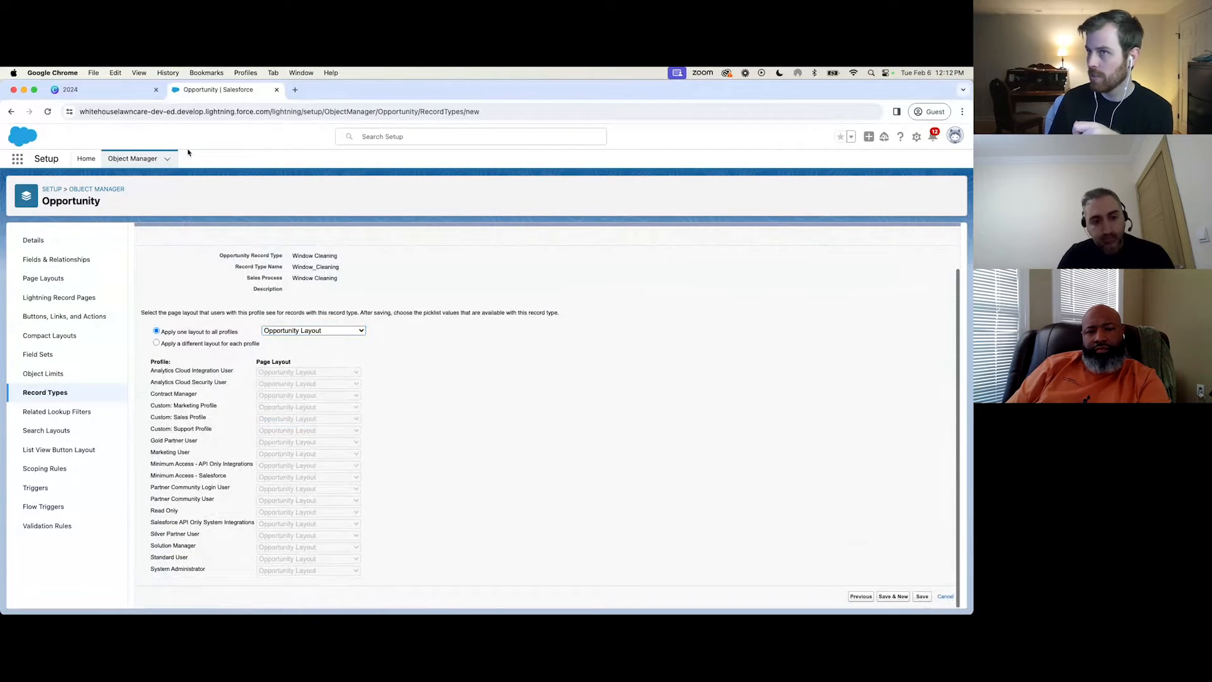
Switch to the Sales app and open the State Garden Insurance account for Evansville IN.
left_click(19, 161)
left_click(251, 184)
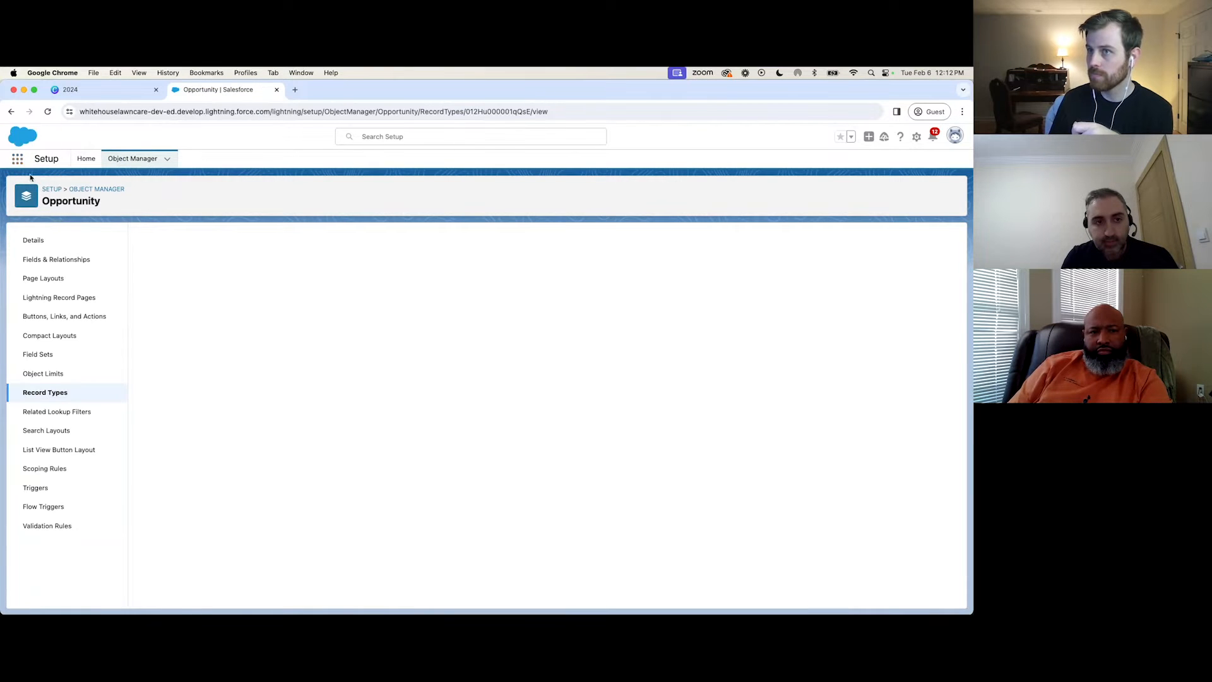
left_click(17, 158)
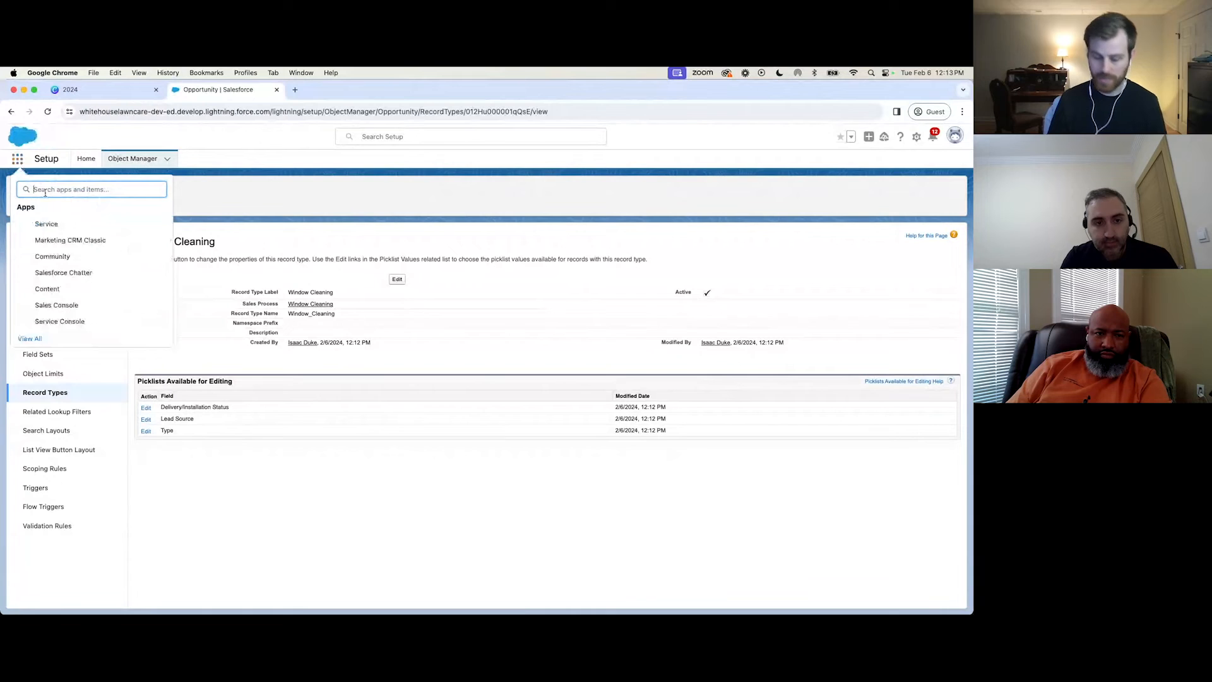
type("sales")
left_click(45, 257)
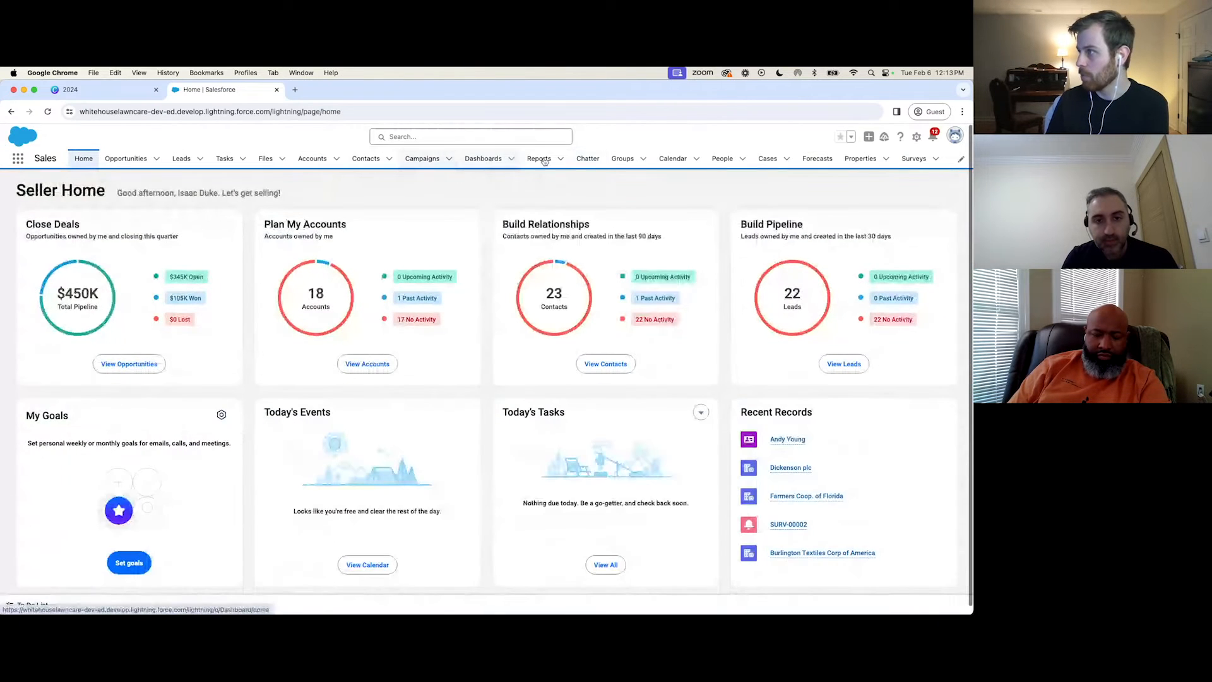
left_click(321, 163)
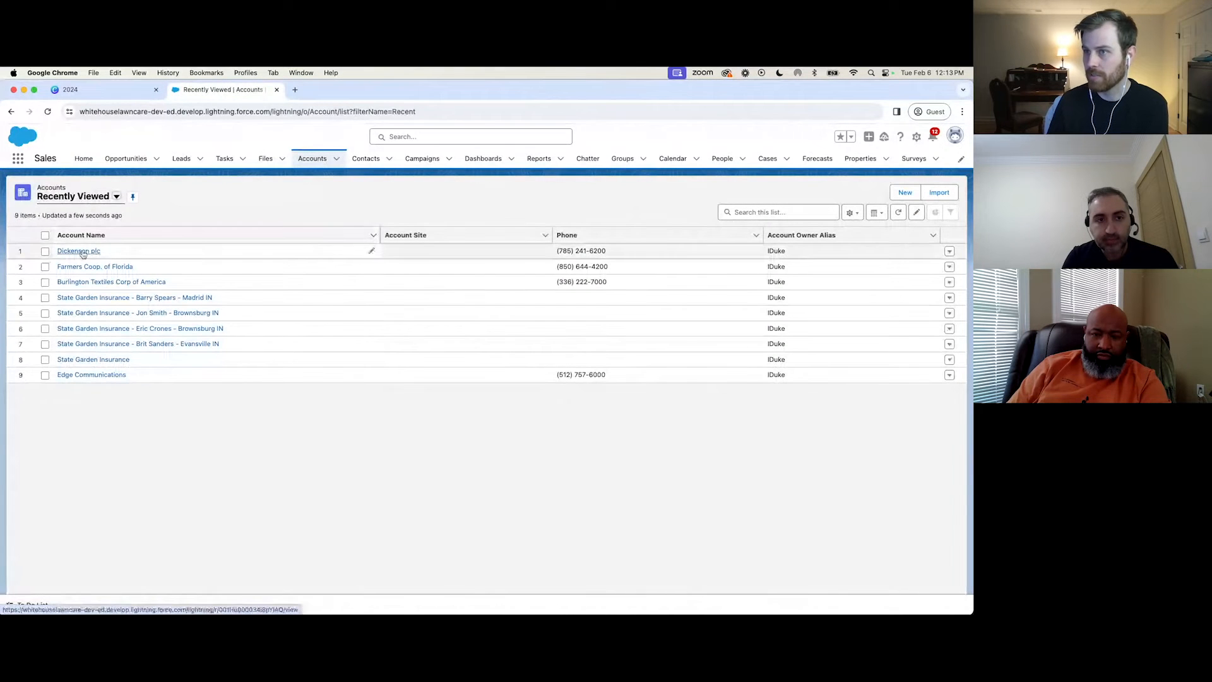
left_click(120, 344)
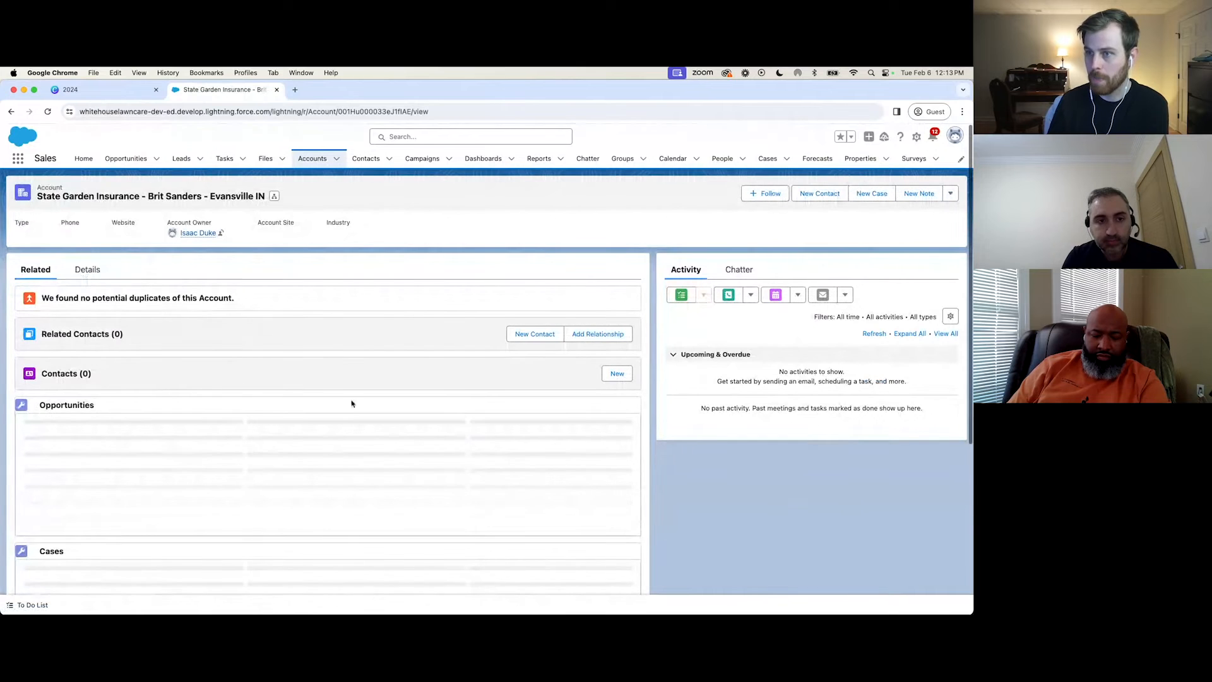
Examine the new opportunity form for the Power Washing record type from this account and close it without saving.
left_click(615, 415)
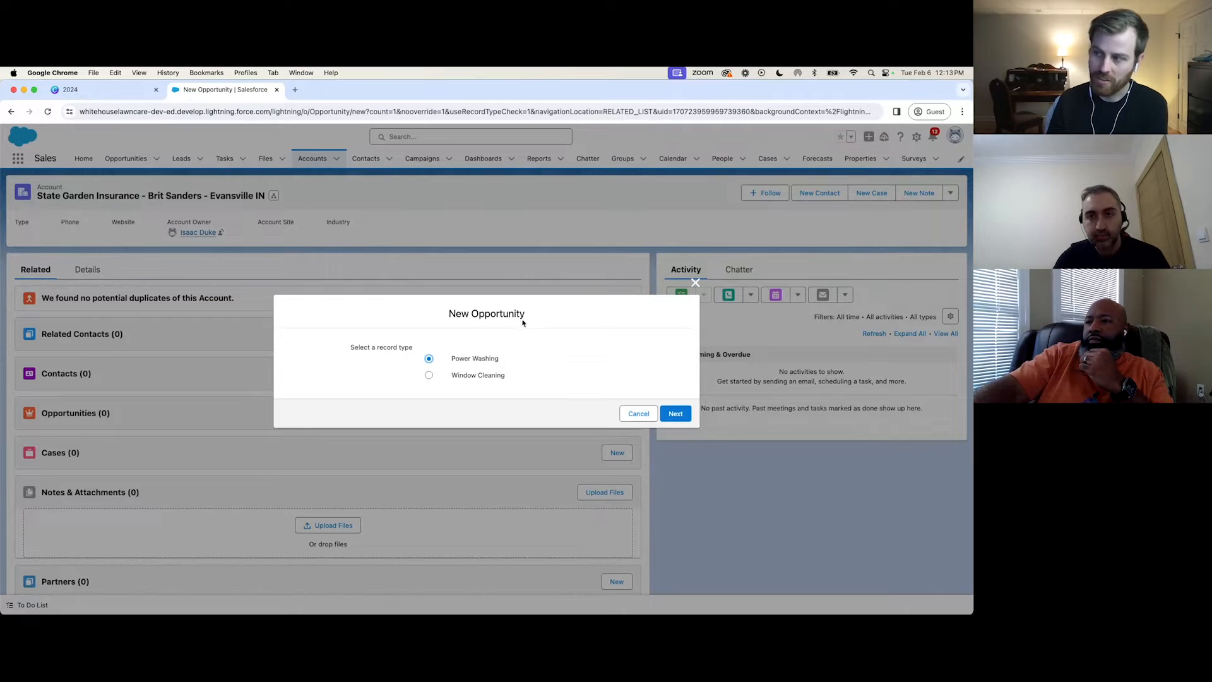
left_click(677, 418)
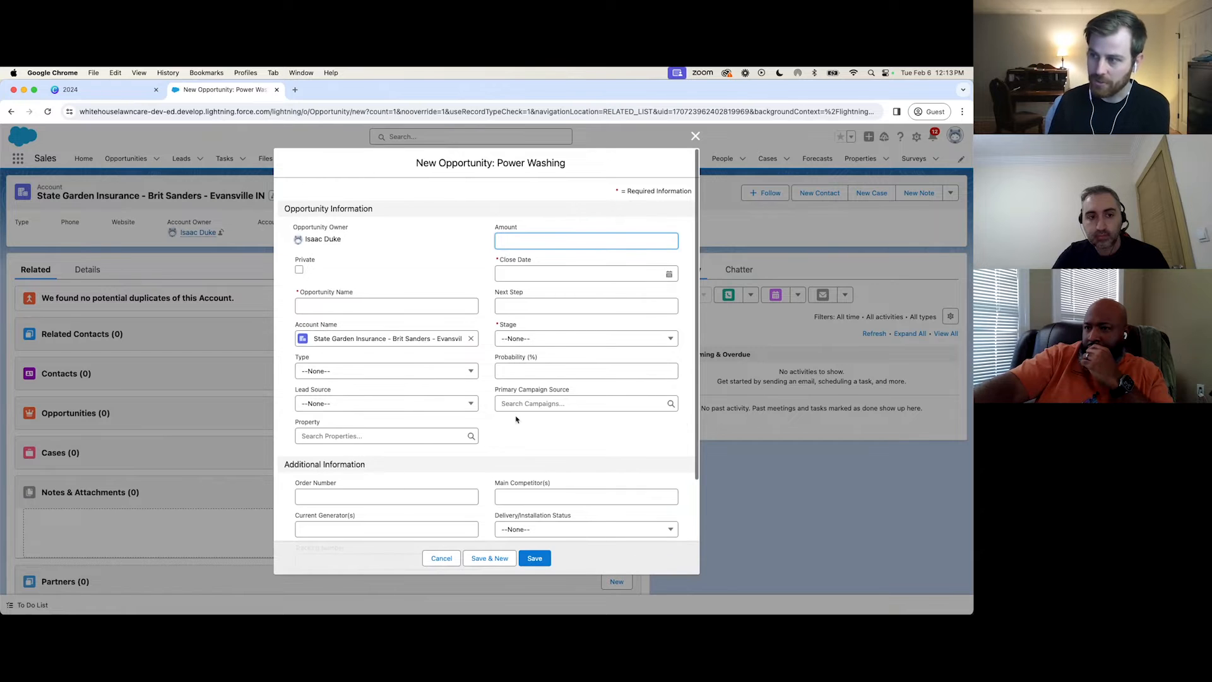
left_click(441, 562)
Open the Account object's page layout assignments in Setup and examine the layouts per profile in edit mode.
left_click(916, 137)
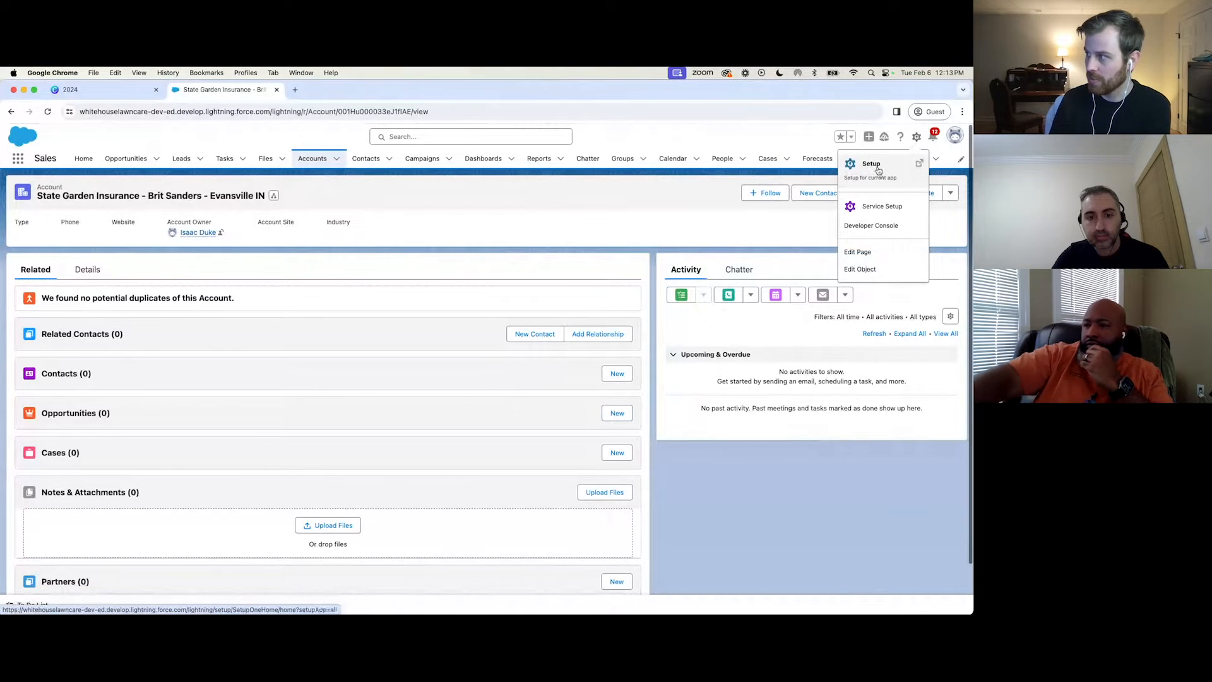
left_click(909, 270)
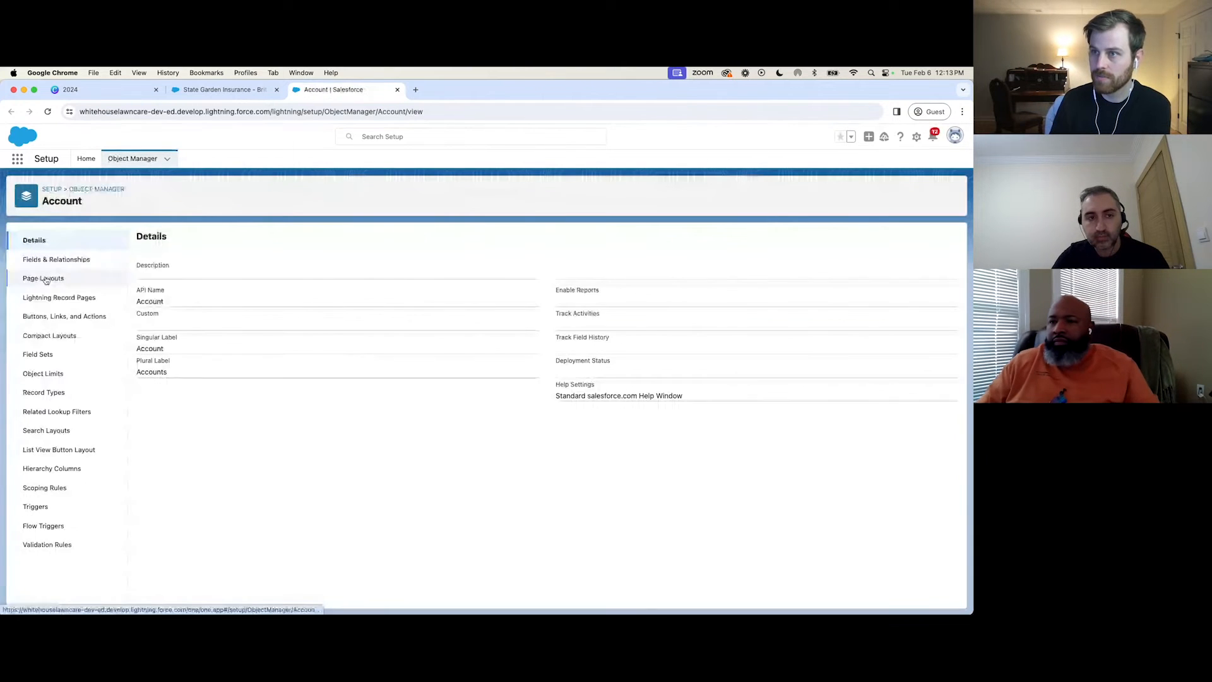
left_click(46, 278)
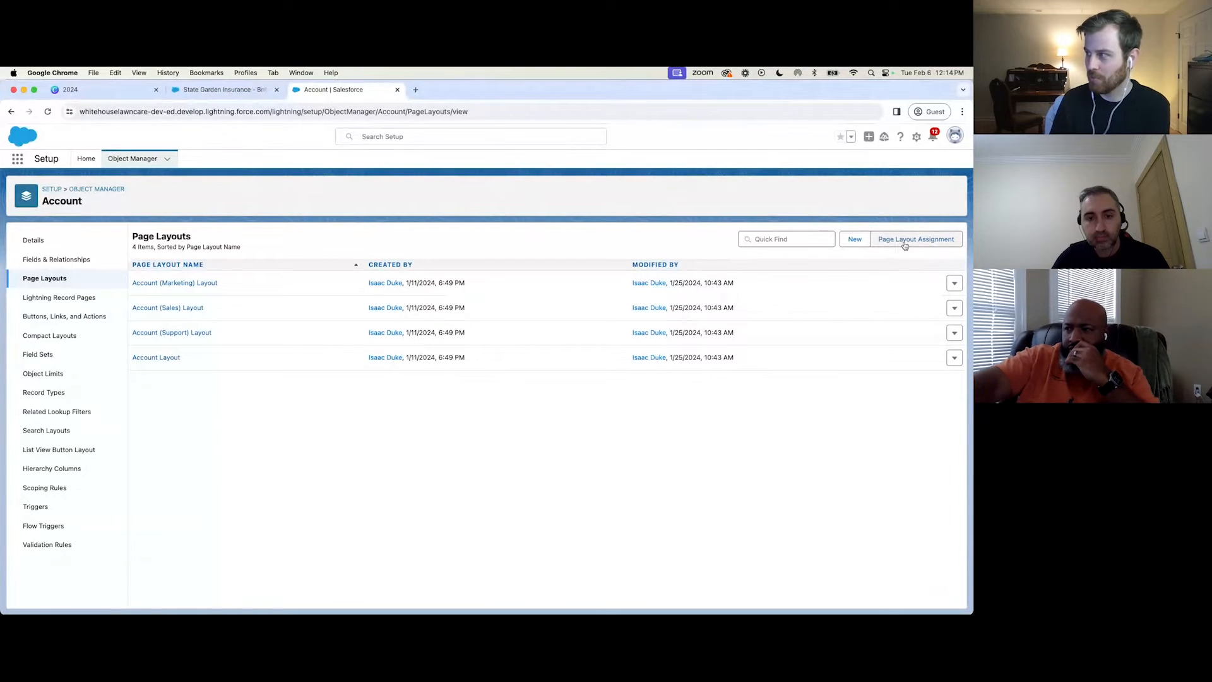
left_click(903, 245)
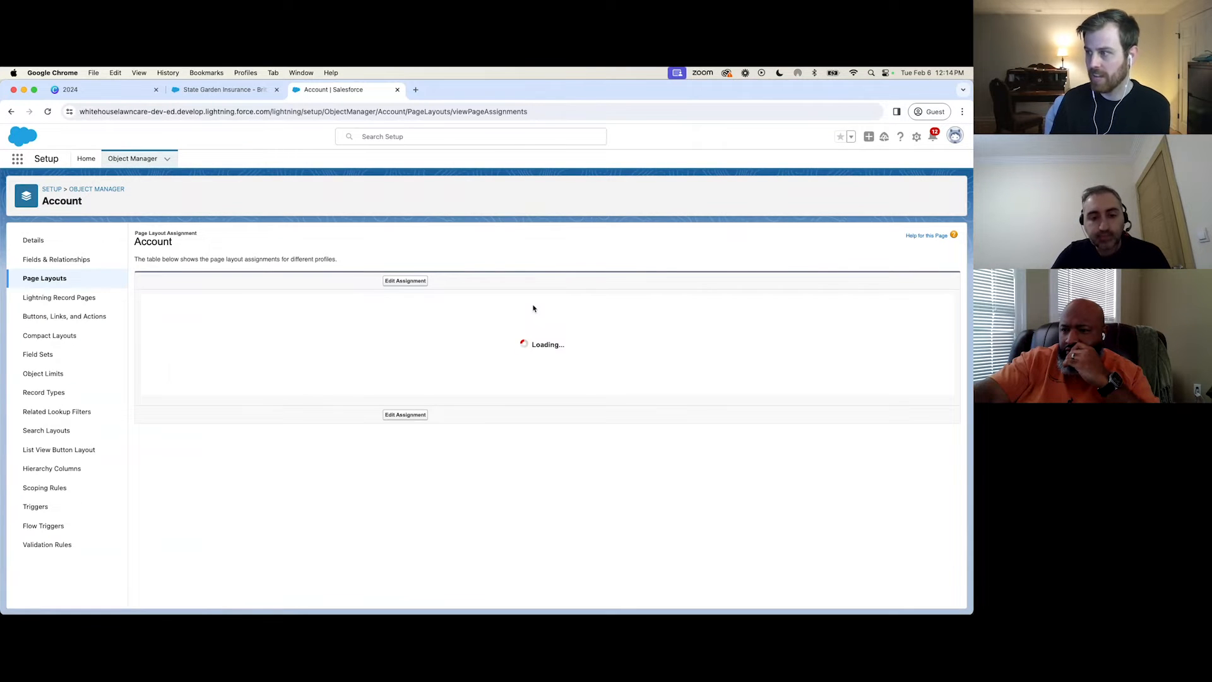
left_click(392, 282)
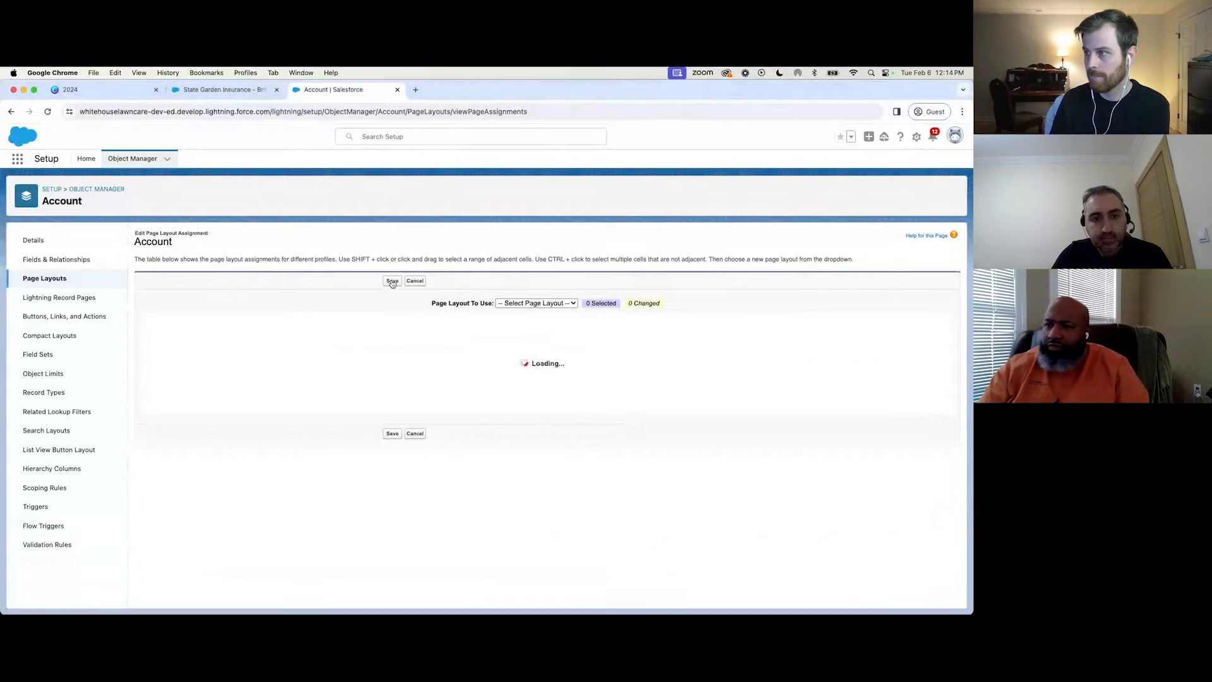
left_click(575, 304)
left_click(566, 269)
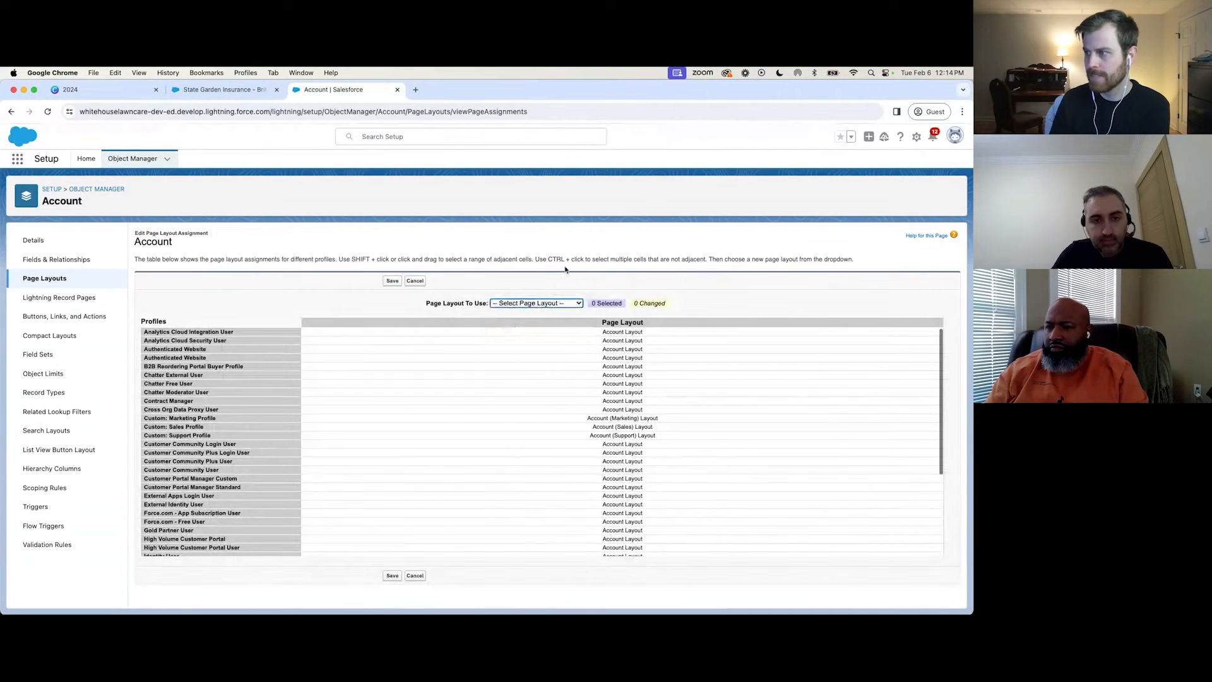
scroll(530, 414, "down", 3)
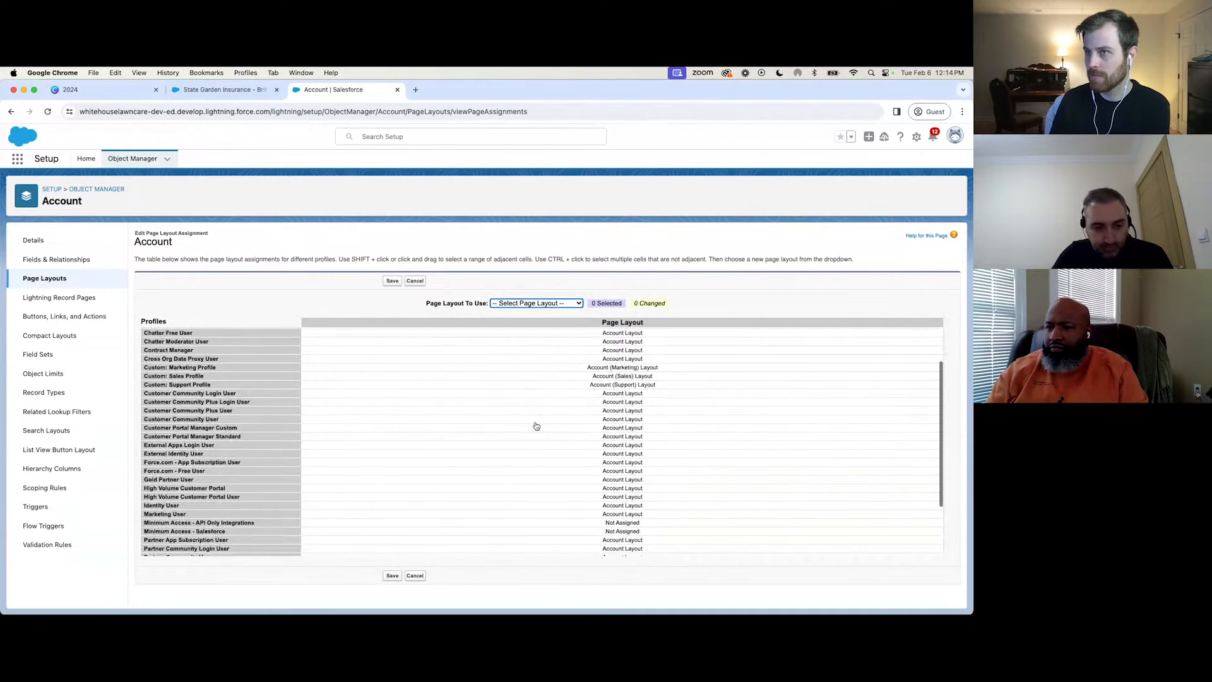
Review the Opportunity object's page layout assignments by record type and profile, consulting the Layouts & Lightning Record Pages slide in Canva.
left_click(132, 159)
left_click(794, 189)
type("oppor")
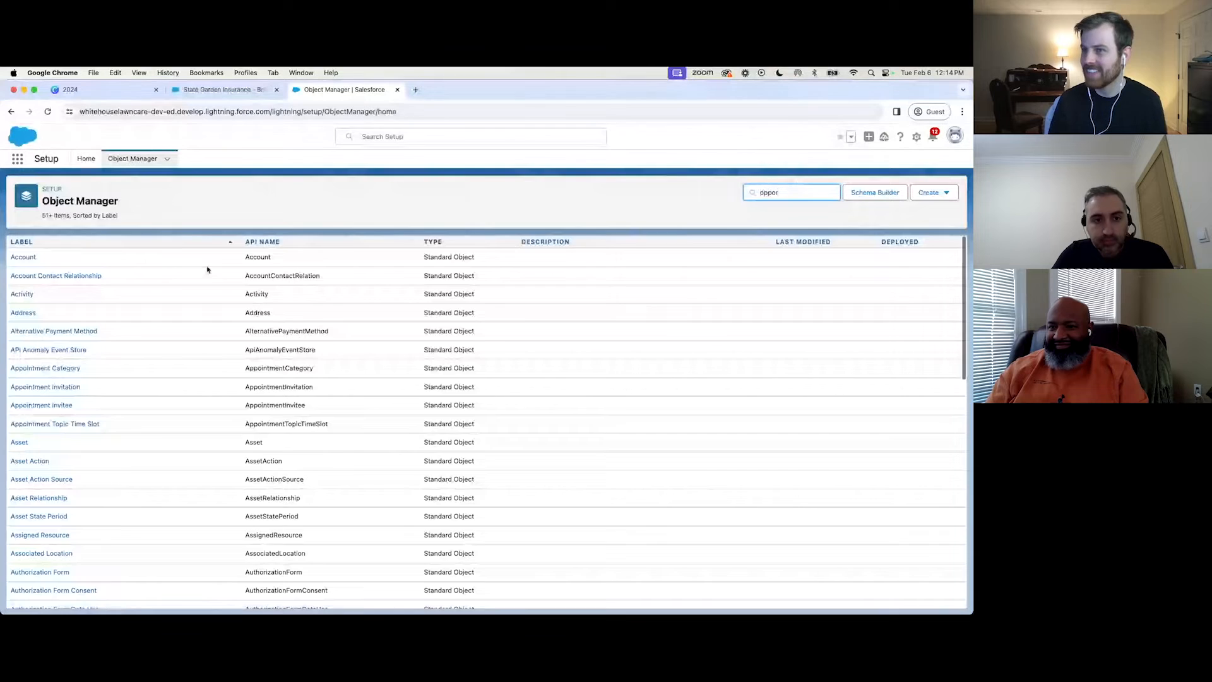
left_click(38, 257)
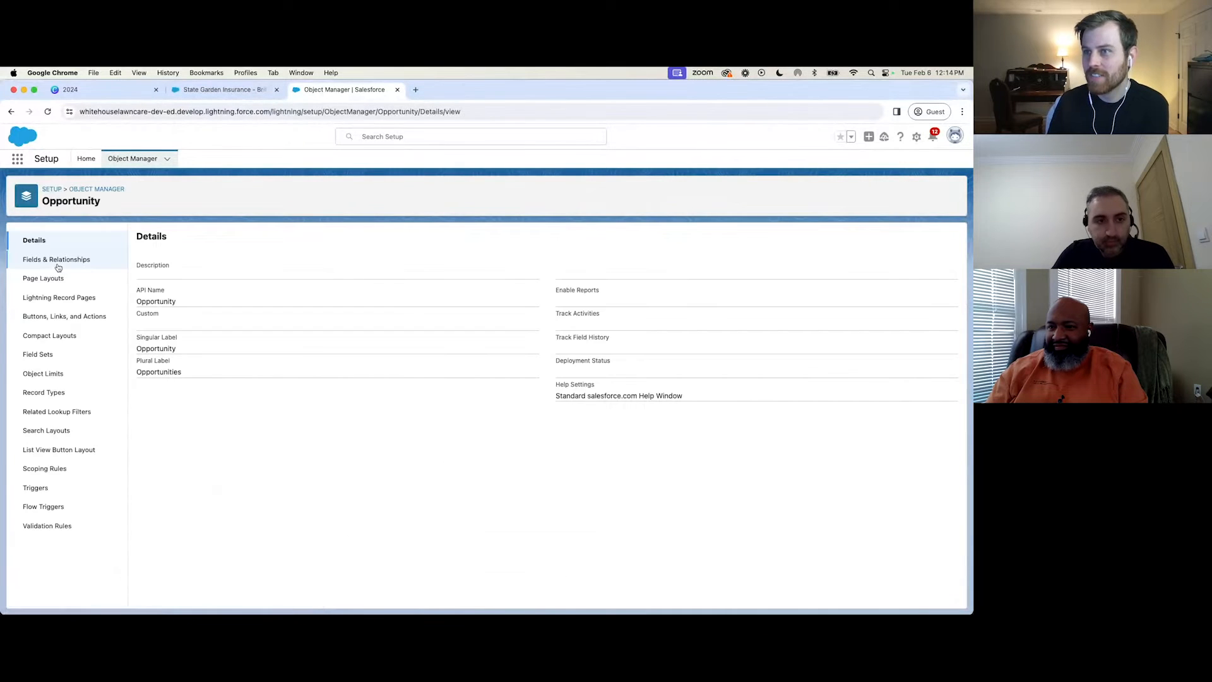
left_click(45, 279)
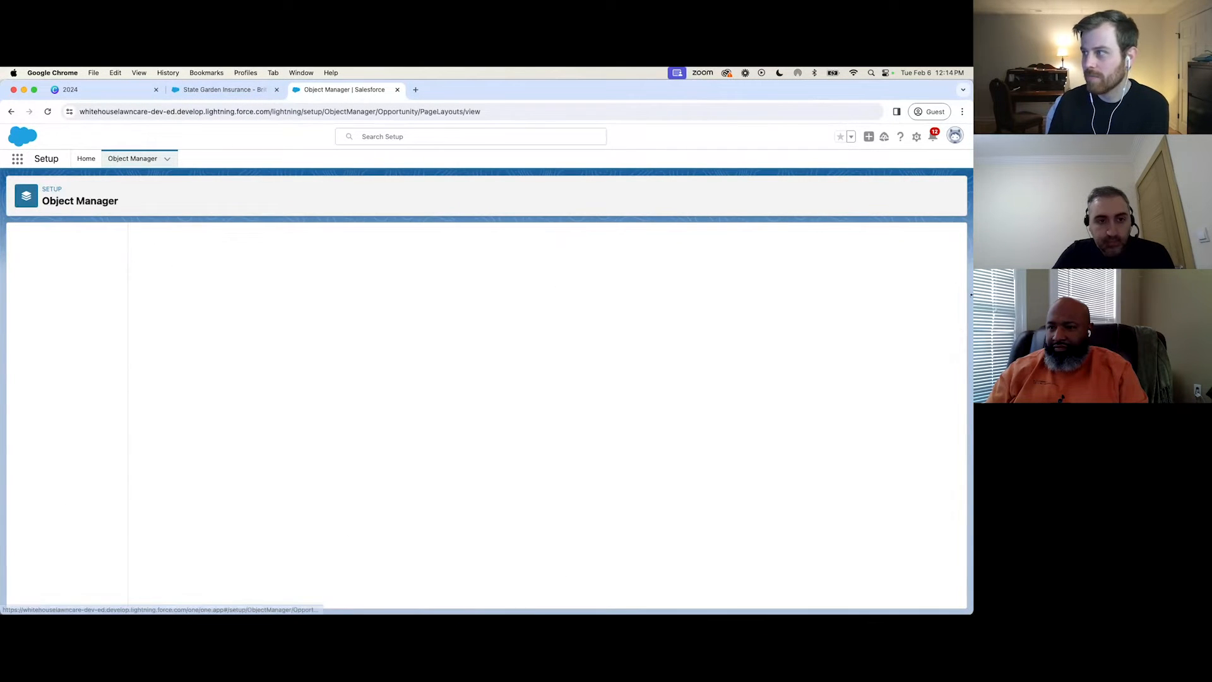
left_click(894, 240)
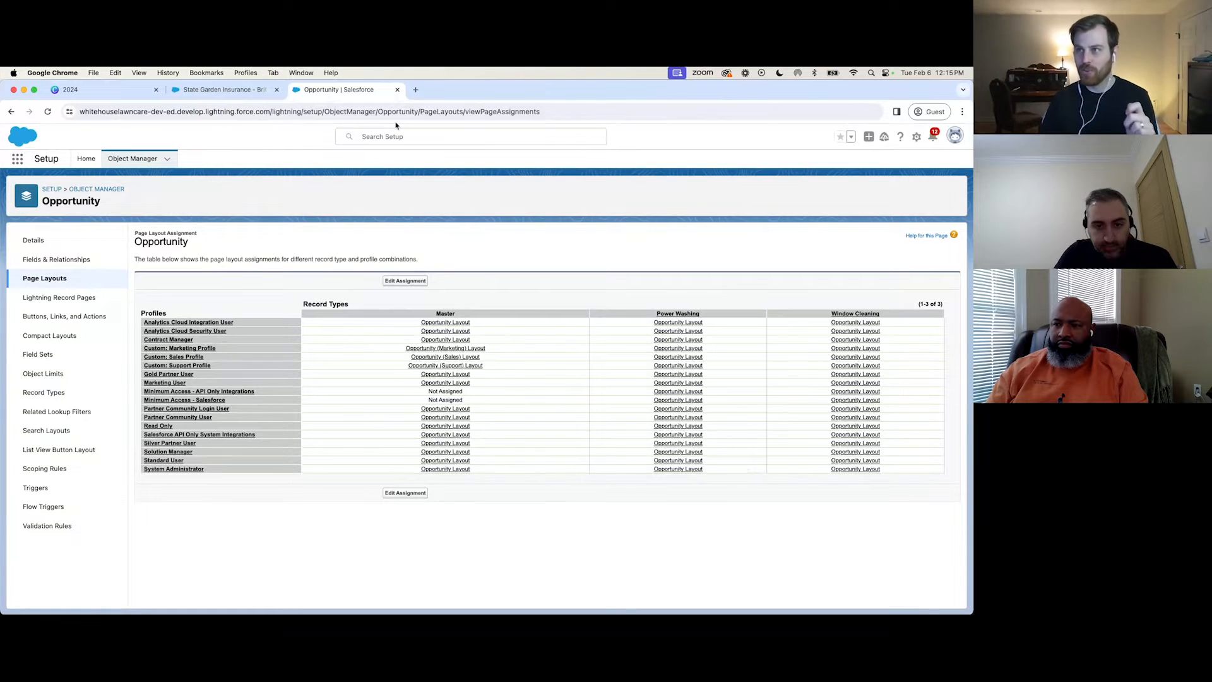
left_click(108, 93)
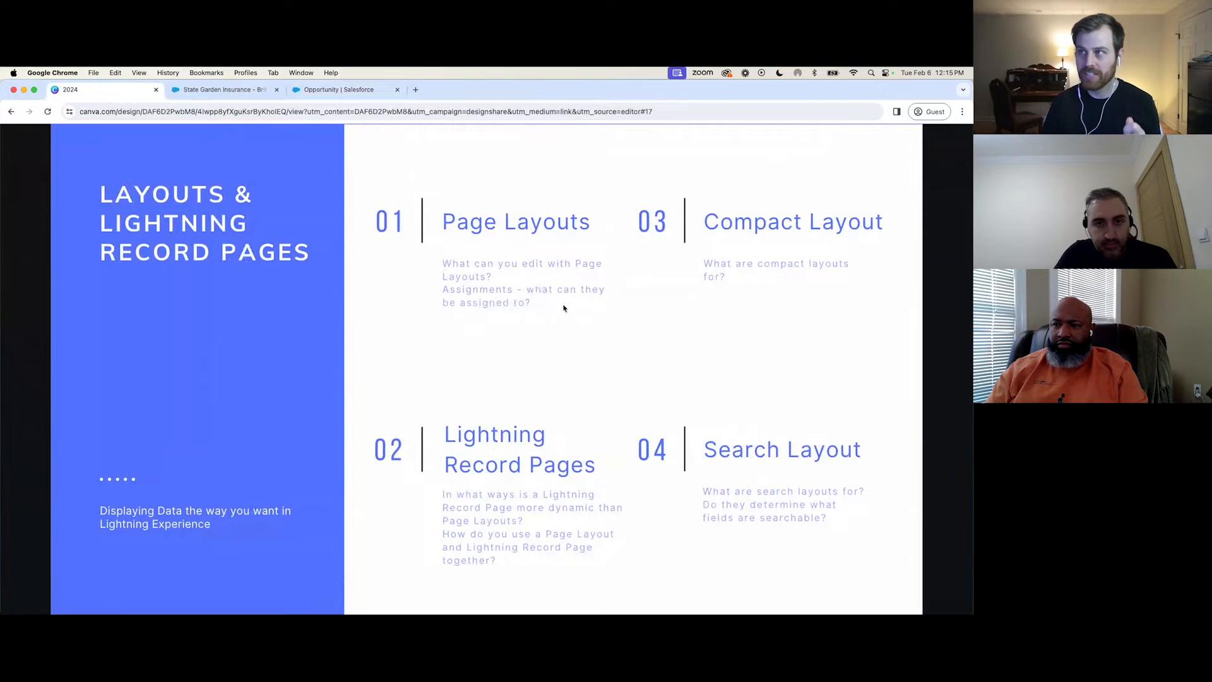
left_click(356, 95)
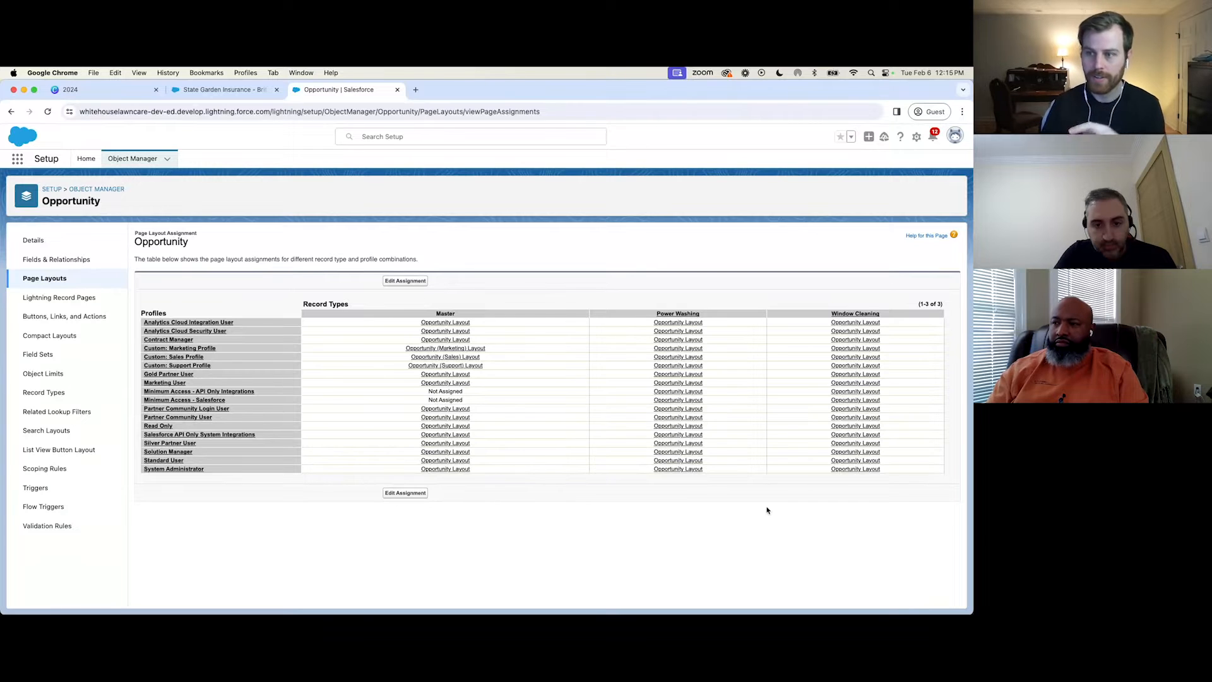
Open the Opportunity object's Power Washing record type and examine its picklists available for editing, including Type.
left_click(46, 393)
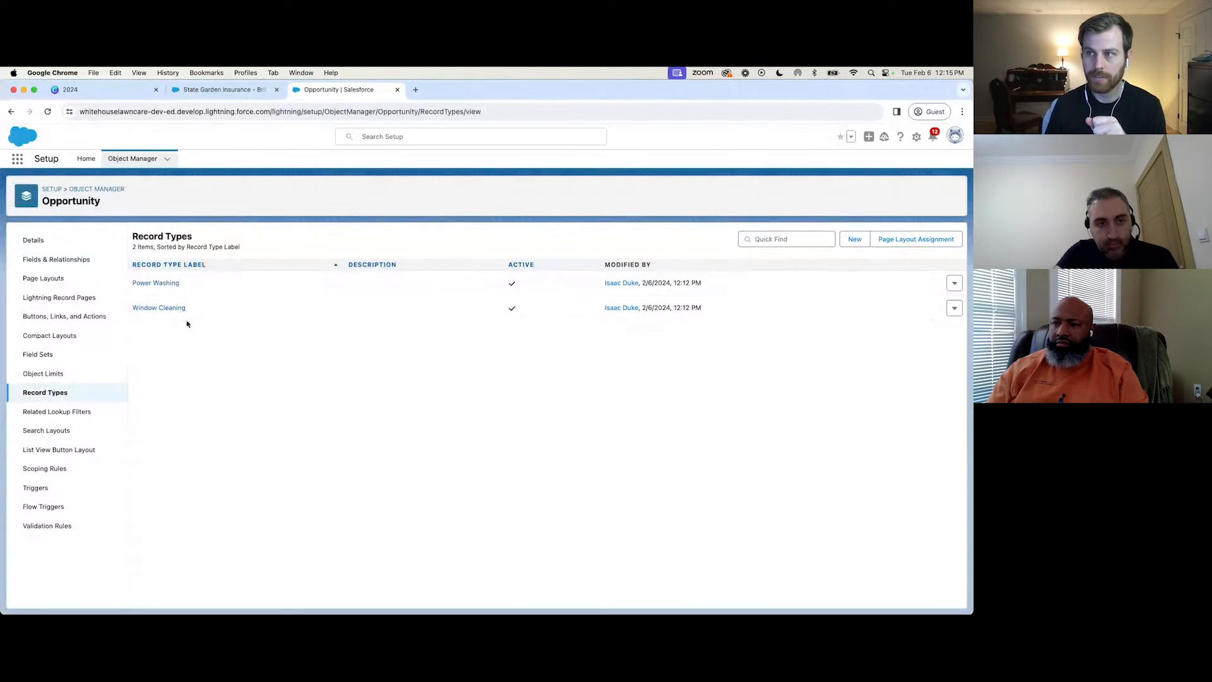
left_click(164, 284)
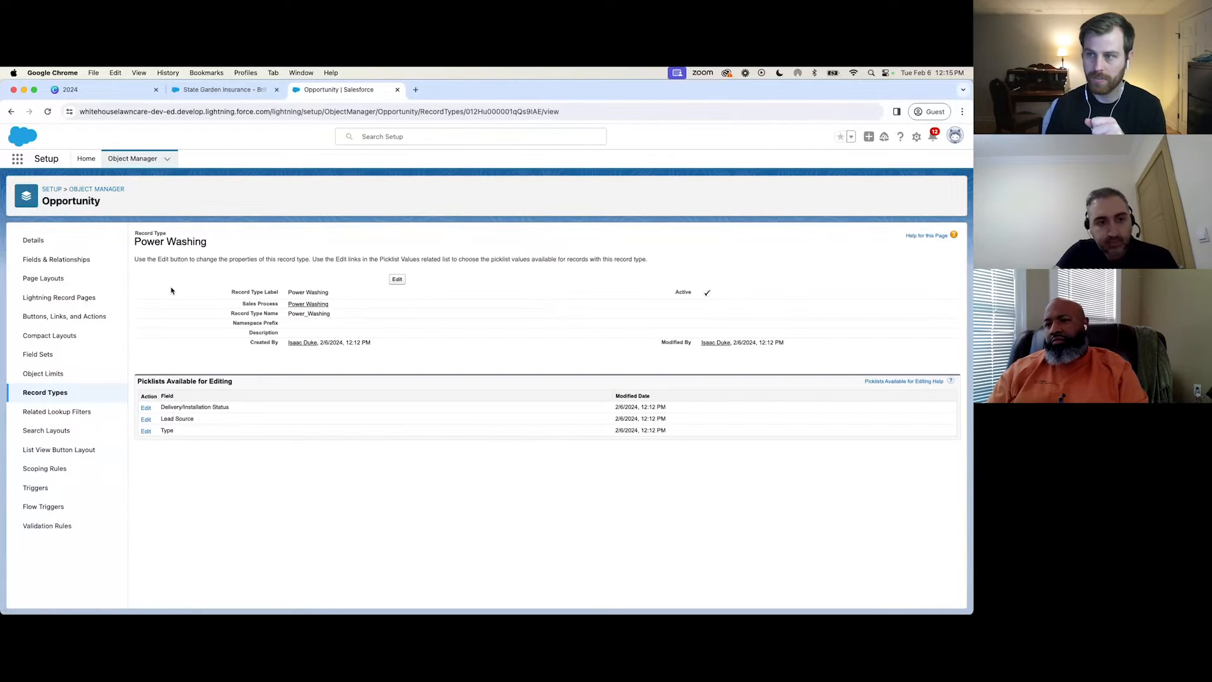
left_click_drag(232, 382, 137, 380)
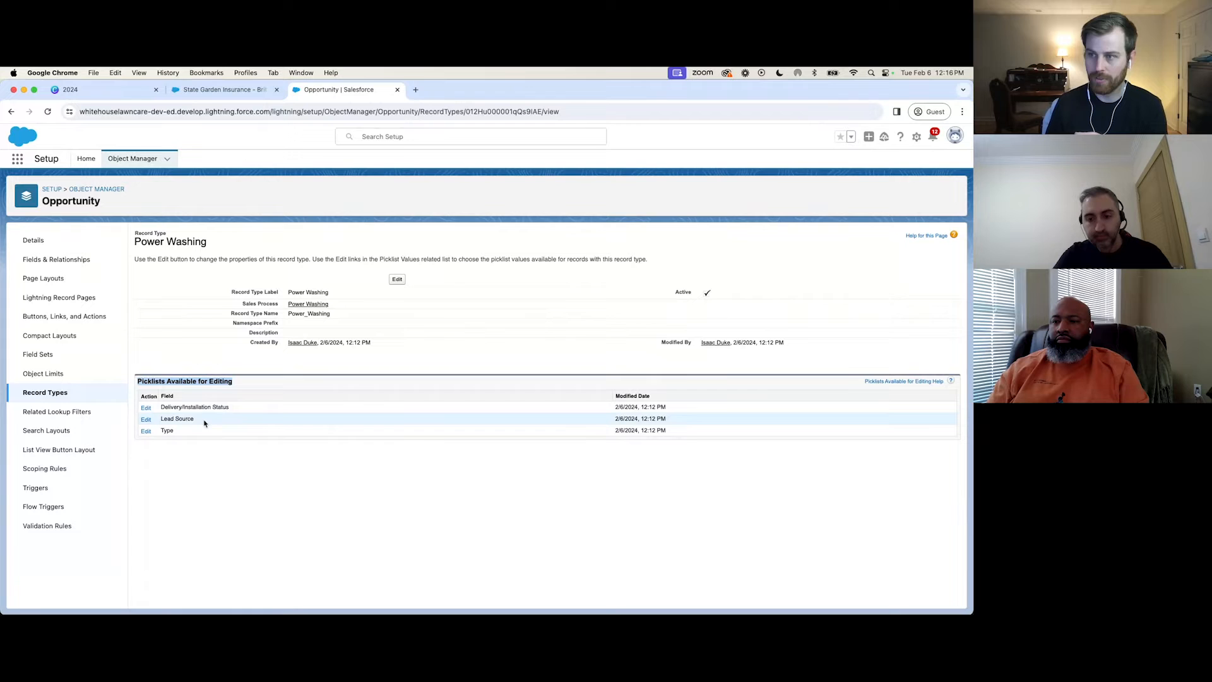
left_click_drag(199, 421, 160, 433)
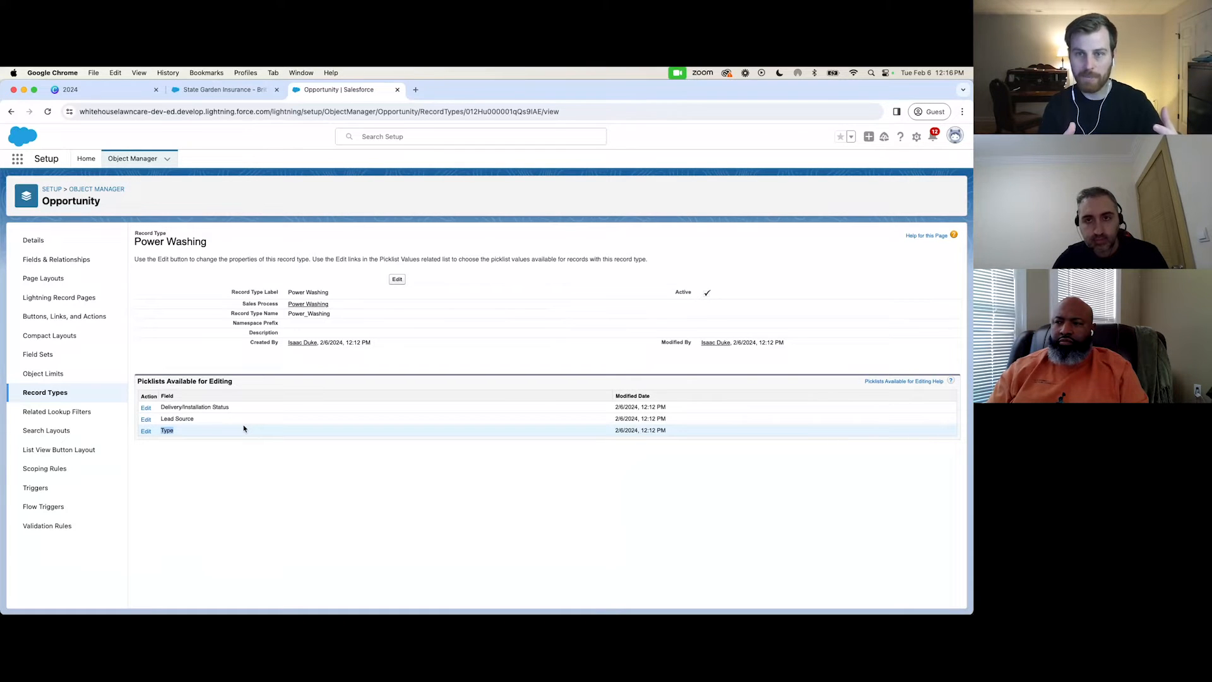
Examine the Type picklist values selected for the Power Washing record type and return to the Opportunity record types list without saving.
left_click(147, 240)
triple_click(147, 240)
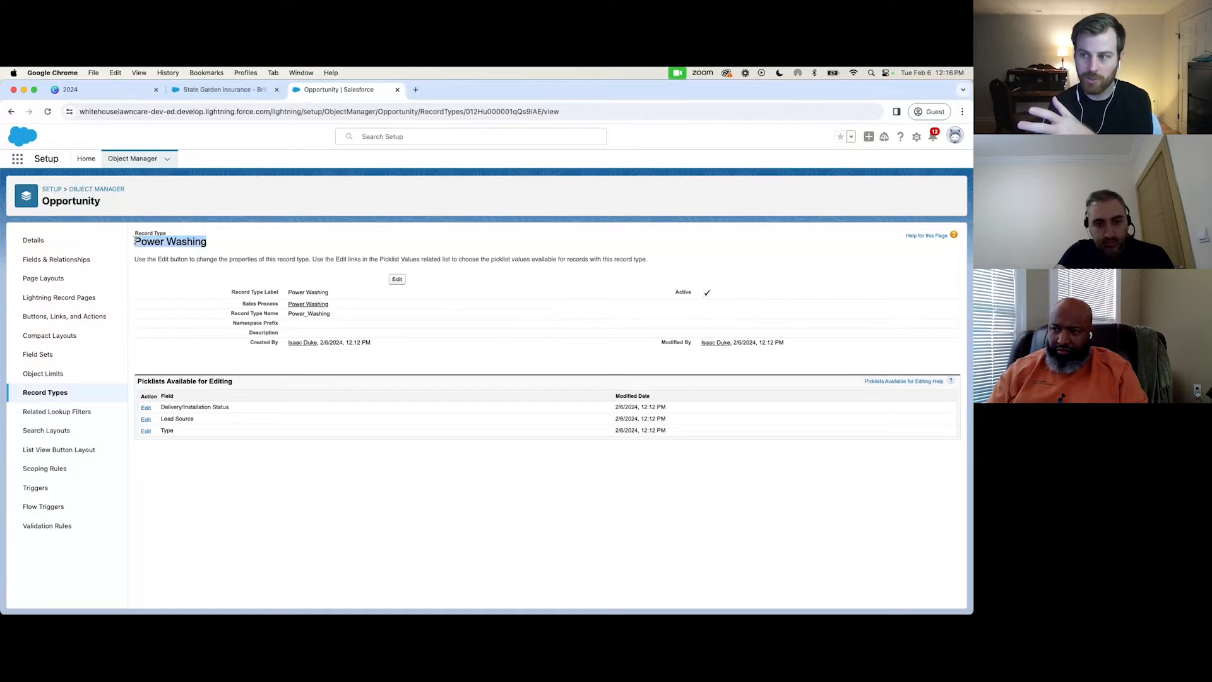
double_click(165, 431)
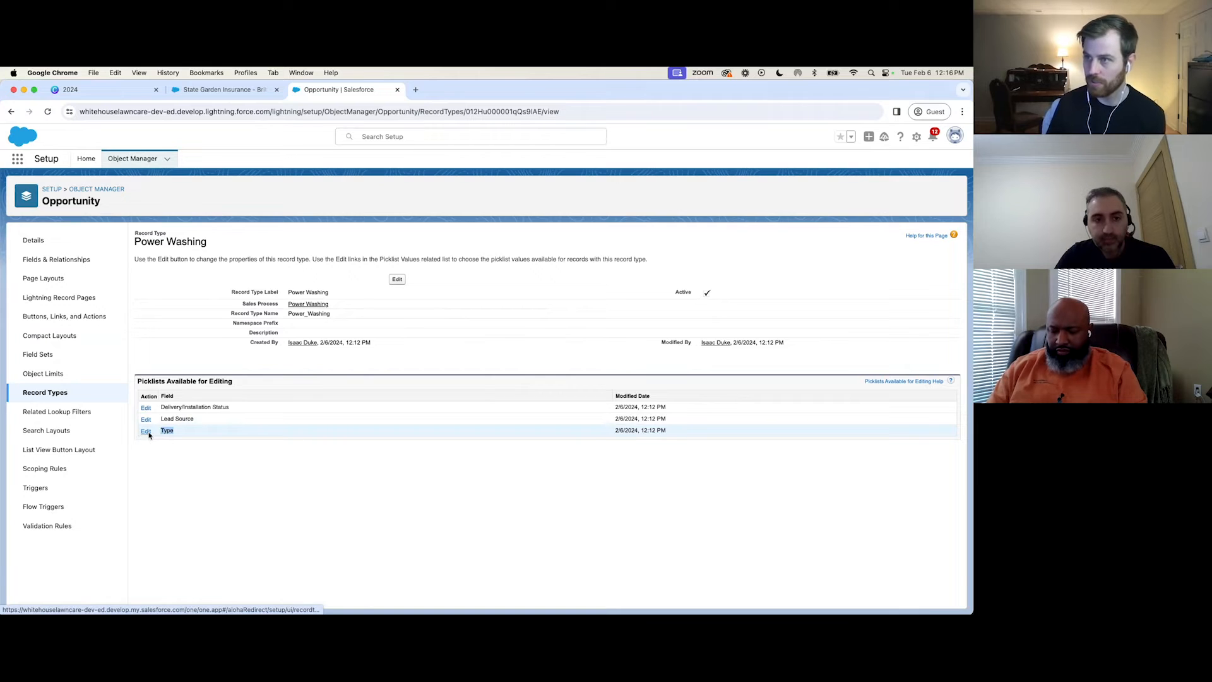
left_click(146, 431)
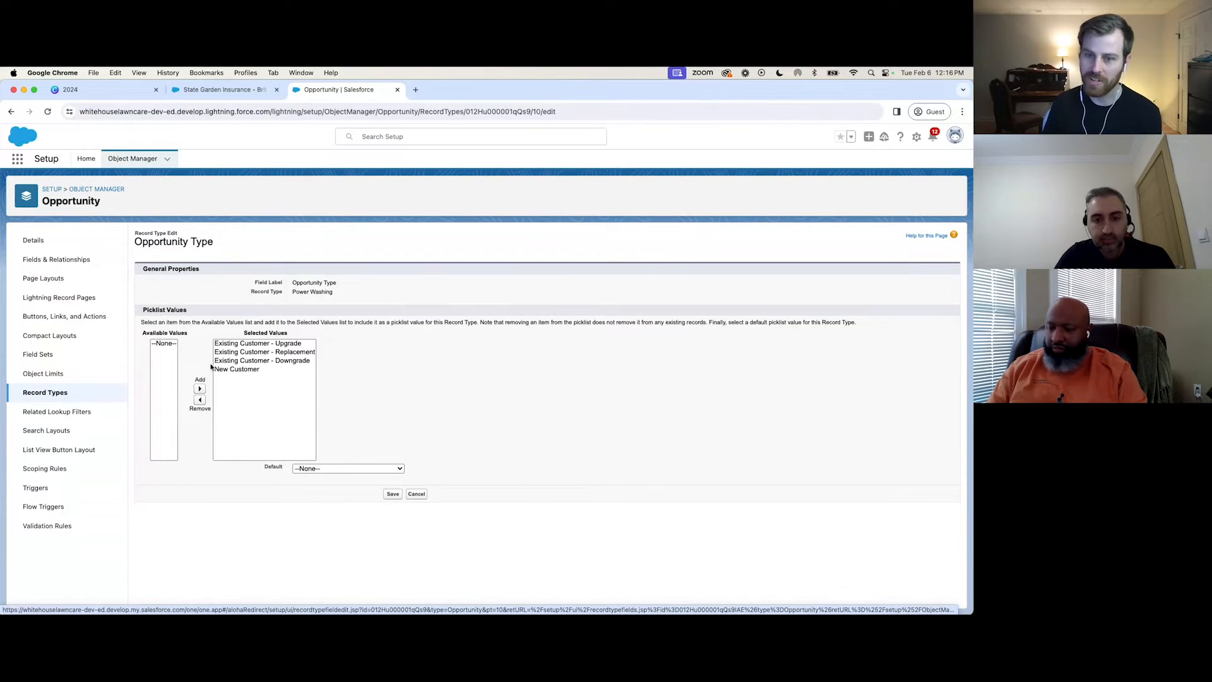
left_click(50, 392)
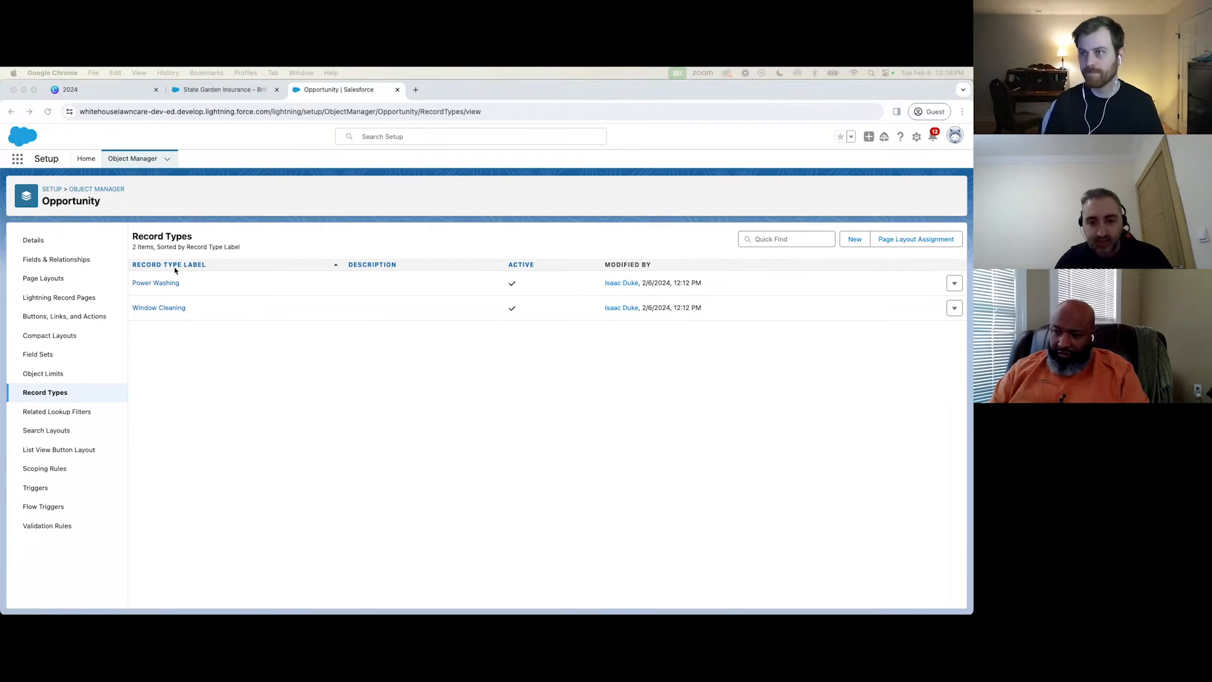
Find the Case object in Object Manager, open its Type field and examine the field's picklist values.
left_click(133, 159)
left_click(806, 193)
type("case")
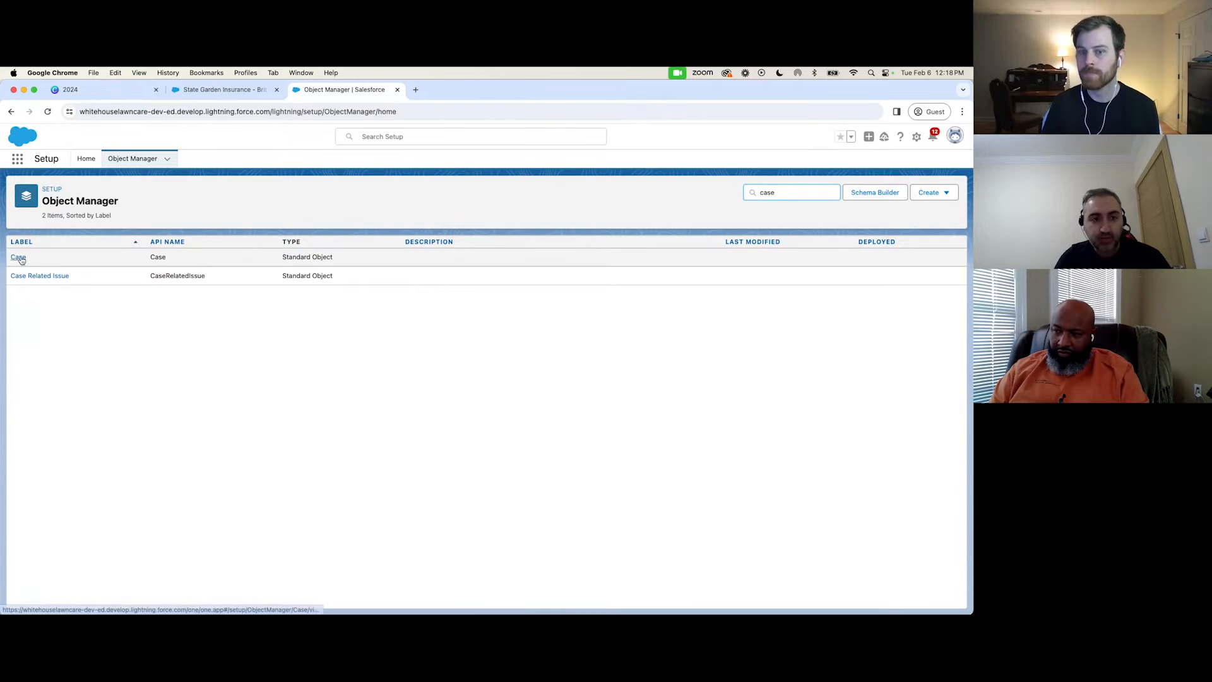
left_click(18, 257)
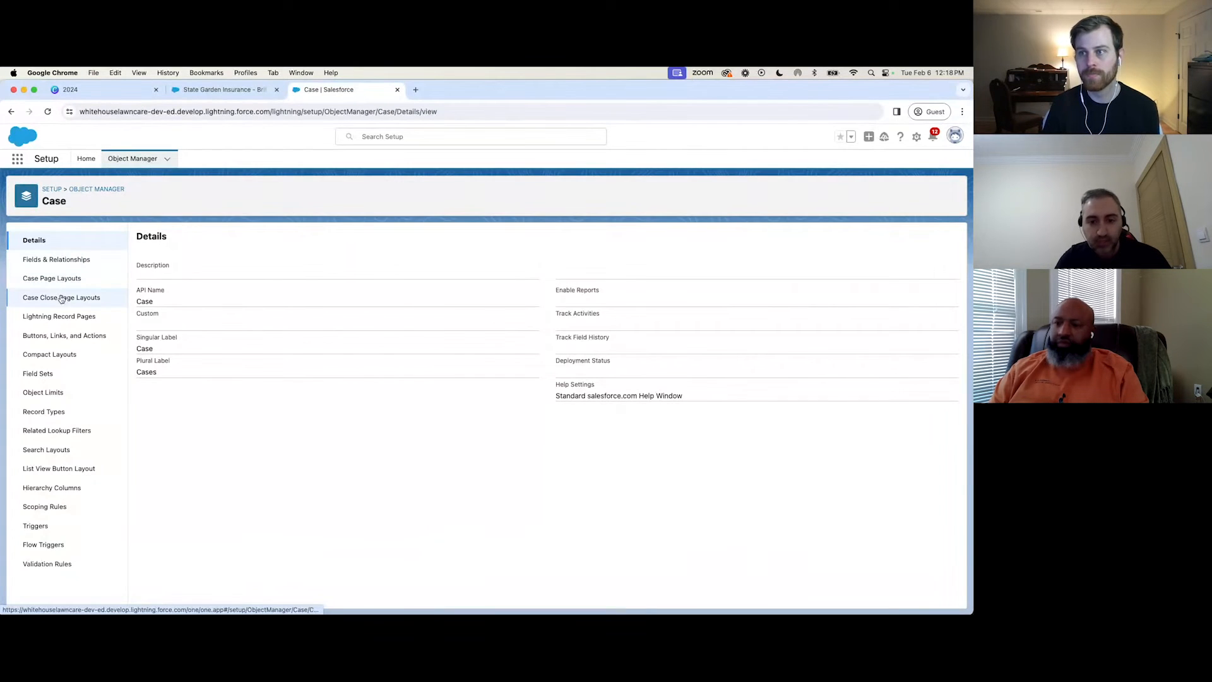
left_click(63, 260)
scroll(162, 442, "down", 15)
scroll(183, 464, "down", 1)
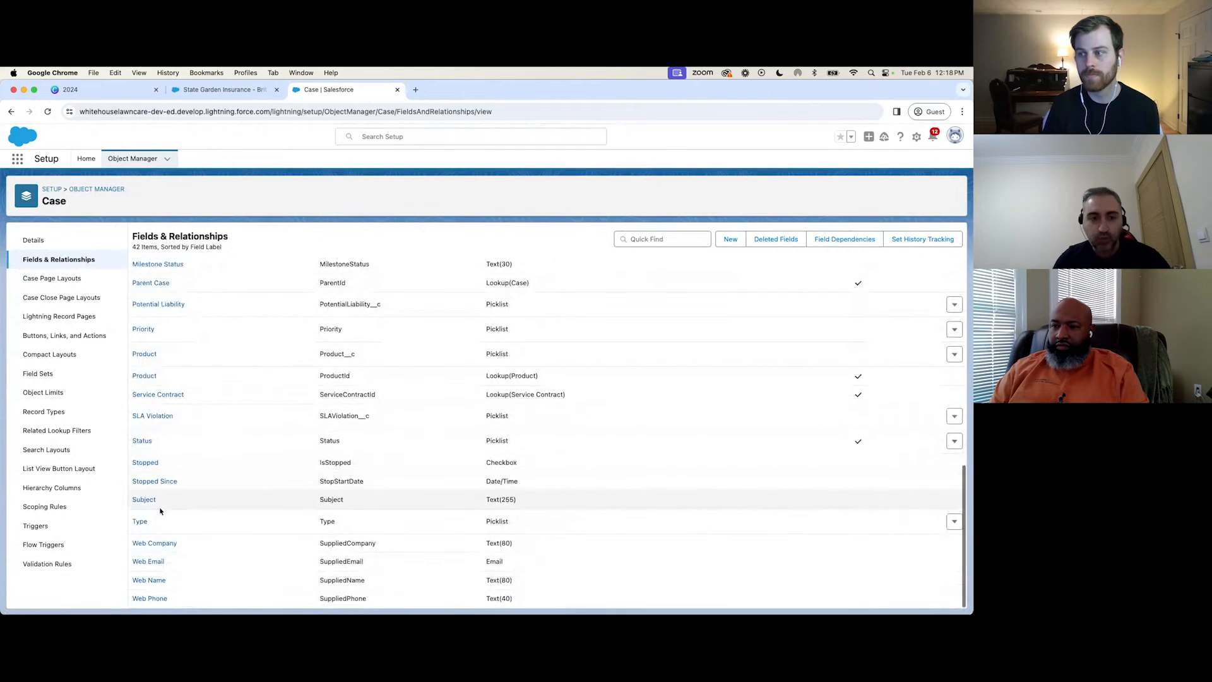
left_click(140, 521)
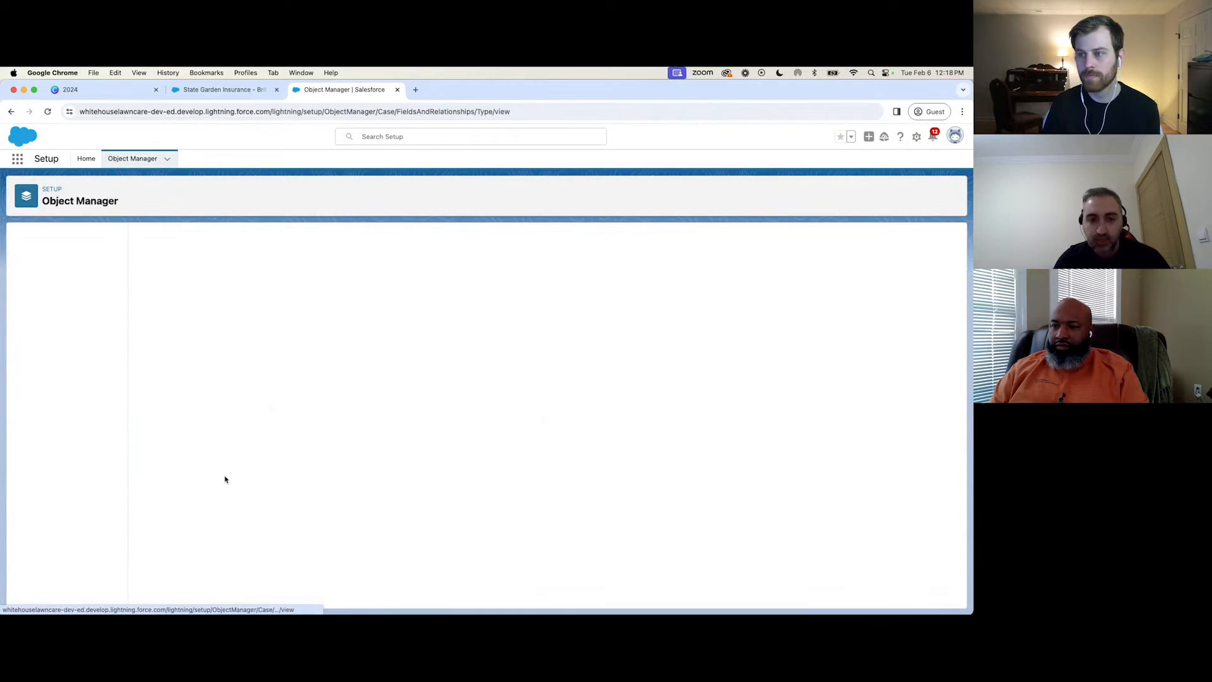
scroll(254, 405, "down", 1)
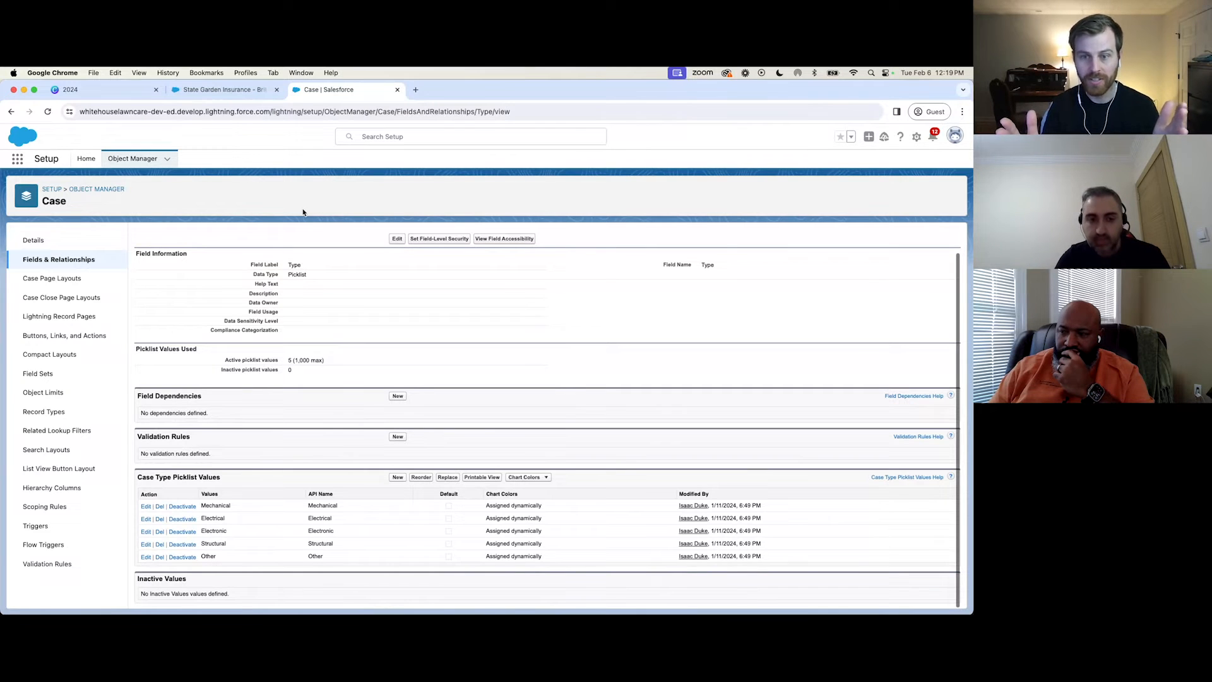
Start a new Power Washing opportunity from the State Garden Insurance account and name it Power Washing Deal.
left_click(217, 90)
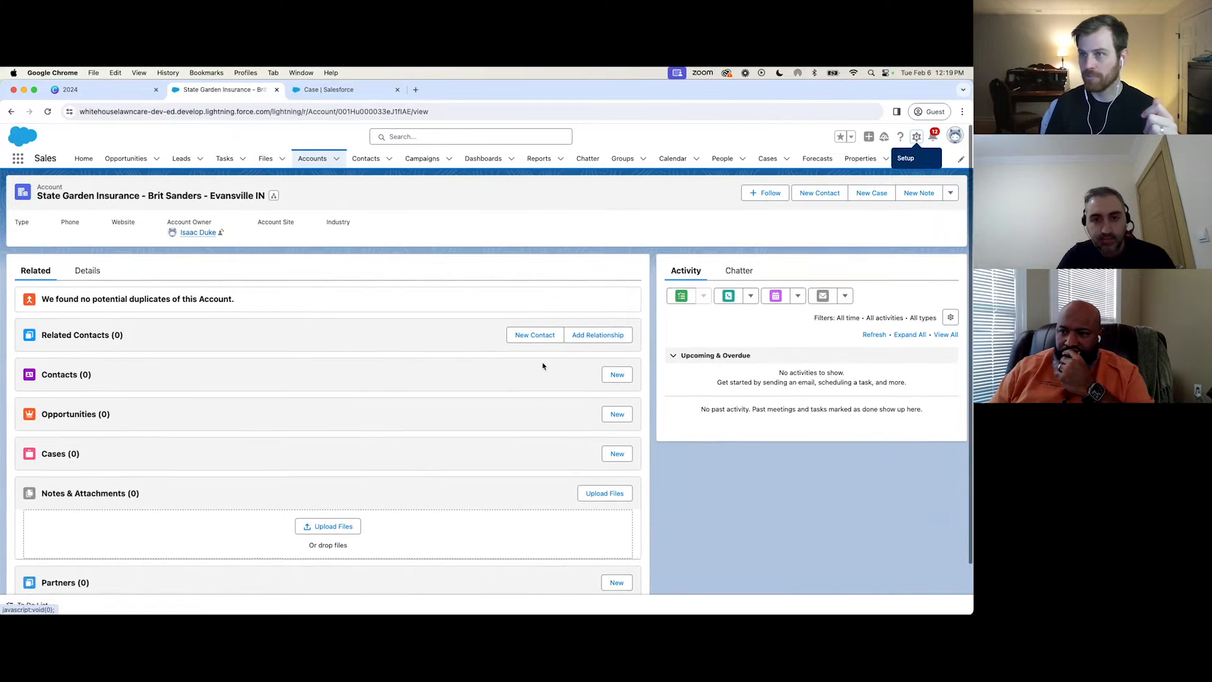
scroll(552, 410, "down", 1)
left_click(602, 410)
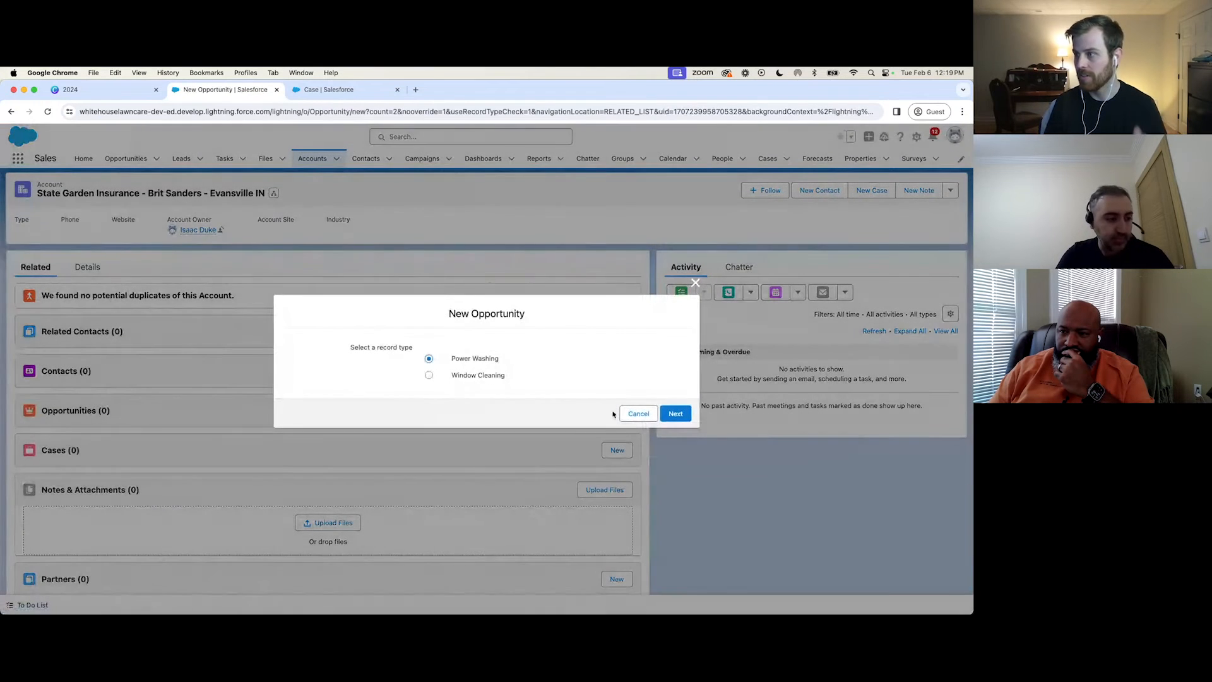
left_click(674, 415)
left_click(349, 305)
type("Power Washing Deal")
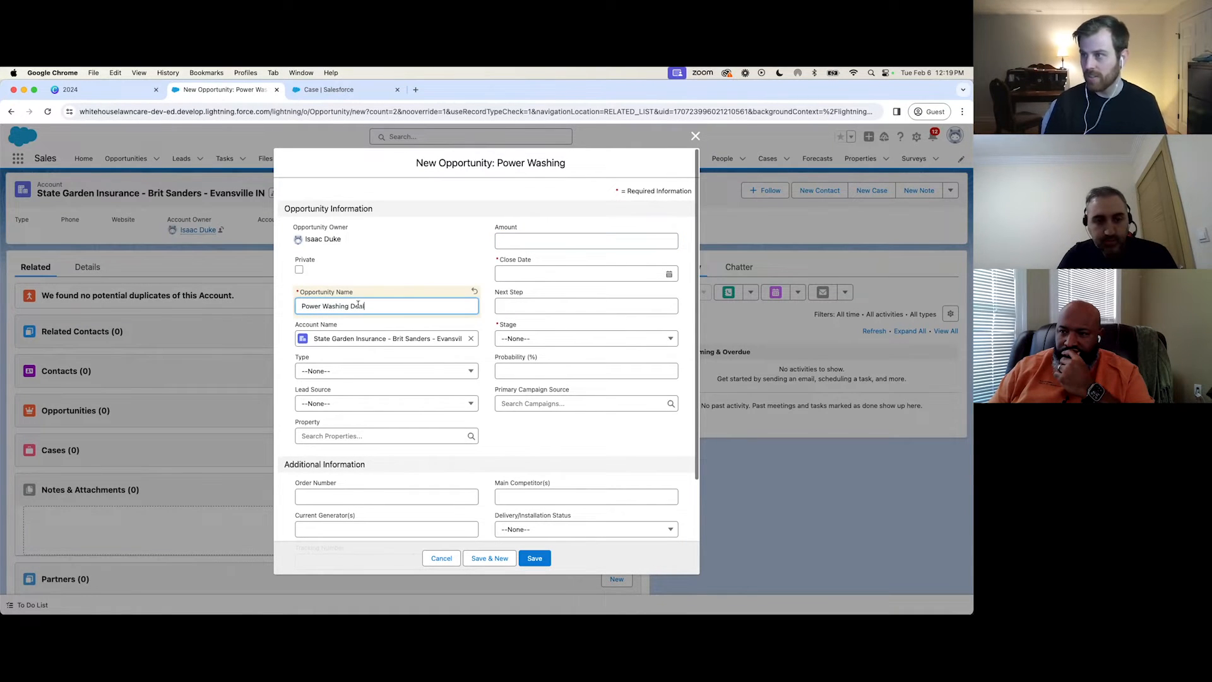
Set the opportunity's close date to 2/7/2024 and its stage to Prospecting, and save the record.
left_click(546, 275)
left_click(603, 352)
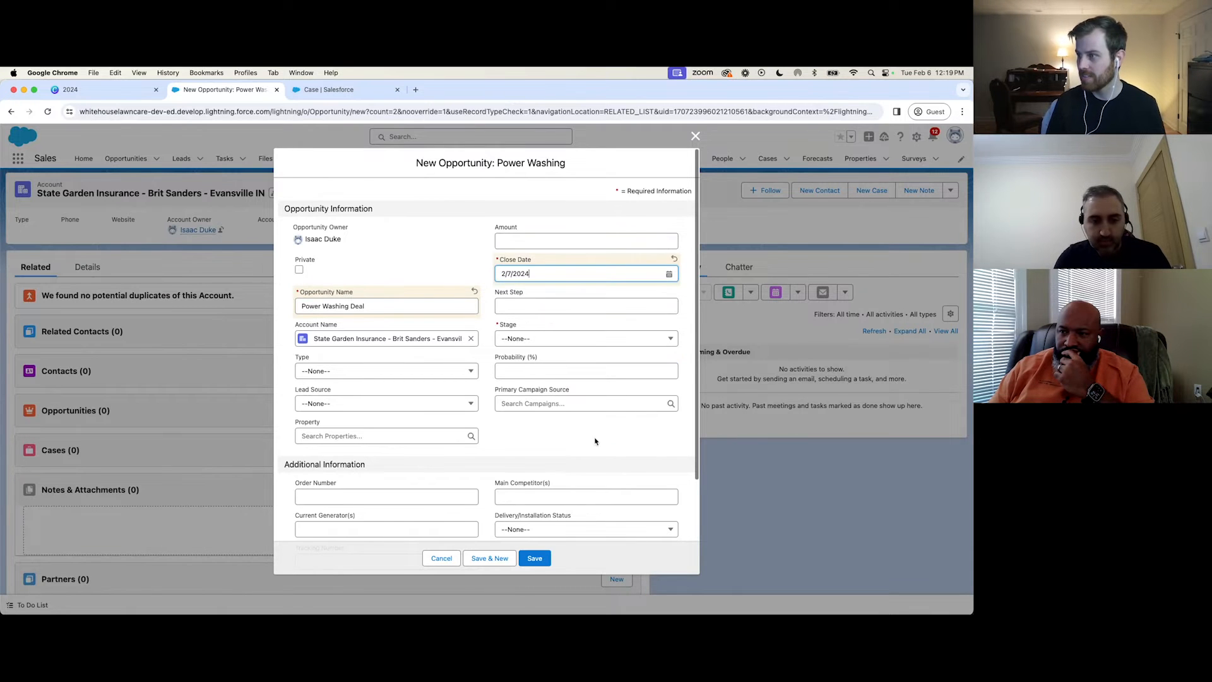
left_click(541, 559)
left_click(539, 338)
left_click(547, 376)
left_click(544, 559)
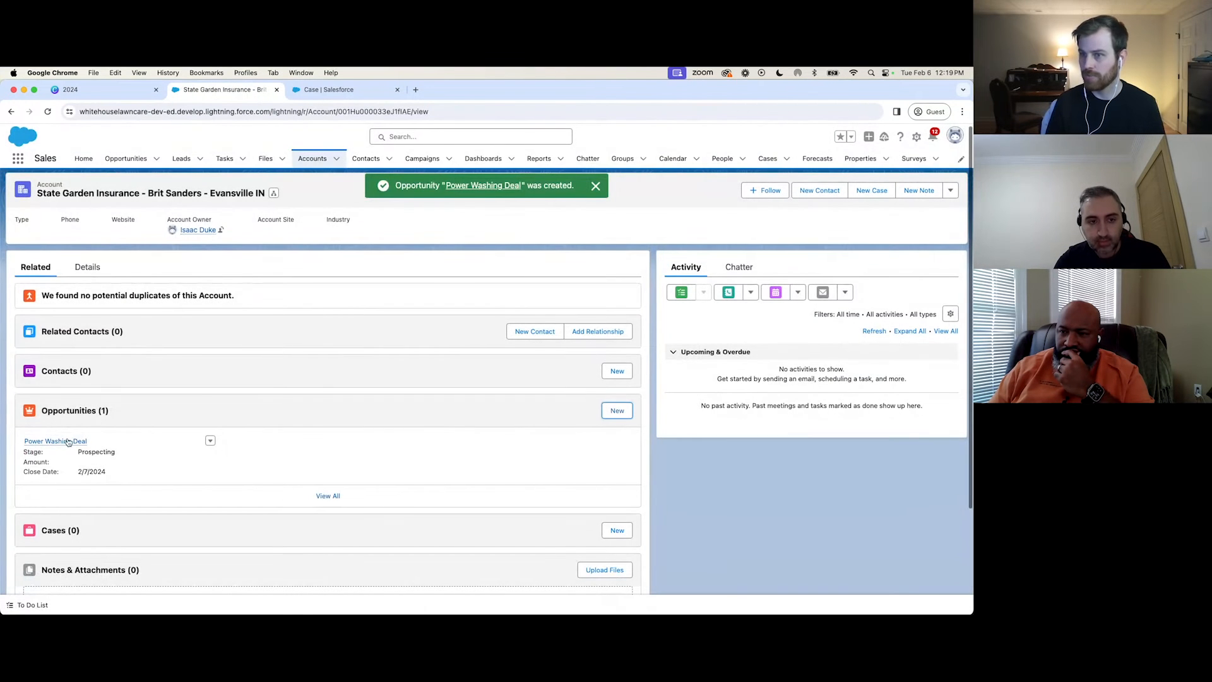
Open the Power Washing Deal opportunity and reload it to examine its stage path, then switch to the Canva presentation.
left_click(68, 441)
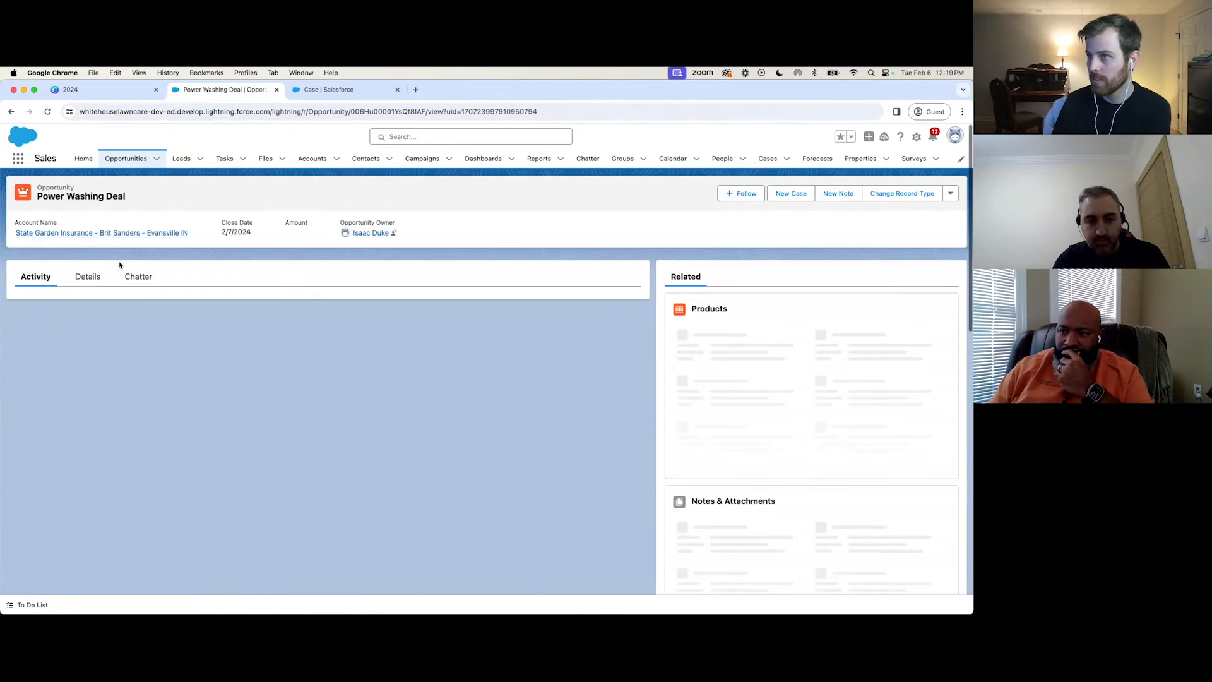
left_click(48, 111)
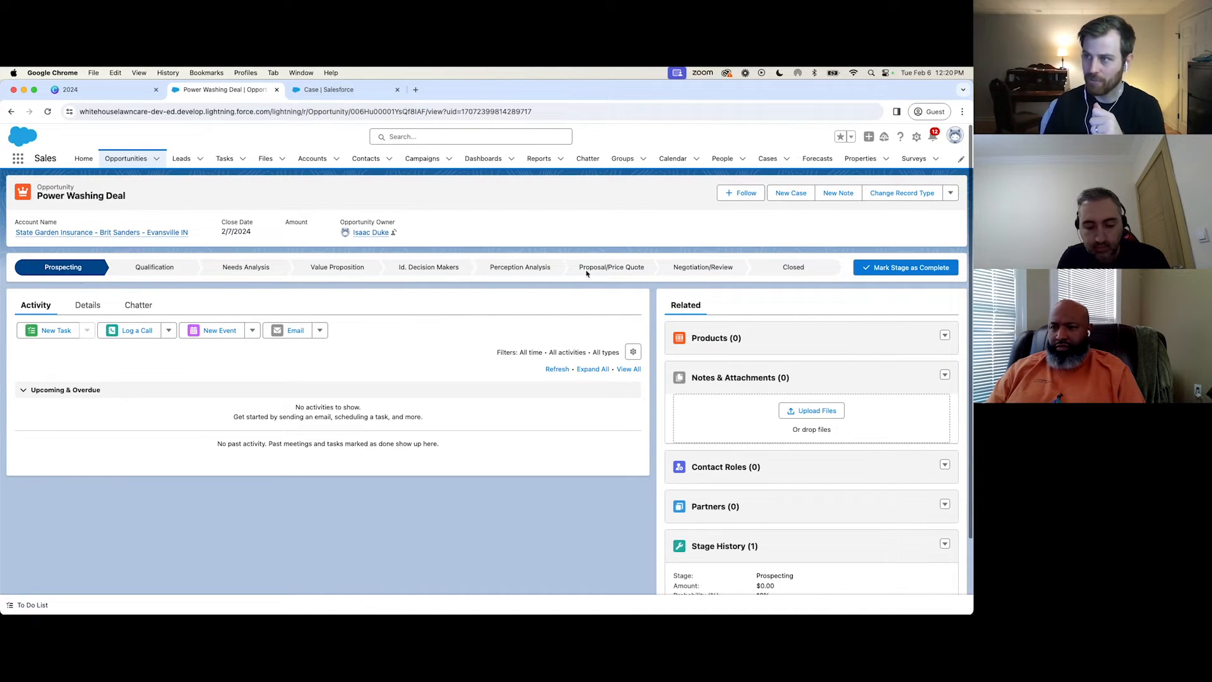
left_click(94, 89)
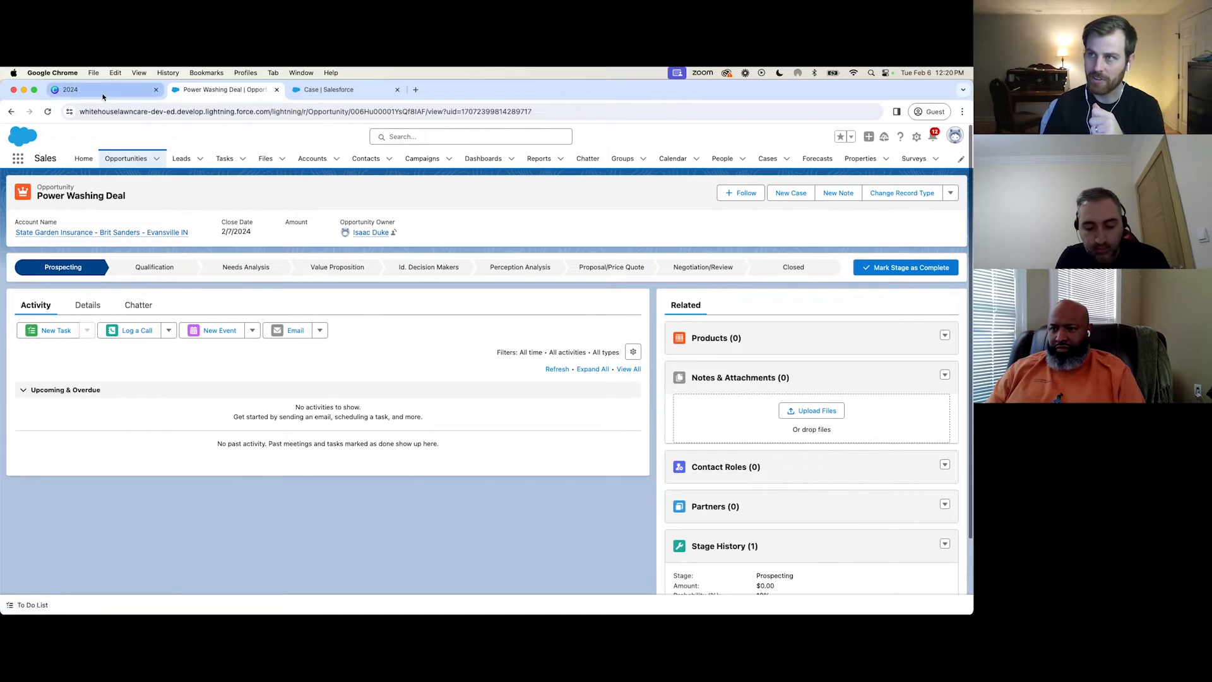
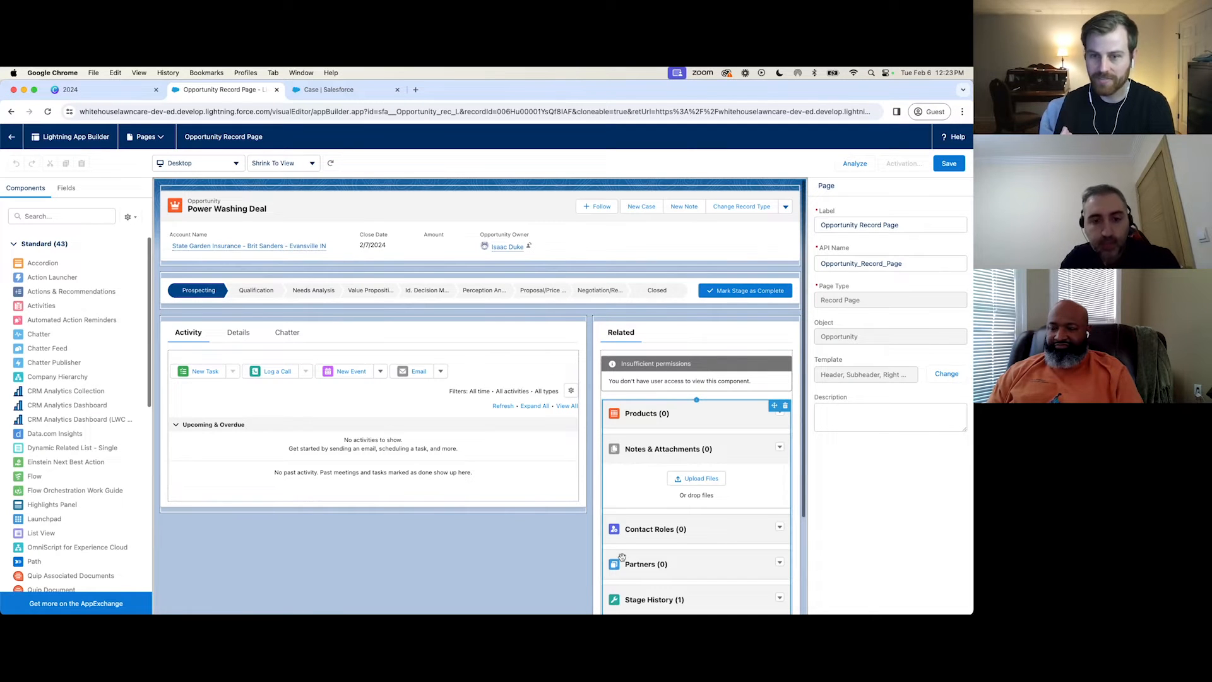
Select the Activities component on the Opportunity record page to view its settings.
left_click(230, 352)
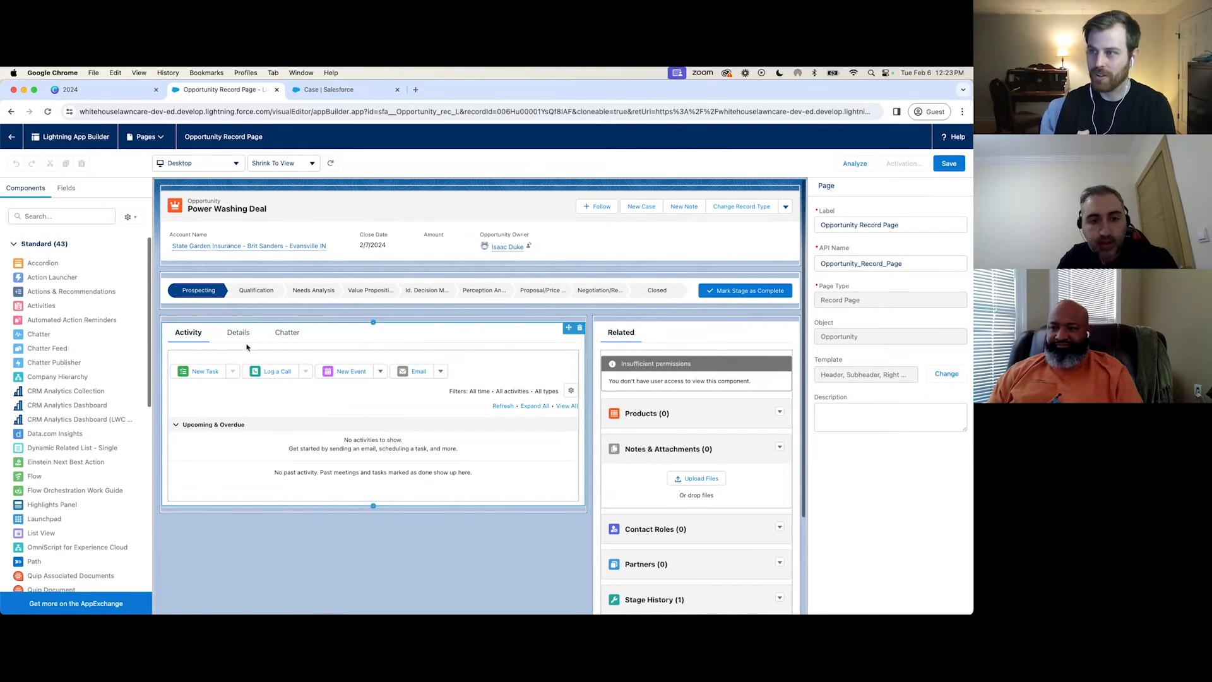
left_click(216, 287)
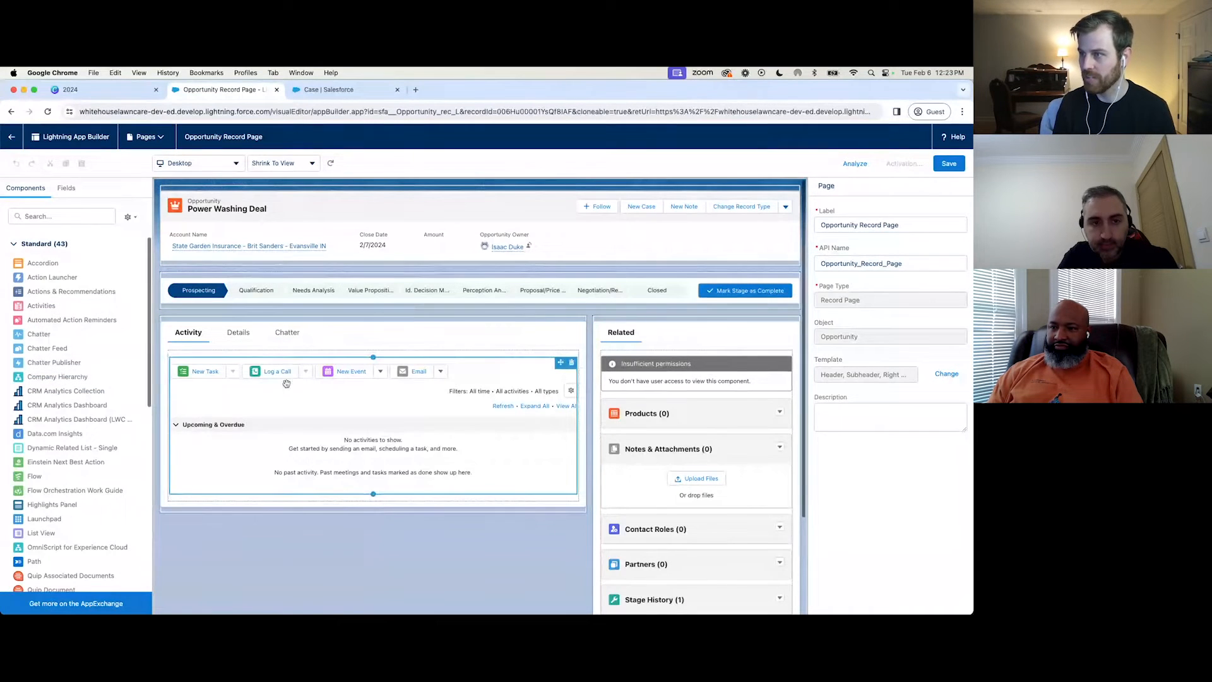
left_click_drag(313, 381, 350, 379)
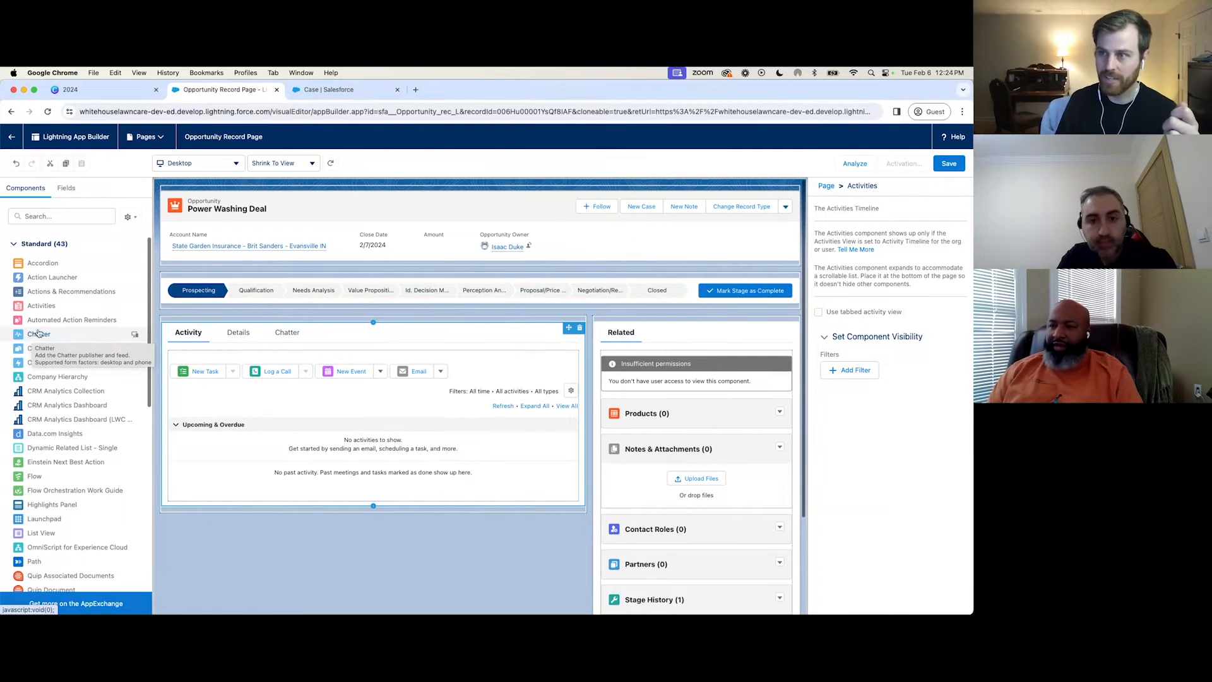
Try placing a Chatter component in the Related tab and remove it from the page.
left_click_drag(37, 336, 658, 352)
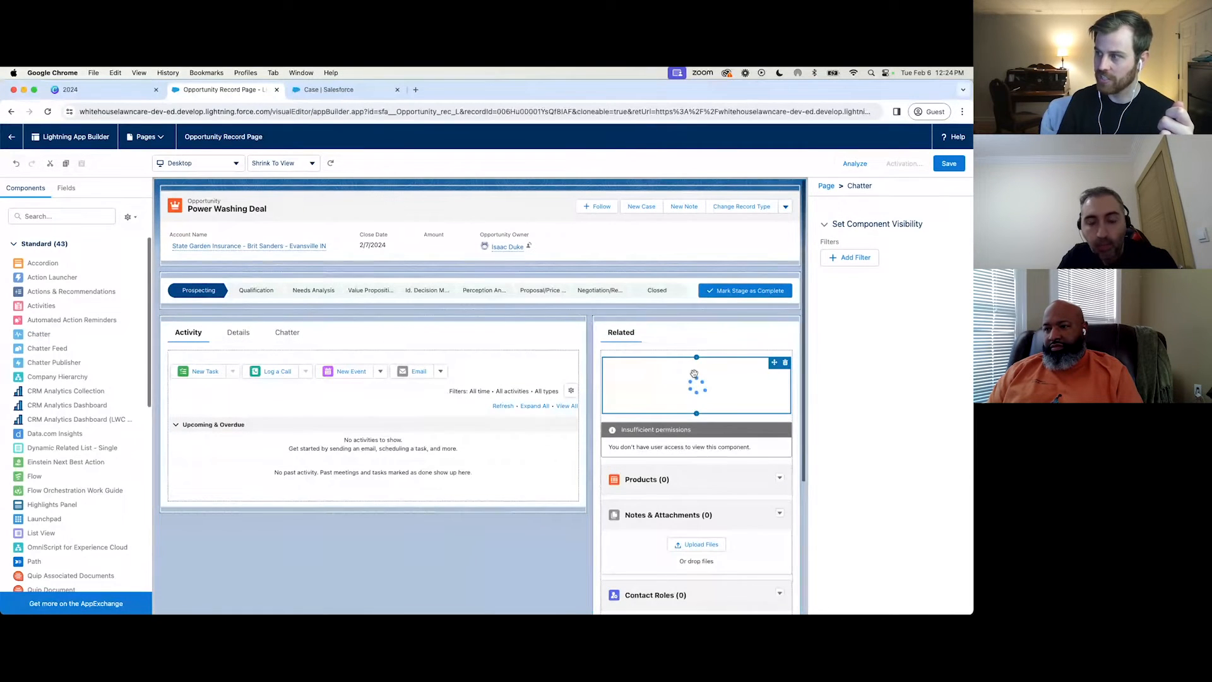
left_click(785, 363)
Add a Flow component above the Related tab set and set its flow to Book Appointment from Invitation.
scroll(64, 417, "down", 2)
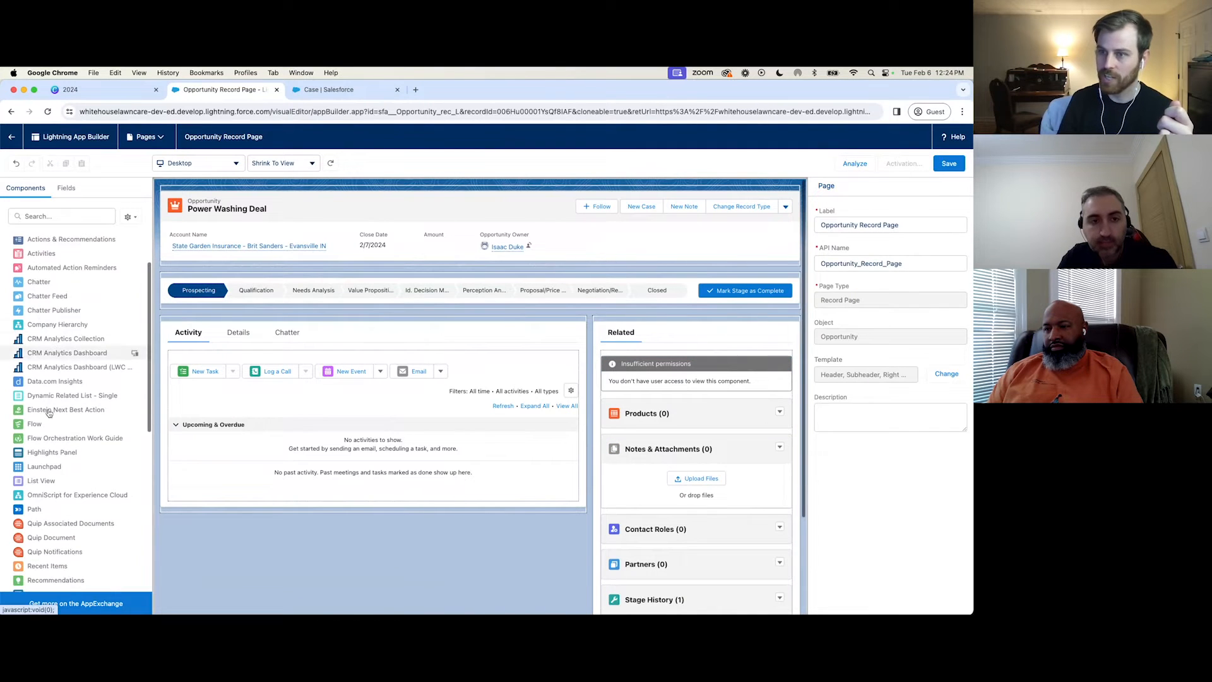
left_click_drag(119, 422, 664, 323)
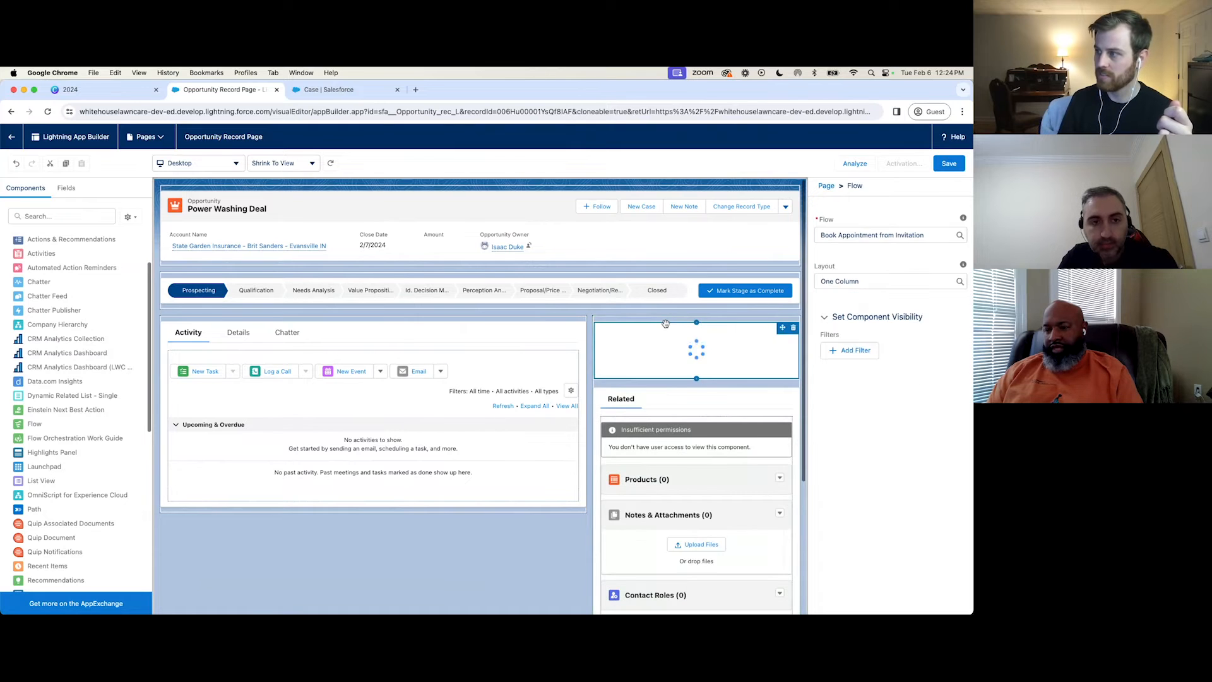
left_click(884, 270)
scroll(887, 386, "down", 4)
scroll(893, 383, "up", 4)
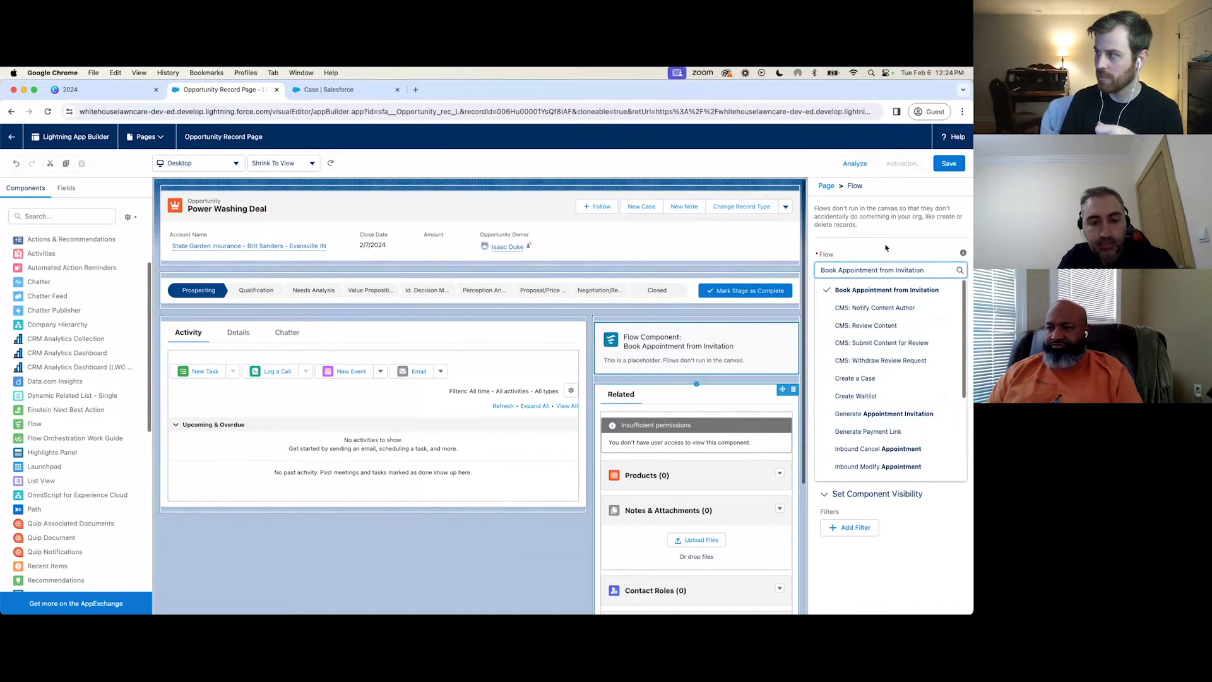
left_click(883, 297)
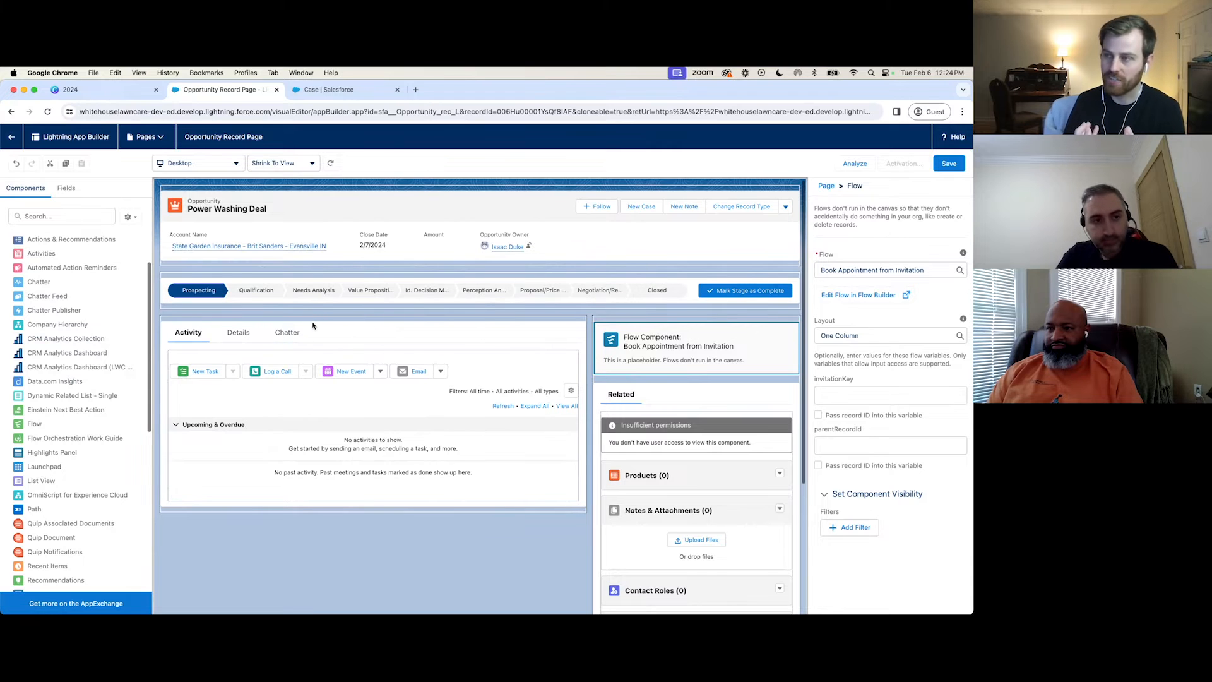
Preview the Details and Chatter tabs on the page, and remove the Flow component above the Related tab set.
left_click(212, 338)
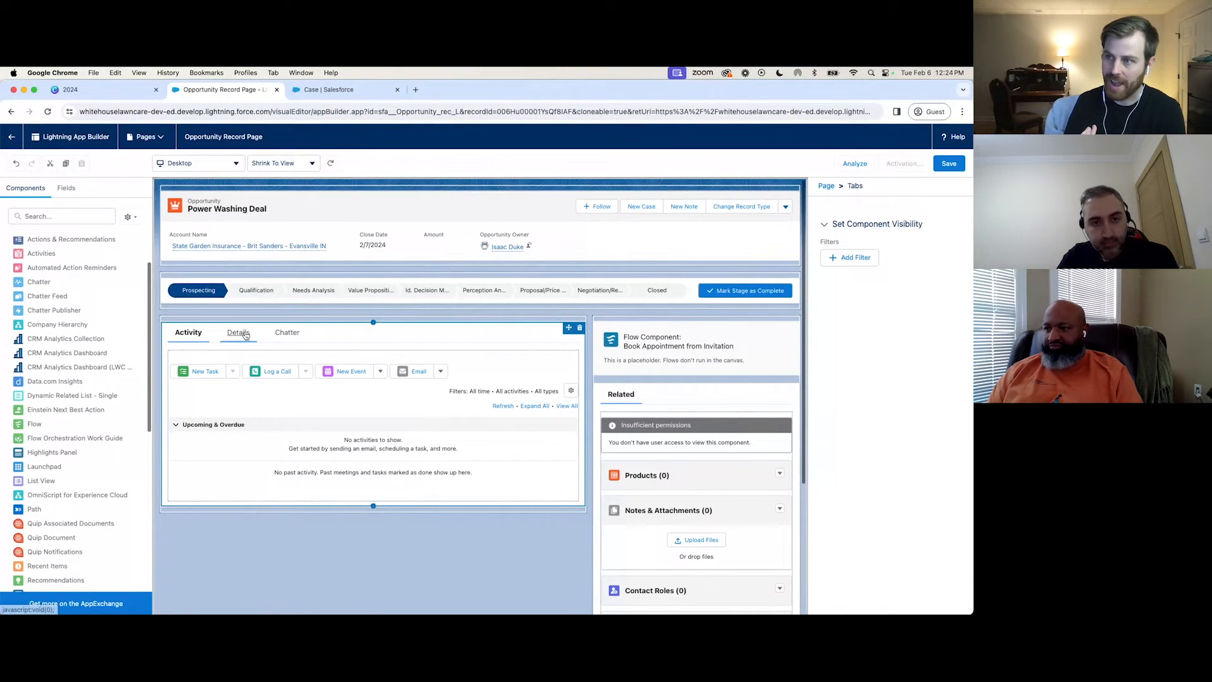
left_click(238, 333)
left_click(284, 334)
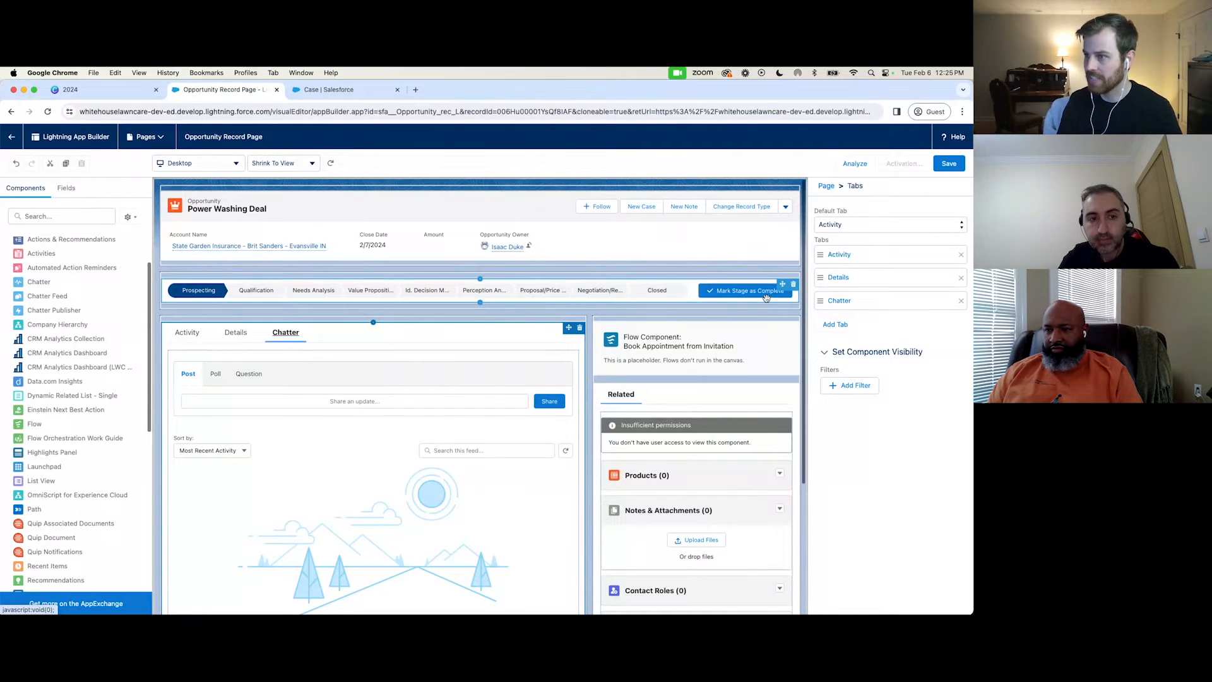
left_click(794, 328)
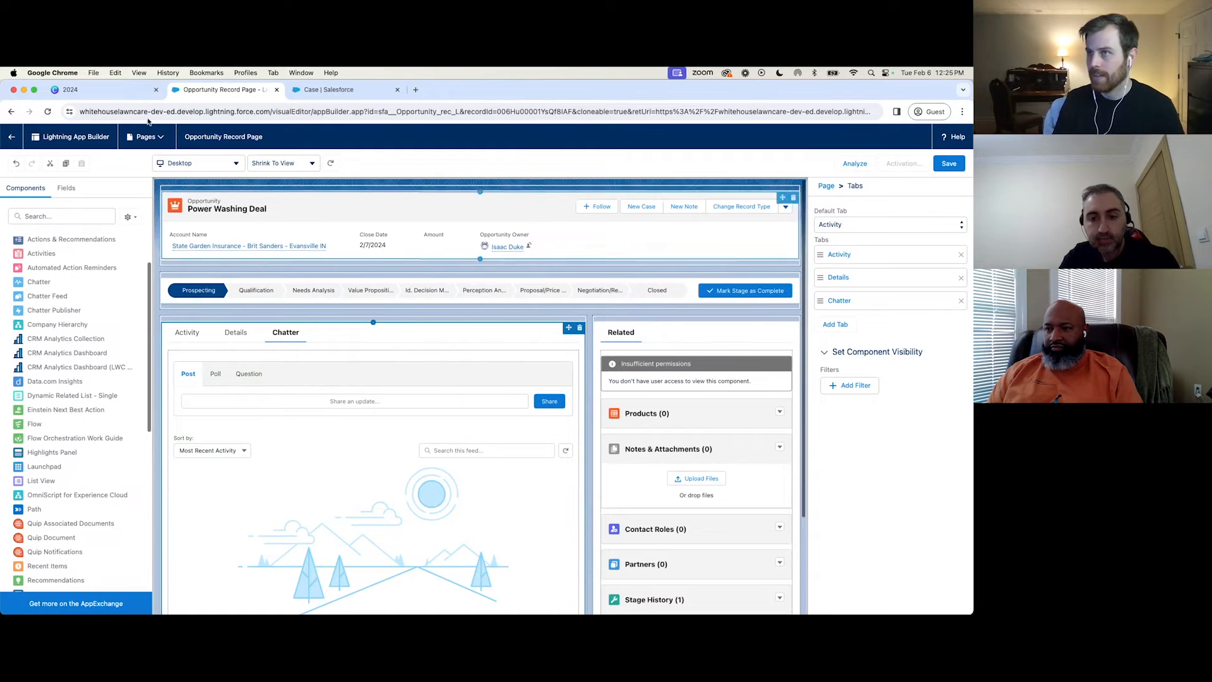
Switch to the Canva slide on layouts and record pages, return to Lightning App Builder and look through the available components.
left_click(101, 89)
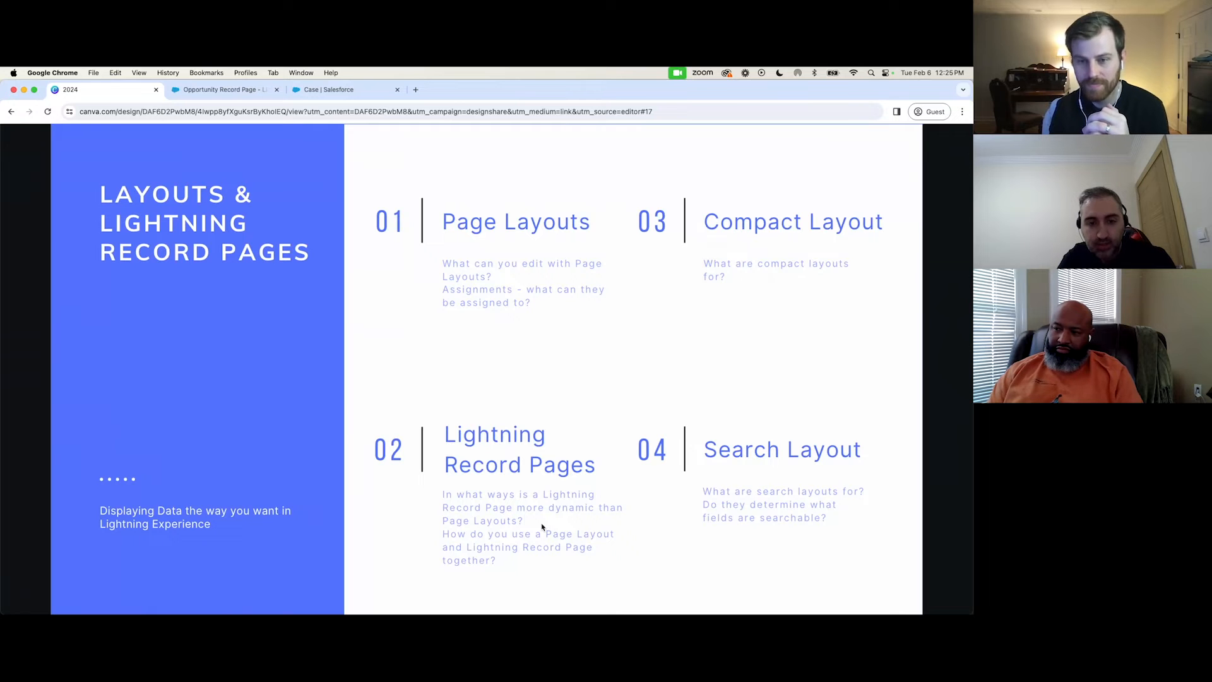
left_click(193, 90)
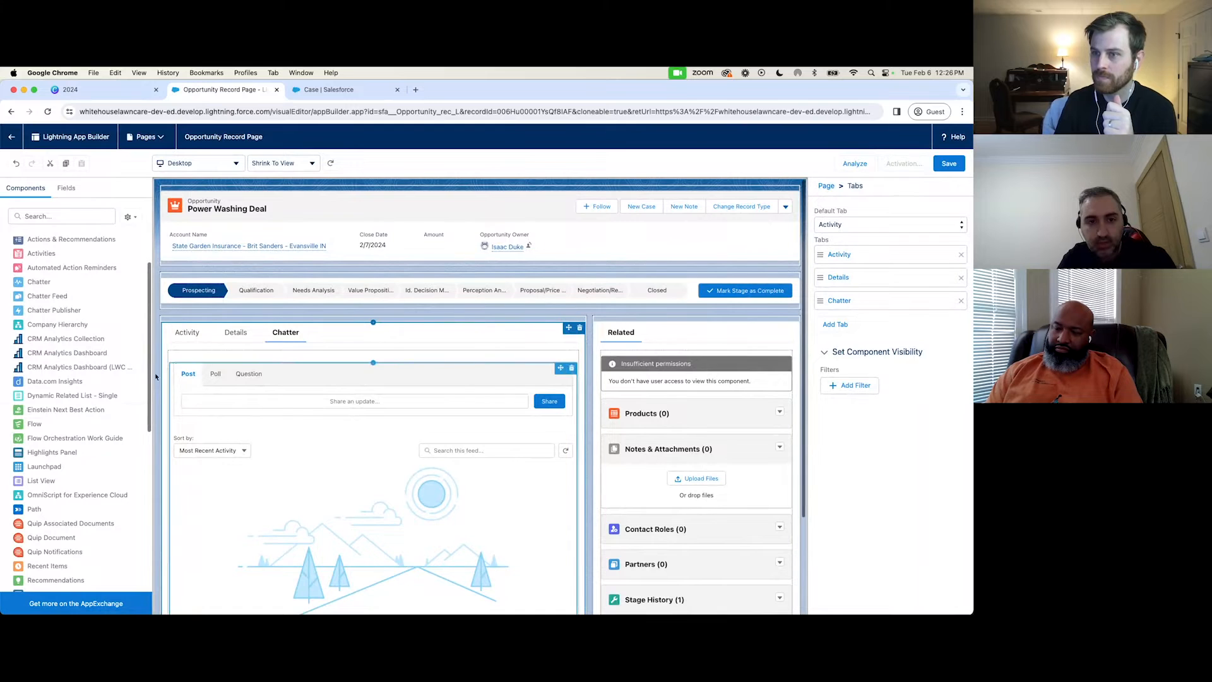
scroll(68, 471, "down", 4)
scroll(68, 470, "down", 5)
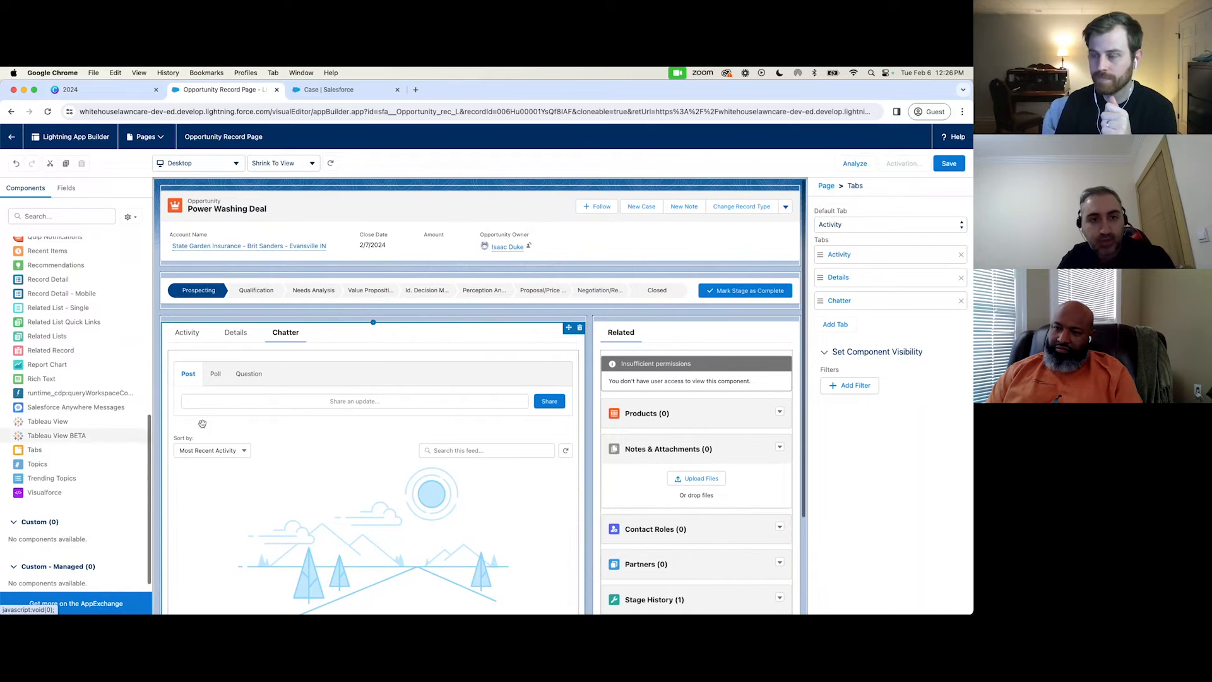
Preview the page's Details and Activity tabs and list the Opportunity fields available for the page.
left_click(236, 333)
left_click(186, 334)
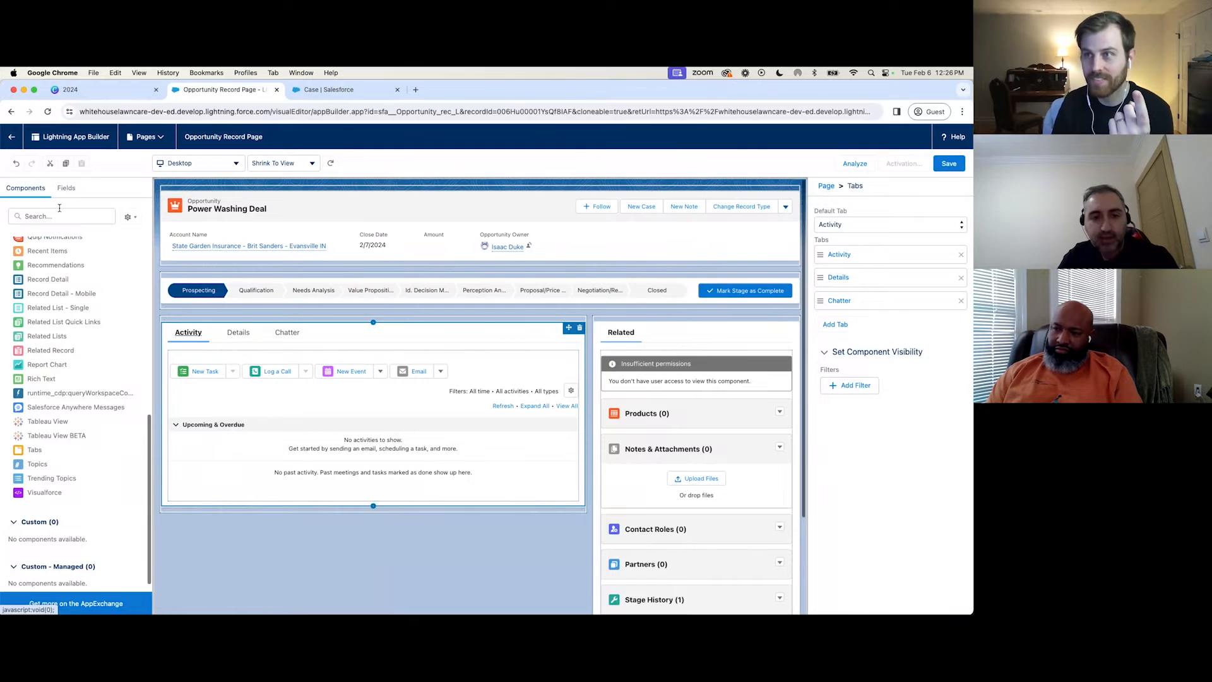
left_click(67, 188)
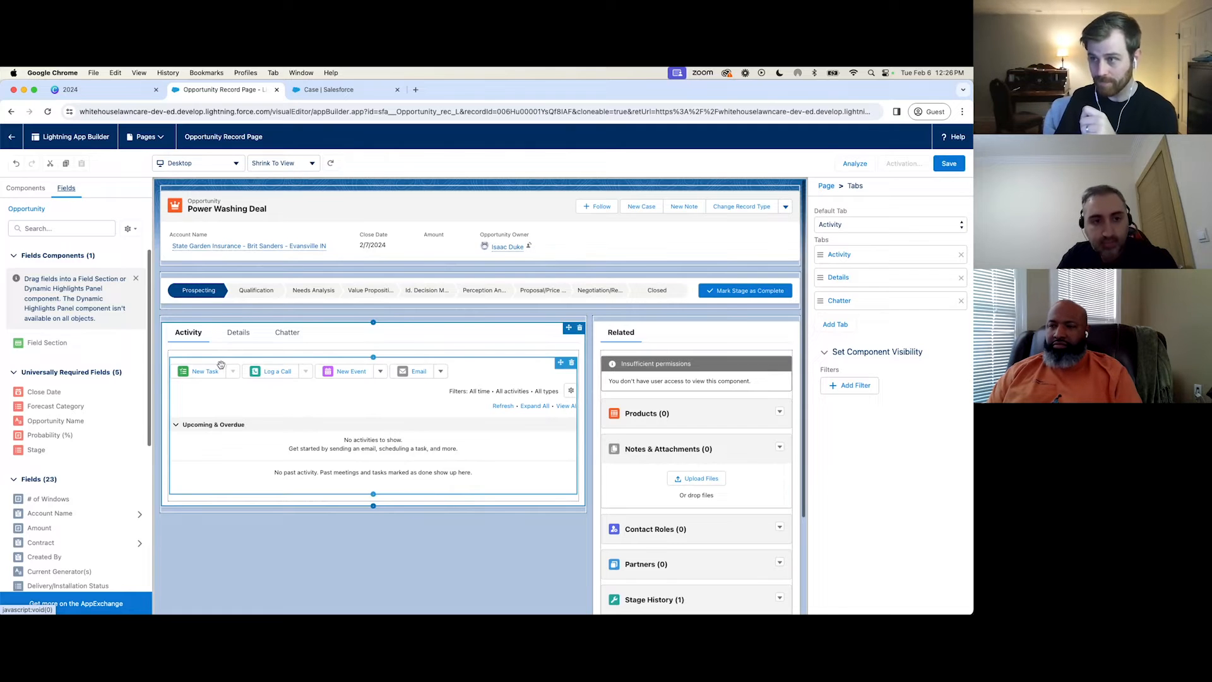
Review the Canva slide's layout questions, return to the Opportunity record page and show its Details tab.
left_click(120, 89)
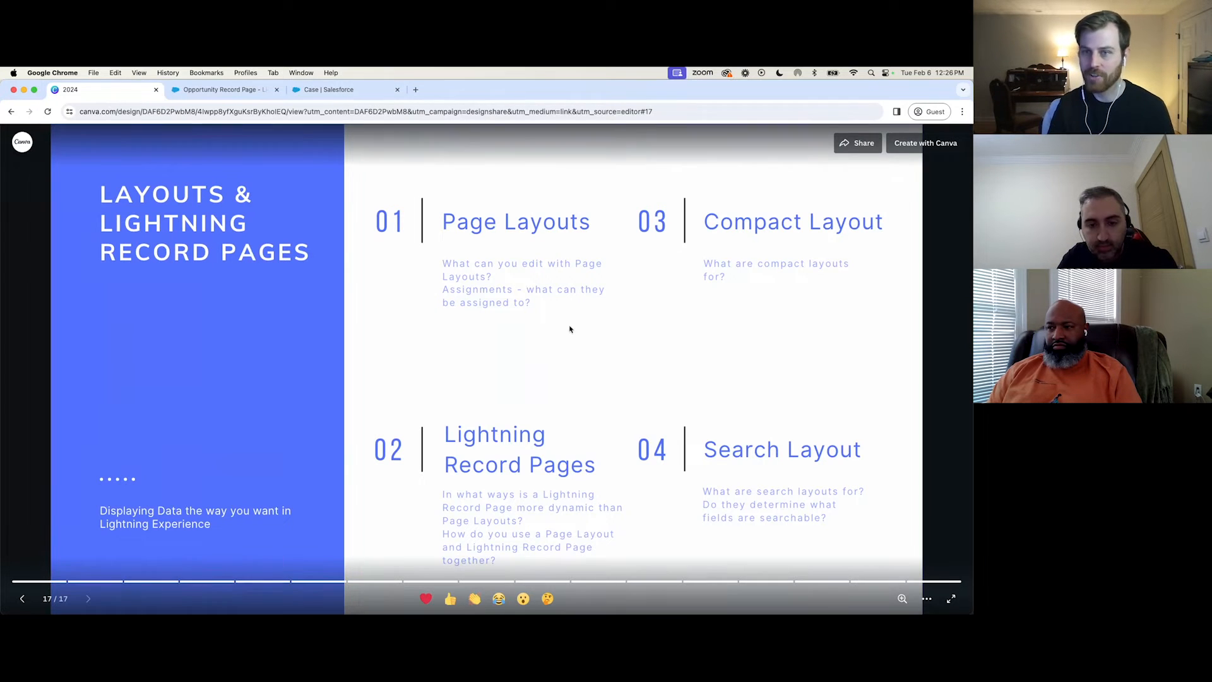
left_click(434, 416)
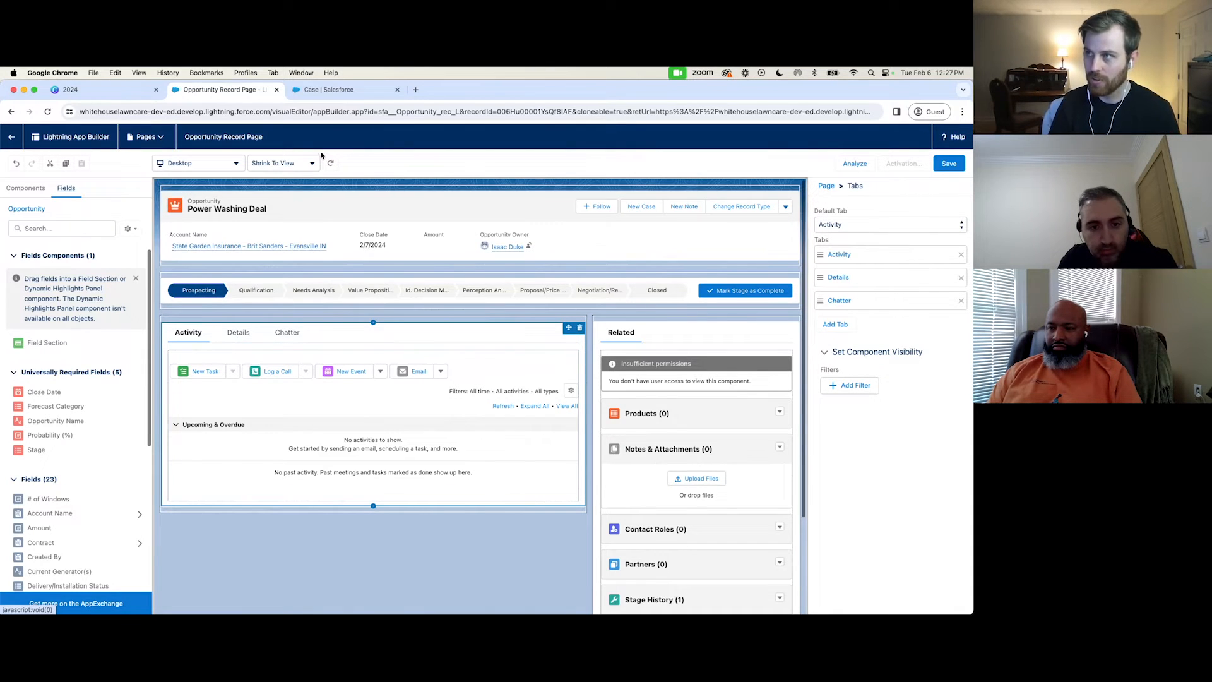
left_click(246, 336)
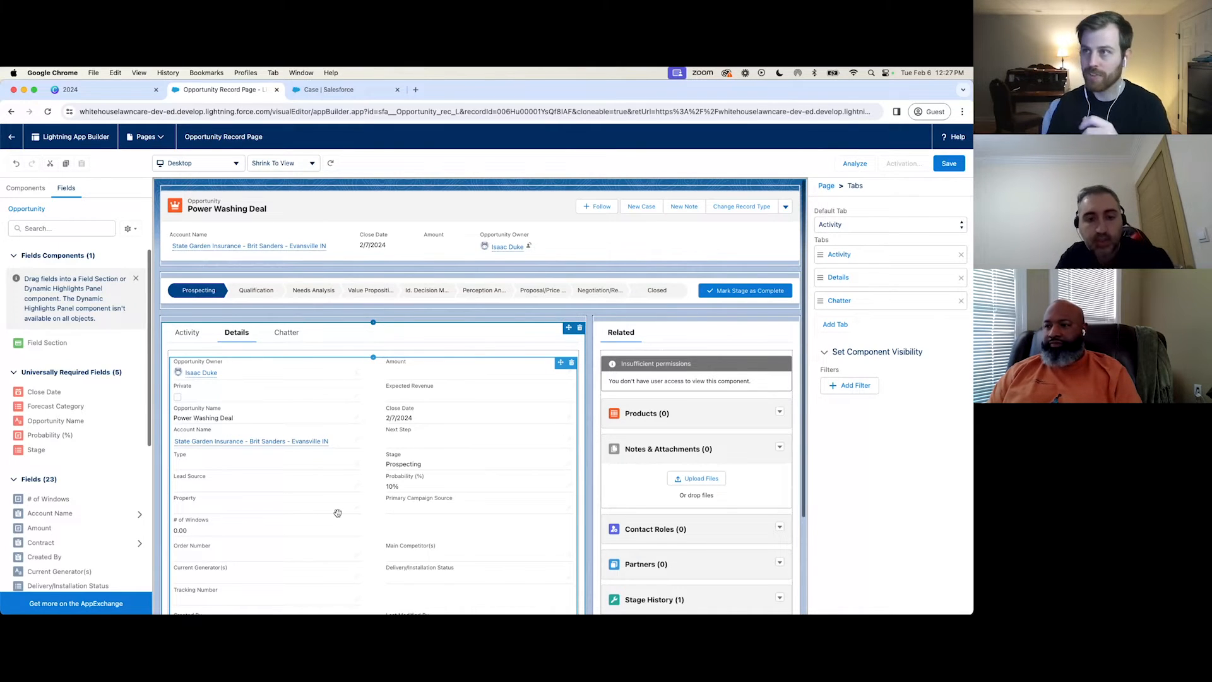
Open Case Layout from the Case object's page layouts in Salesforce Setup and examine its field sections.
left_click(328, 89)
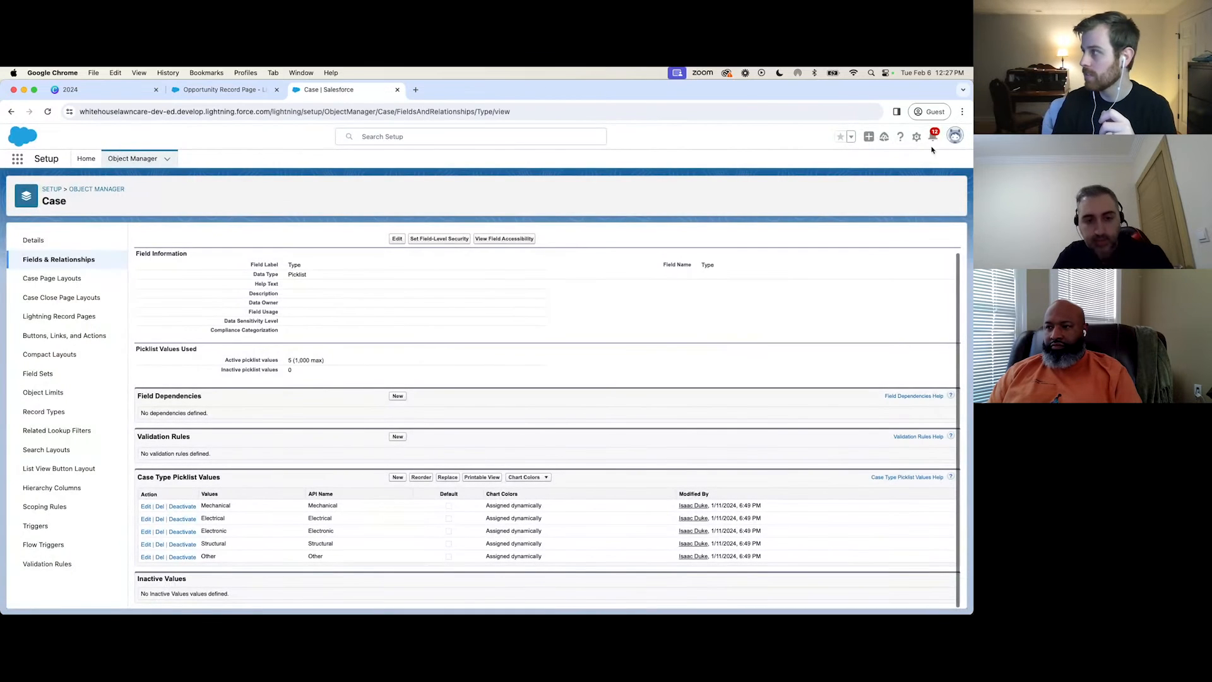
left_click(69, 281)
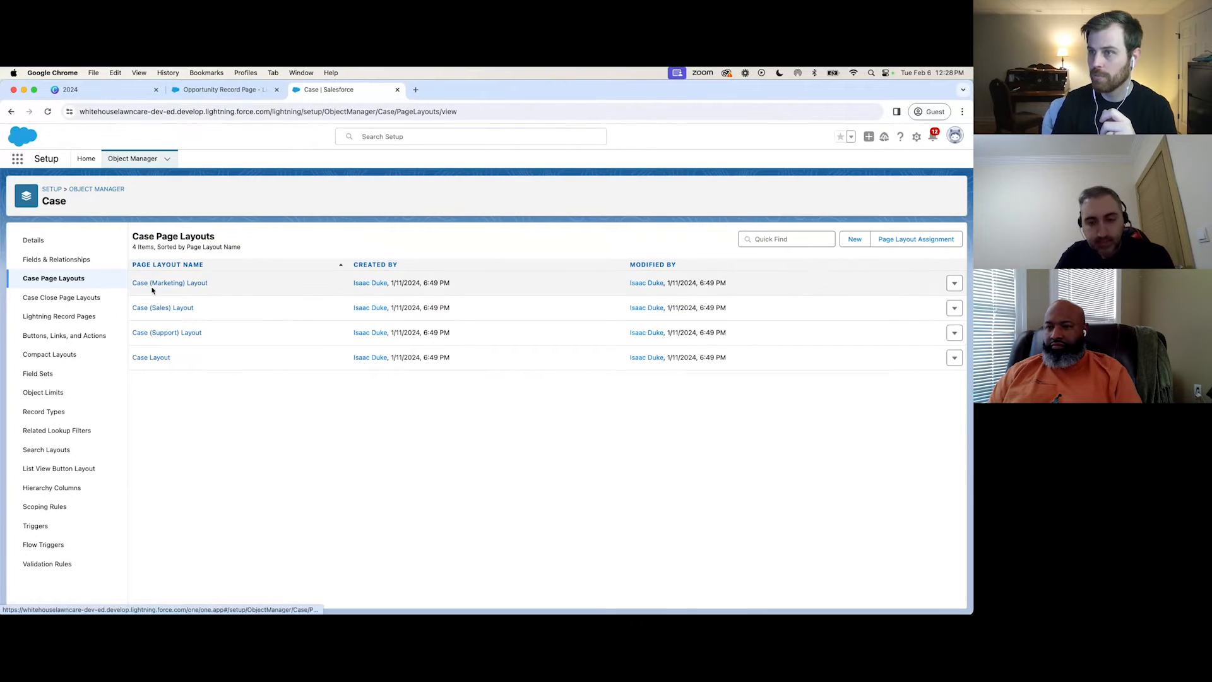
left_click(154, 358)
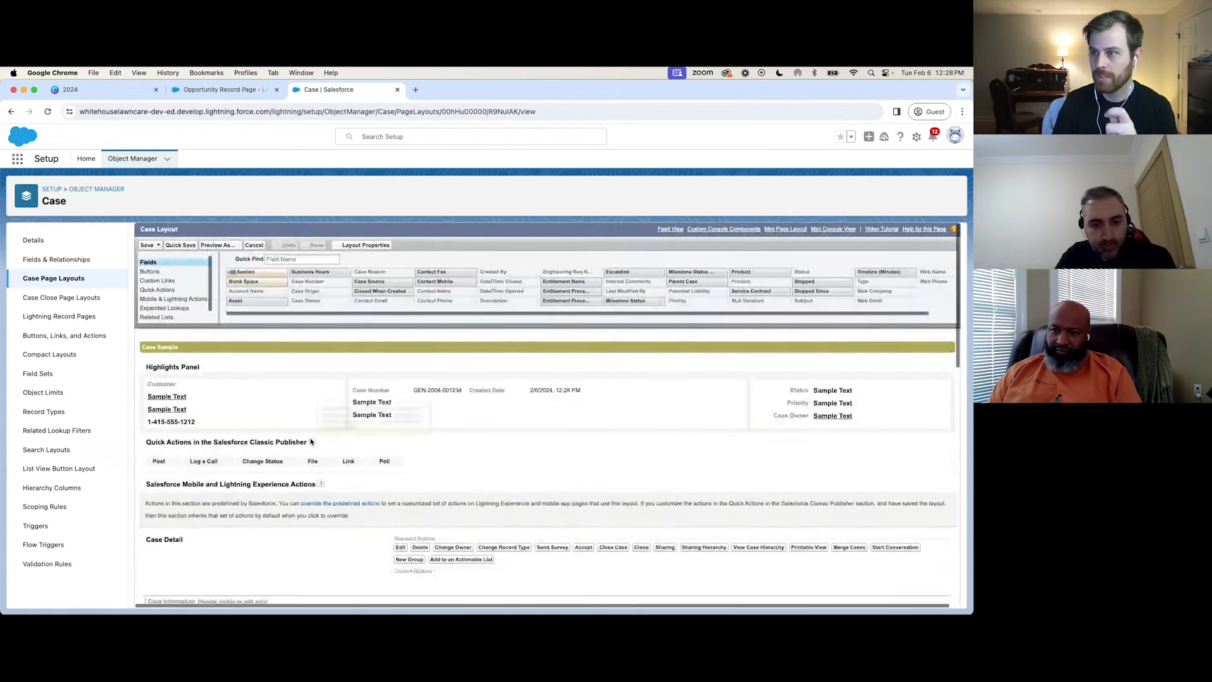
scroll(313, 436, "down", 1)
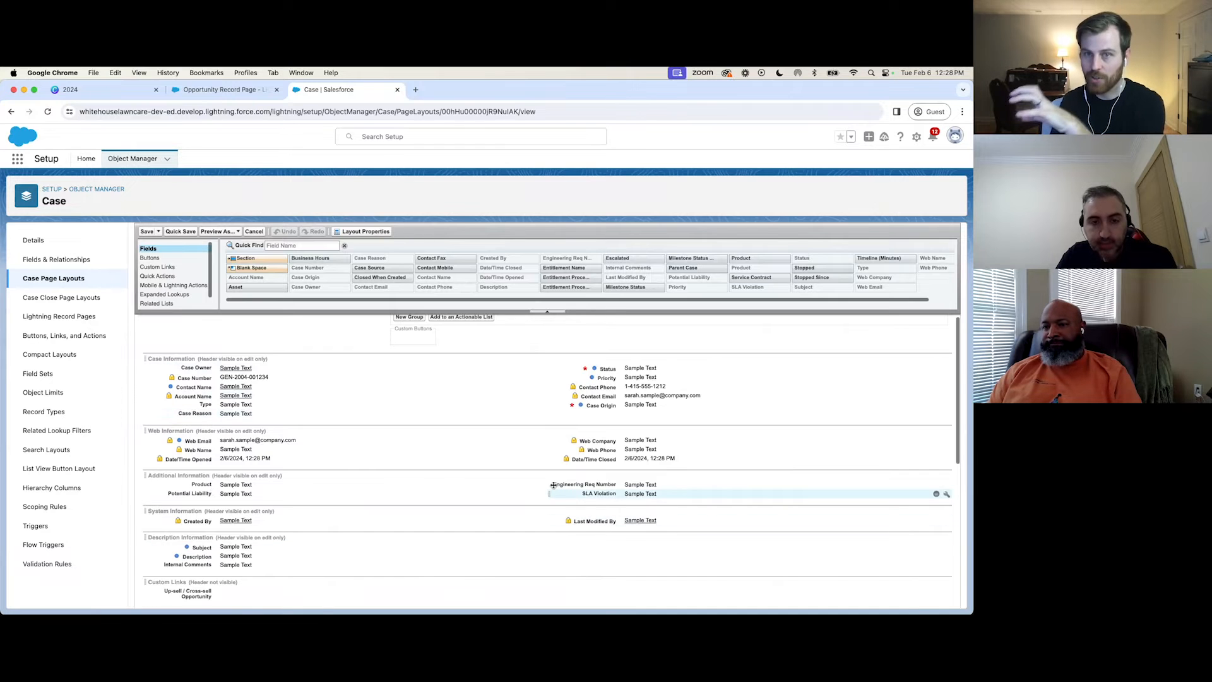
Return to the Opportunity Record Page in Lightning App Builder and examine the fields in its Details tab.
left_click(207, 90)
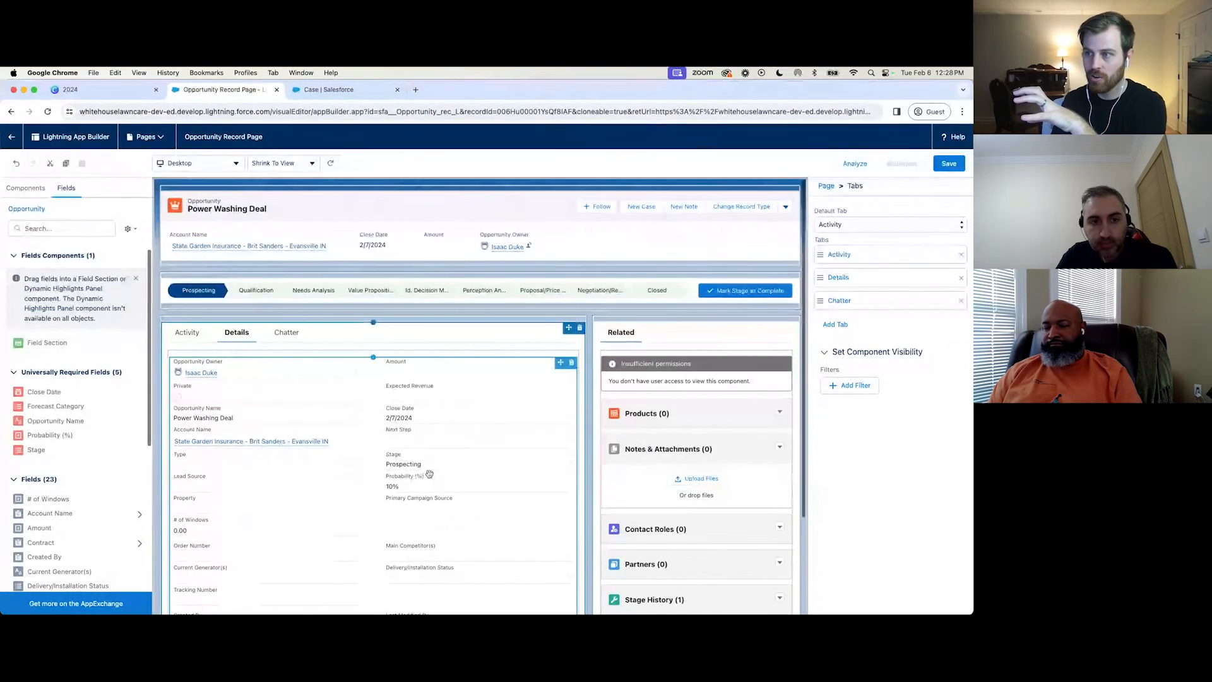
scroll(317, 416, "down", 2)
scroll(358, 405, "down", 1)
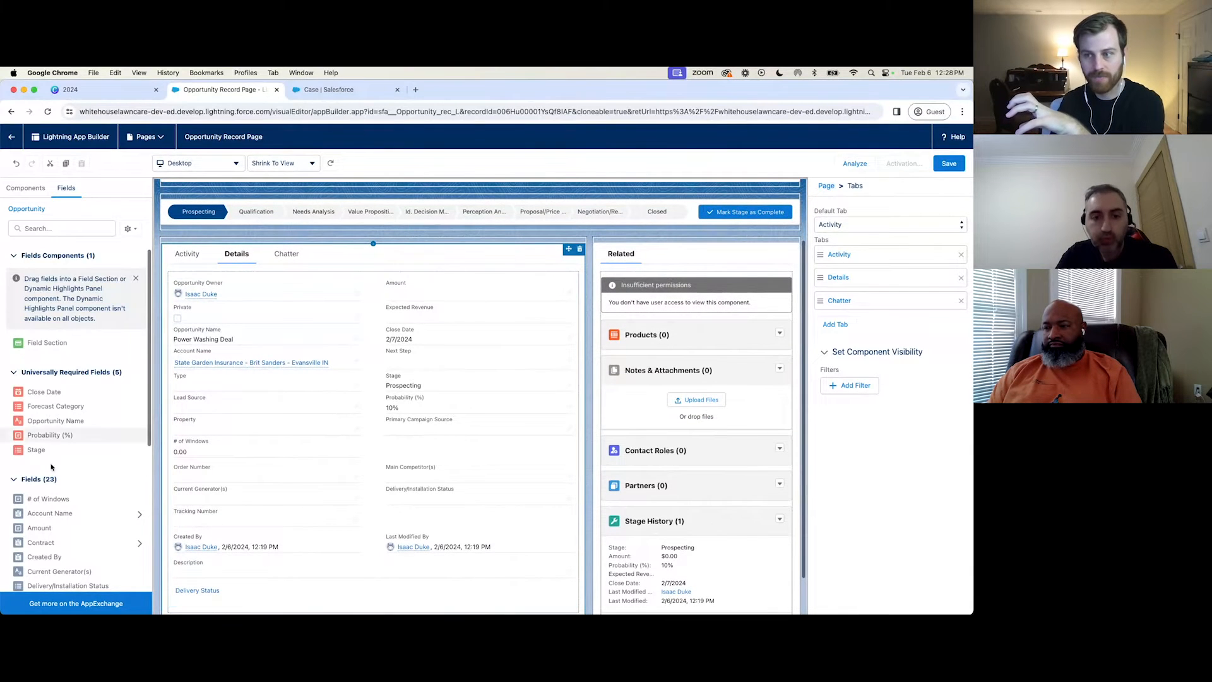
scroll(76, 435, "down", 3)
Look through the standard component list for Record Detail and the related list components, and examine the page's related lists.
left_click(34, 193)
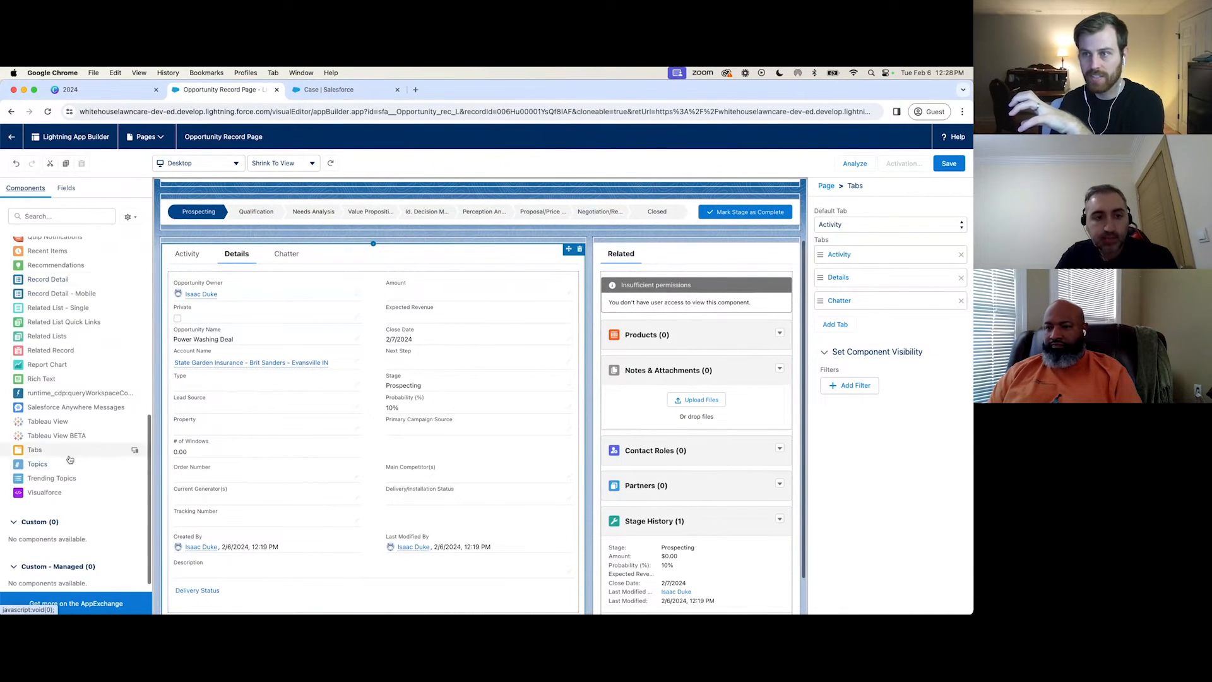
scroll(67, 461, "up", 10)
scroll(67, 461, "down", 1)
scroll(67, 461, "down", 1)
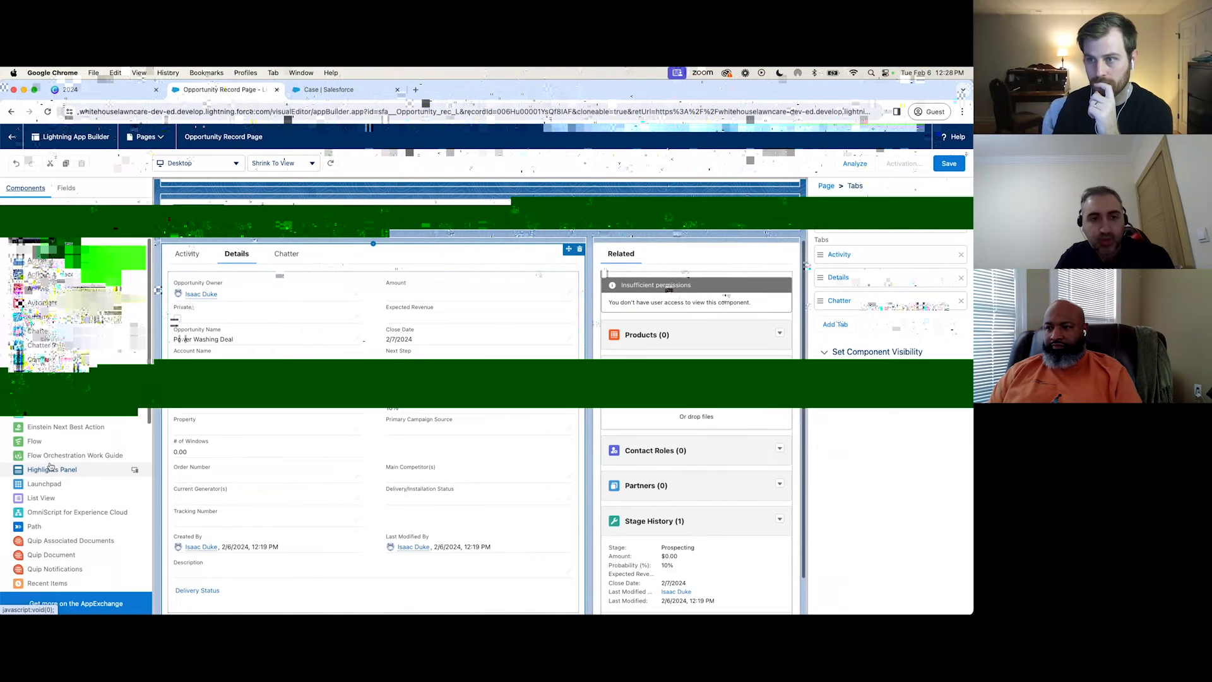
scroll(65, 400, "up", 1)
scroll(65, 400, "down", 3)
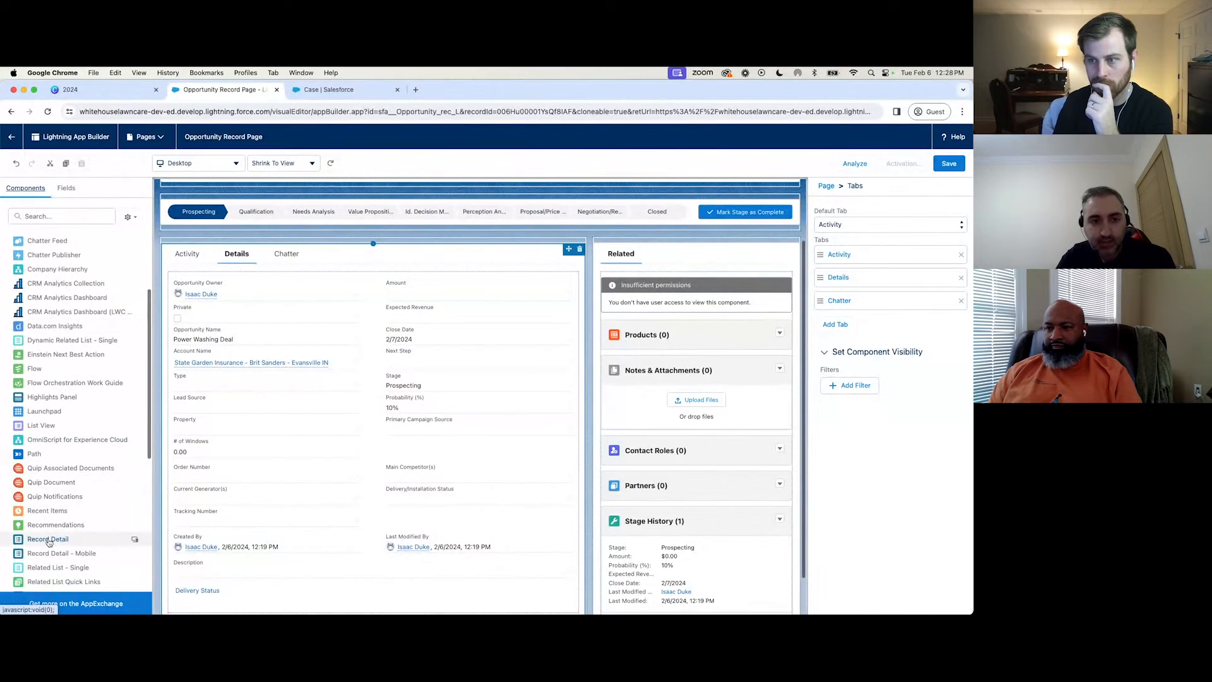
scroll(49, 541, "down", 1)
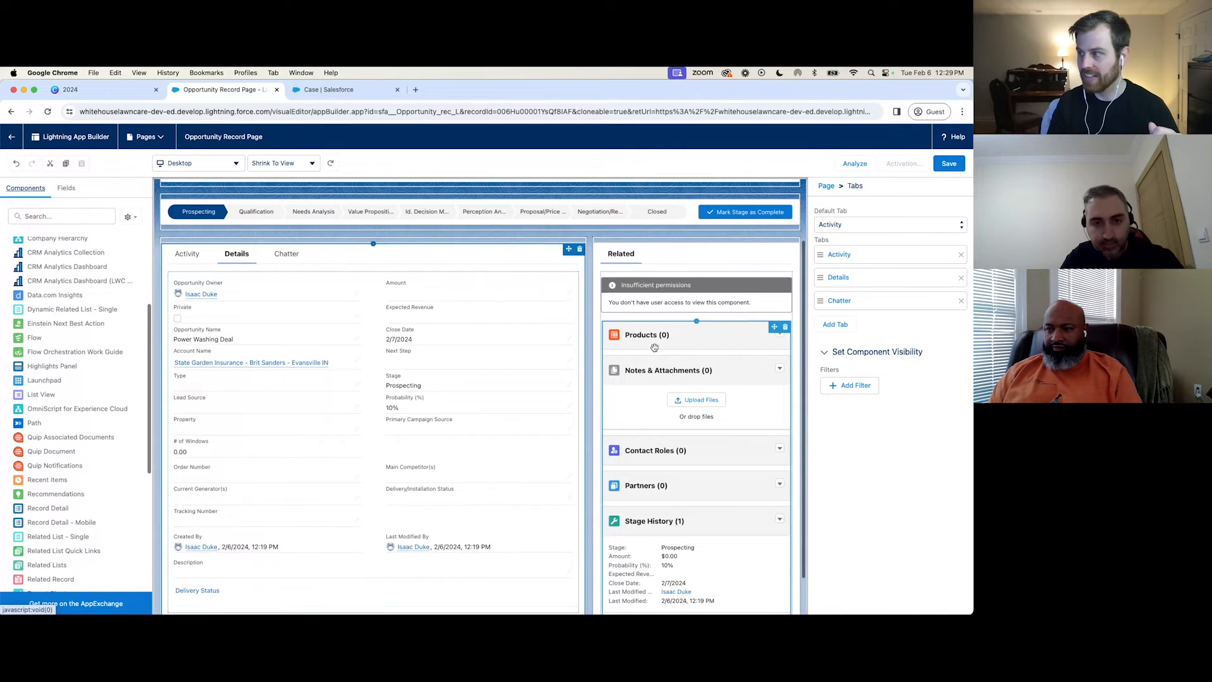
scroll(654, 346, "down", 2)
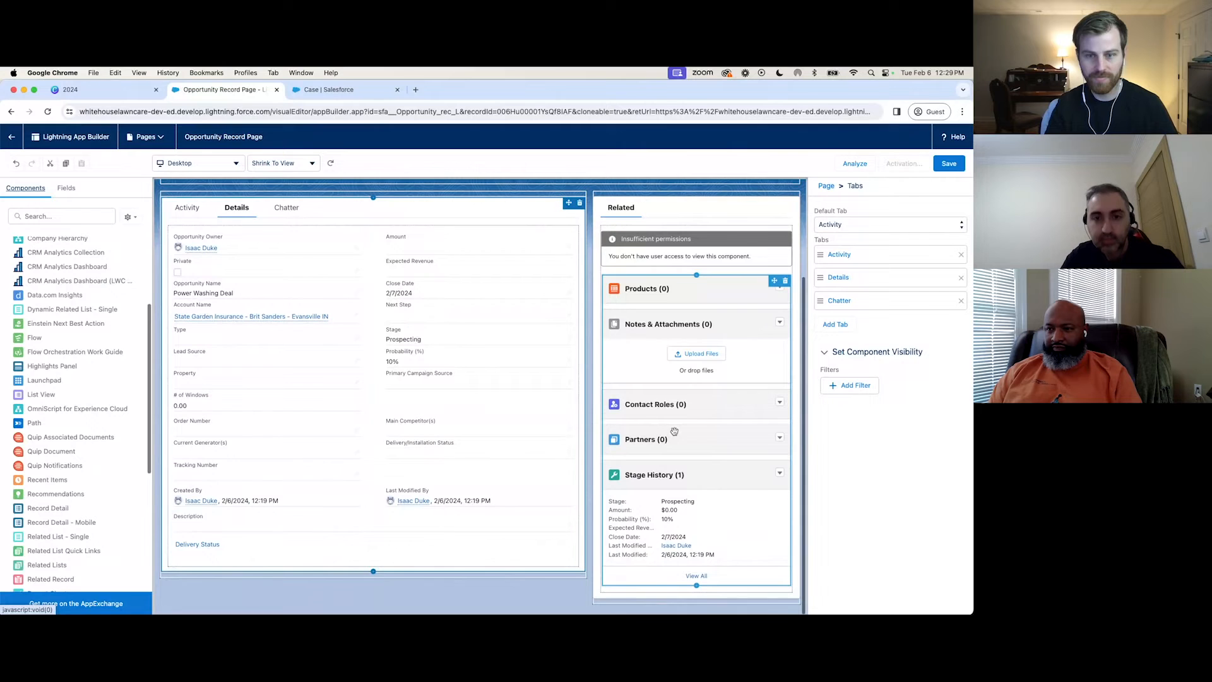
Switch back to Case Layout in Salesforce Setup and examine its related lists, including the Activity History columns.
left_click(318, 89)
scroll(387, 413, "down", 5)
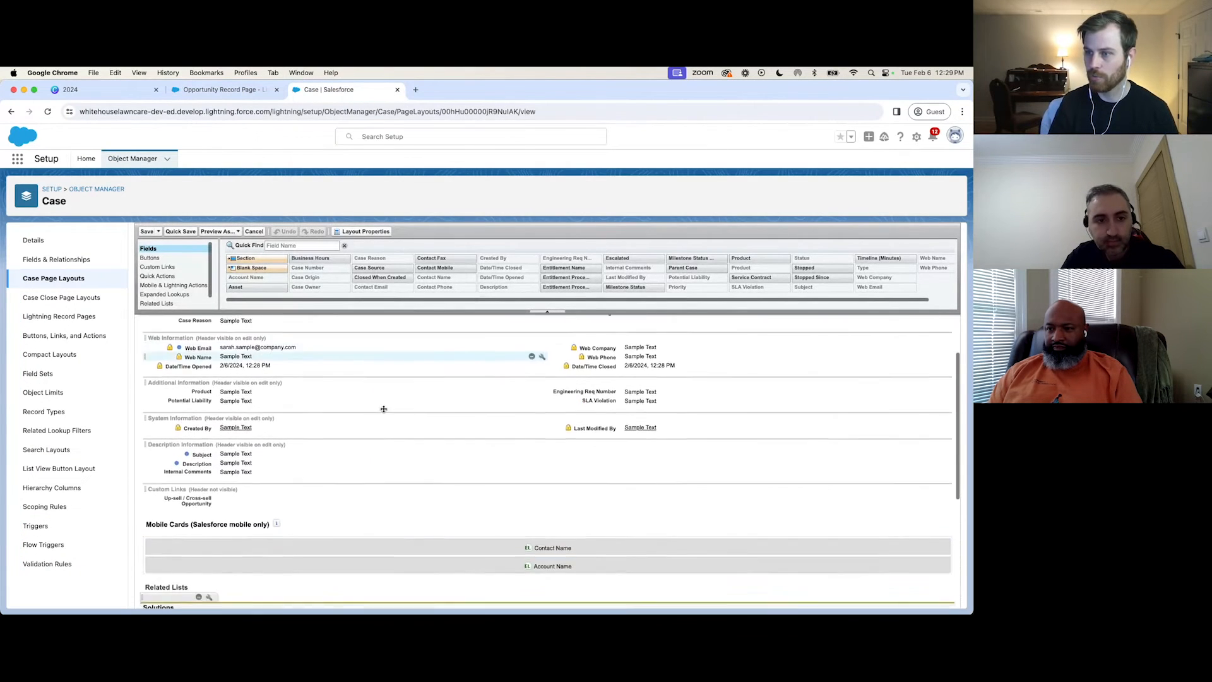
scroll(386, 416, "down", 4)
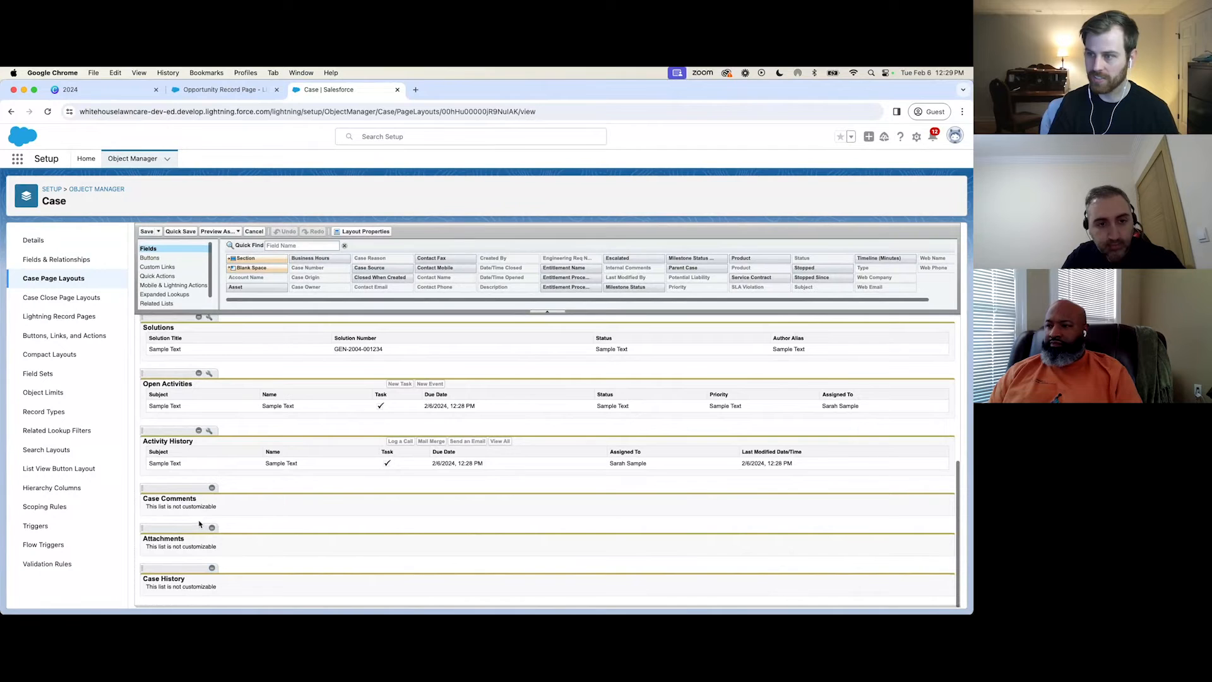
left_click_drag(151, 461, 732, 471)
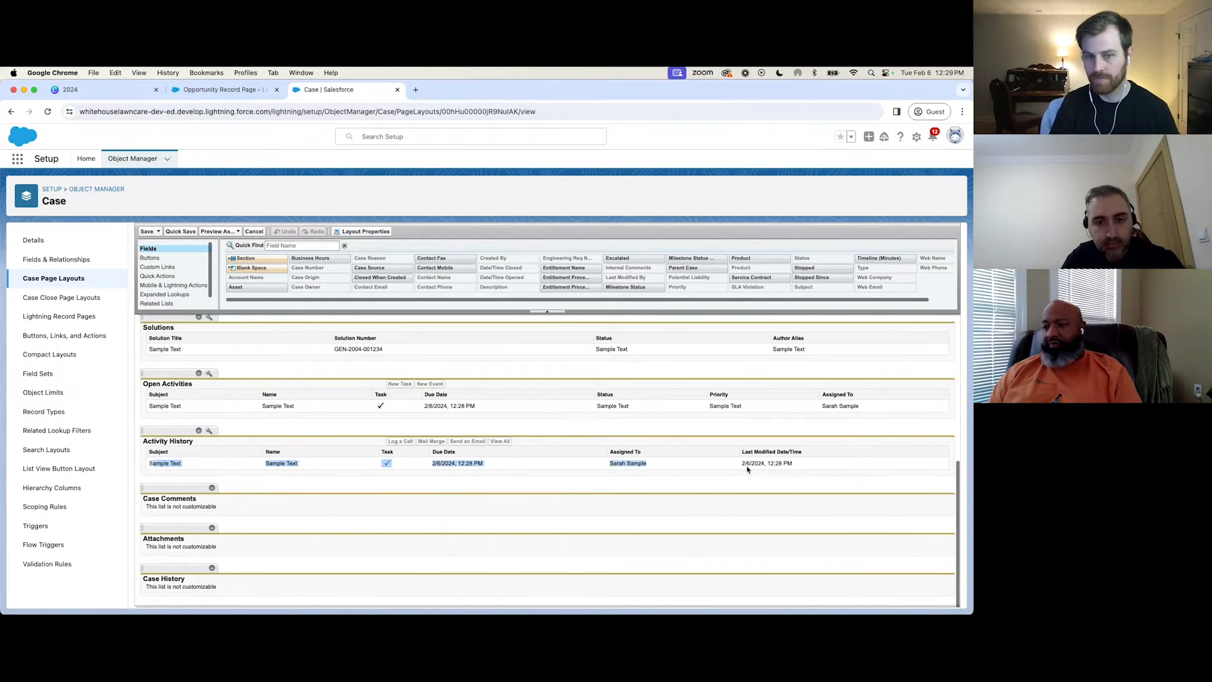
Return to the Opportunity Record Page and select the Related Lists component to view its settings.
left_click(219, 89)
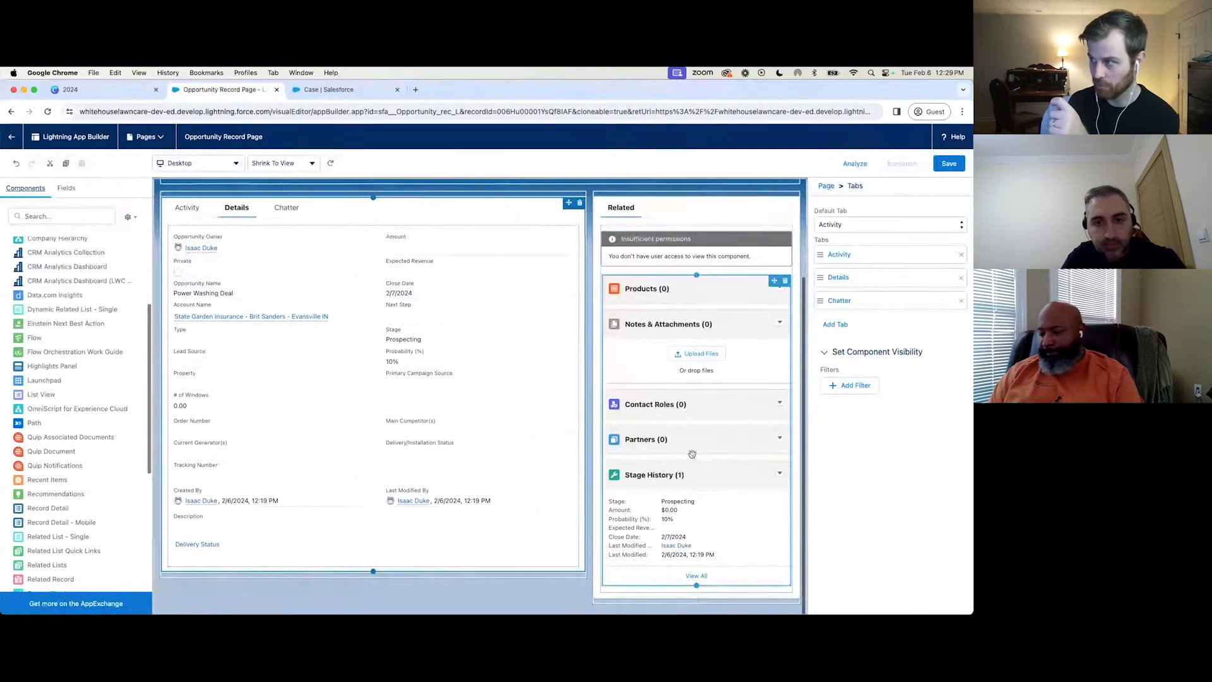
left_click(693, 342)
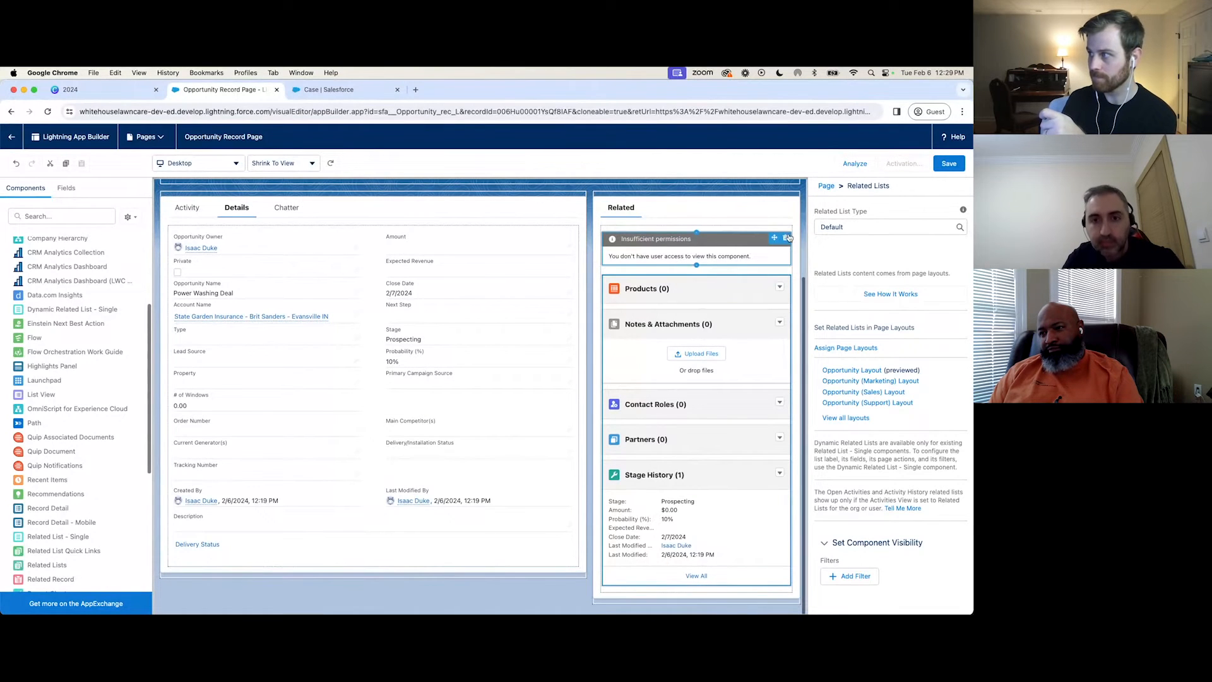
Remove the inaccessible component and Related Lists from the Related tab, and the Record Detail component from the Details tab.
left_click(793, 202)
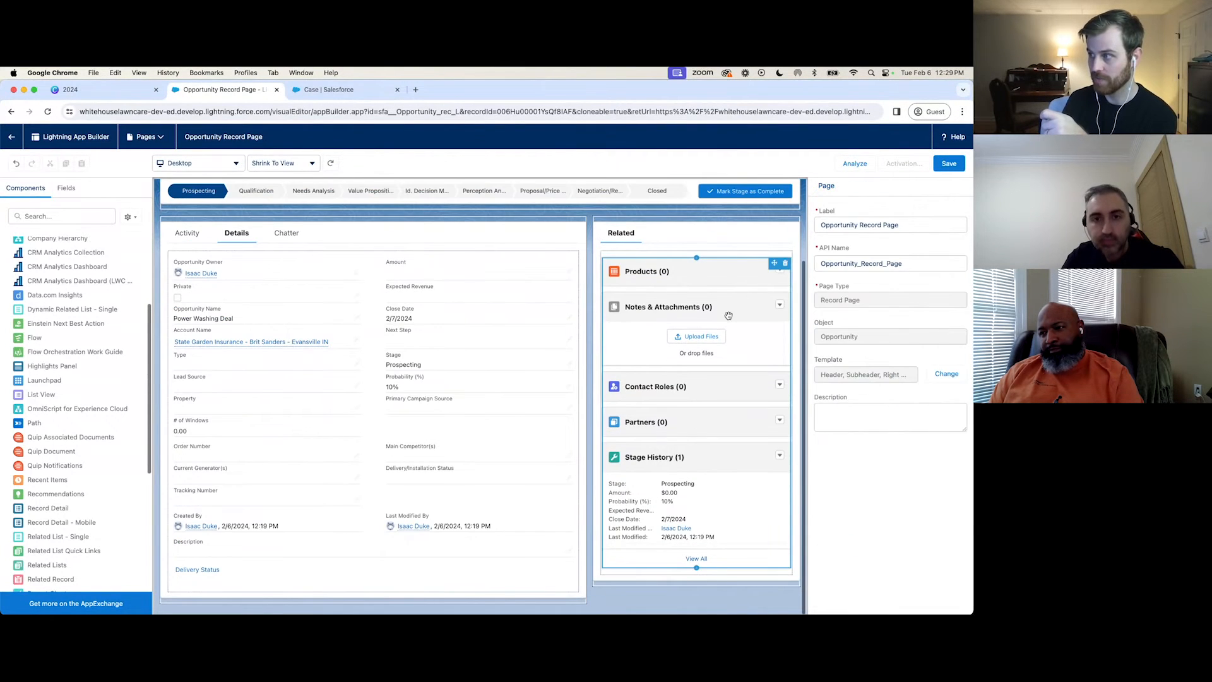
left_click(728, 315)
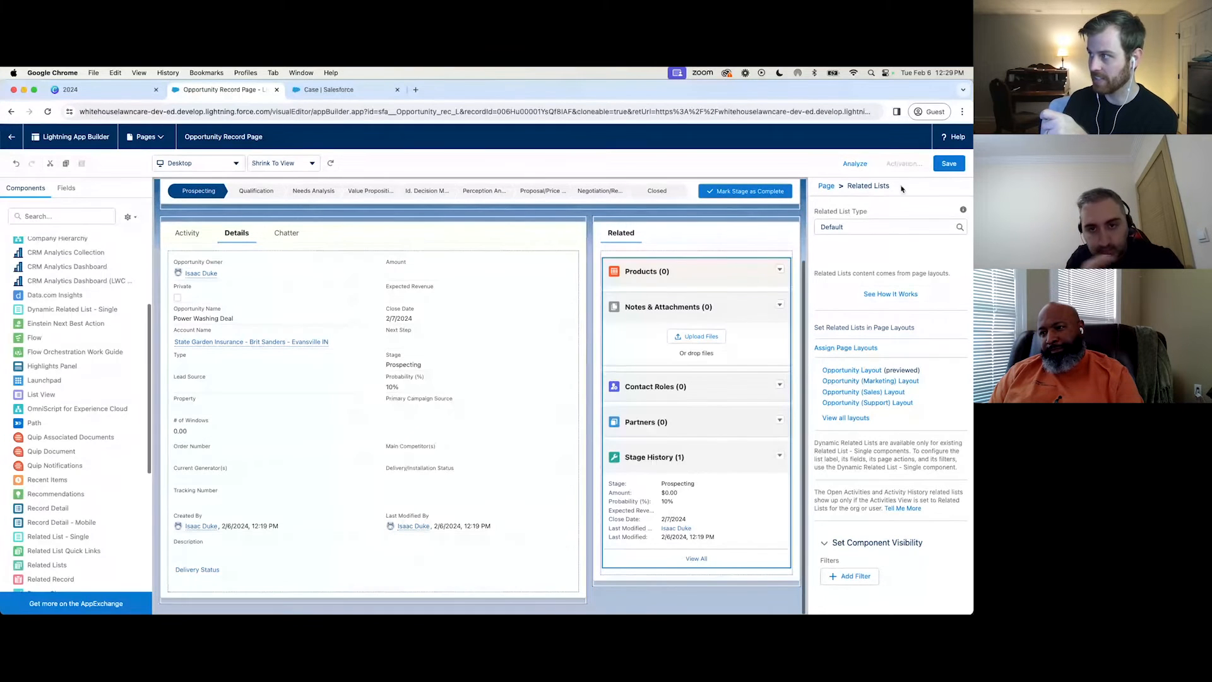
scroll(58, 435, "down", 2)
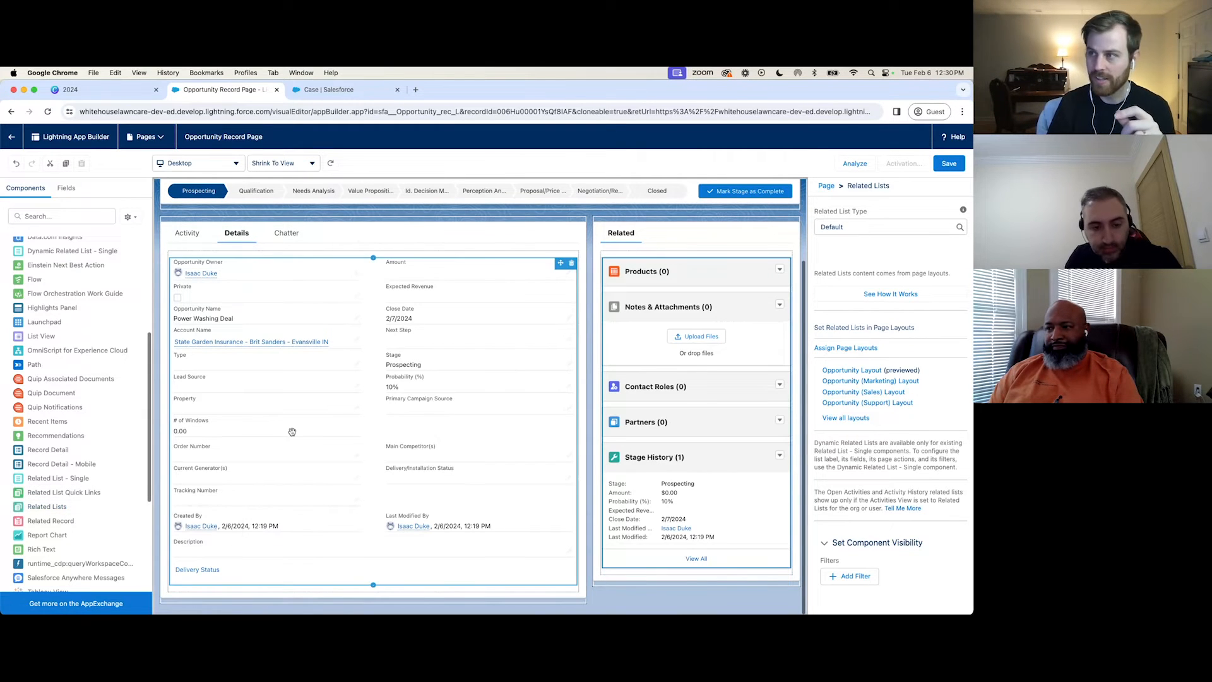
left_click(571, 264)
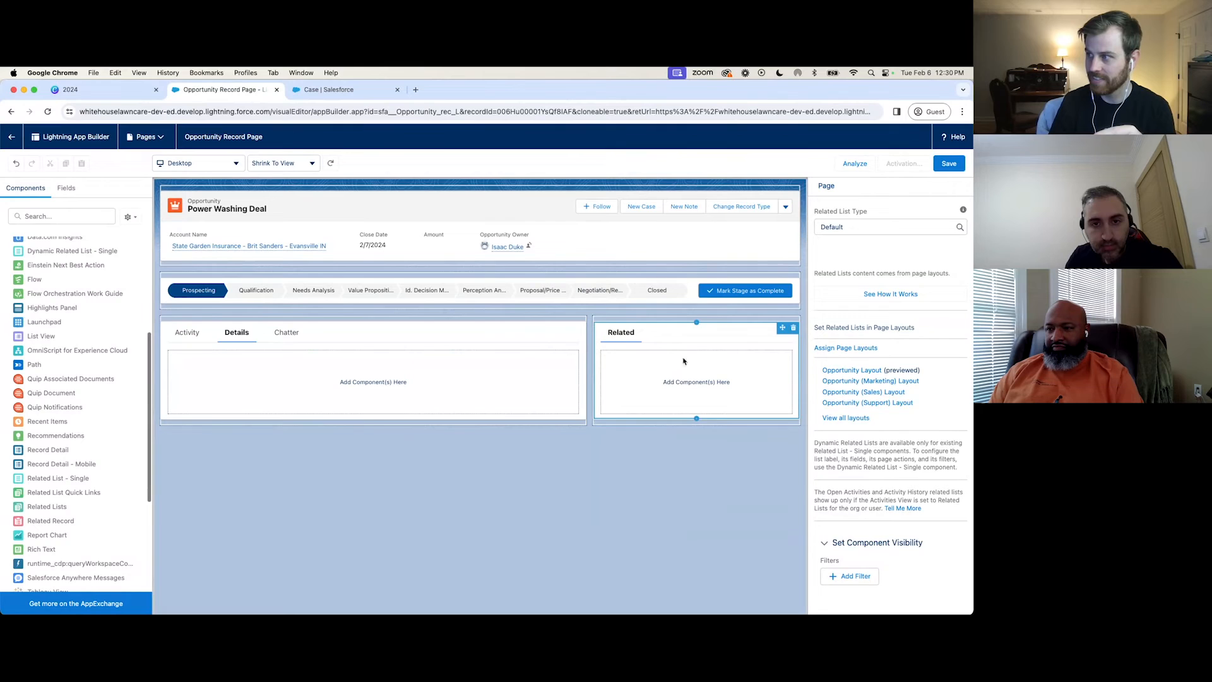
left_click(485, 375)
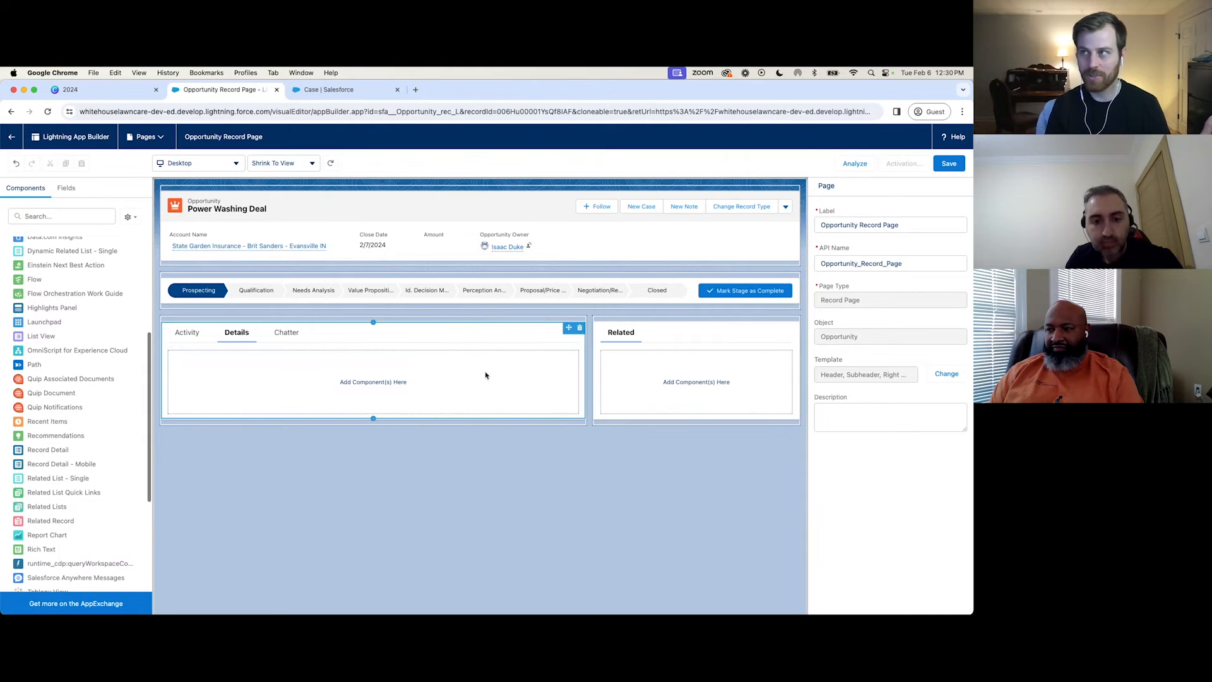
Glance at the Case page layout in Salesforce Setup and return to the component list of the Opportunity Record Page.
left_click(335, 90)
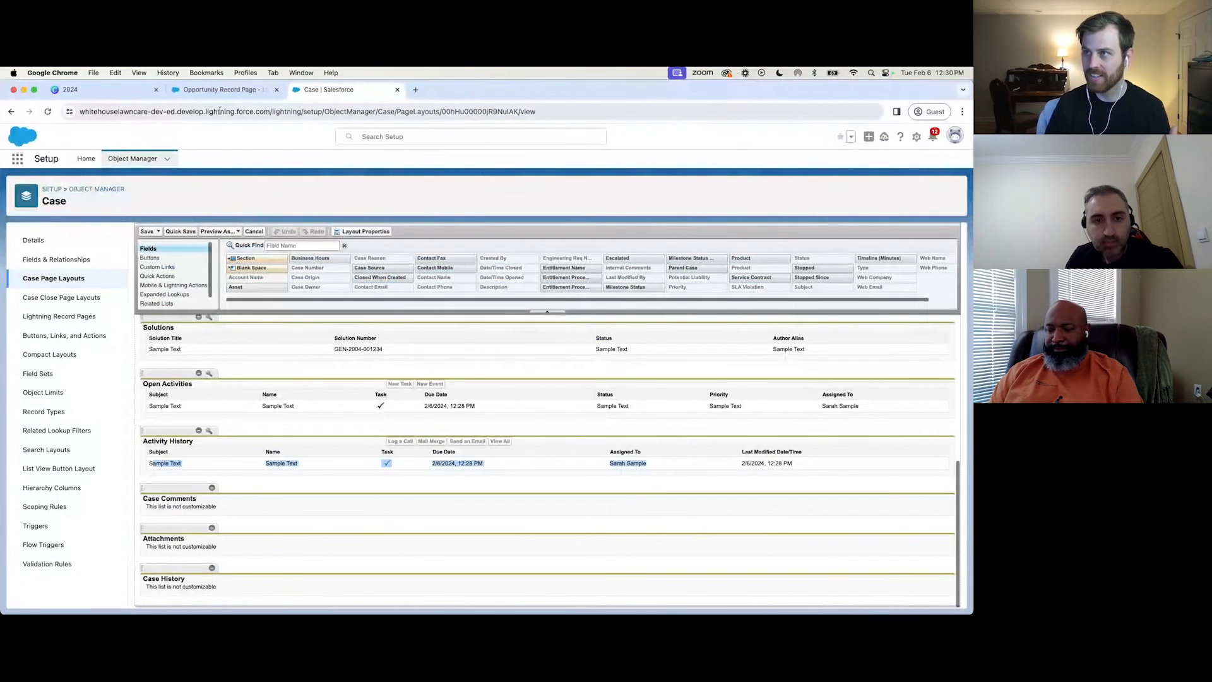
left_click(243, 90)
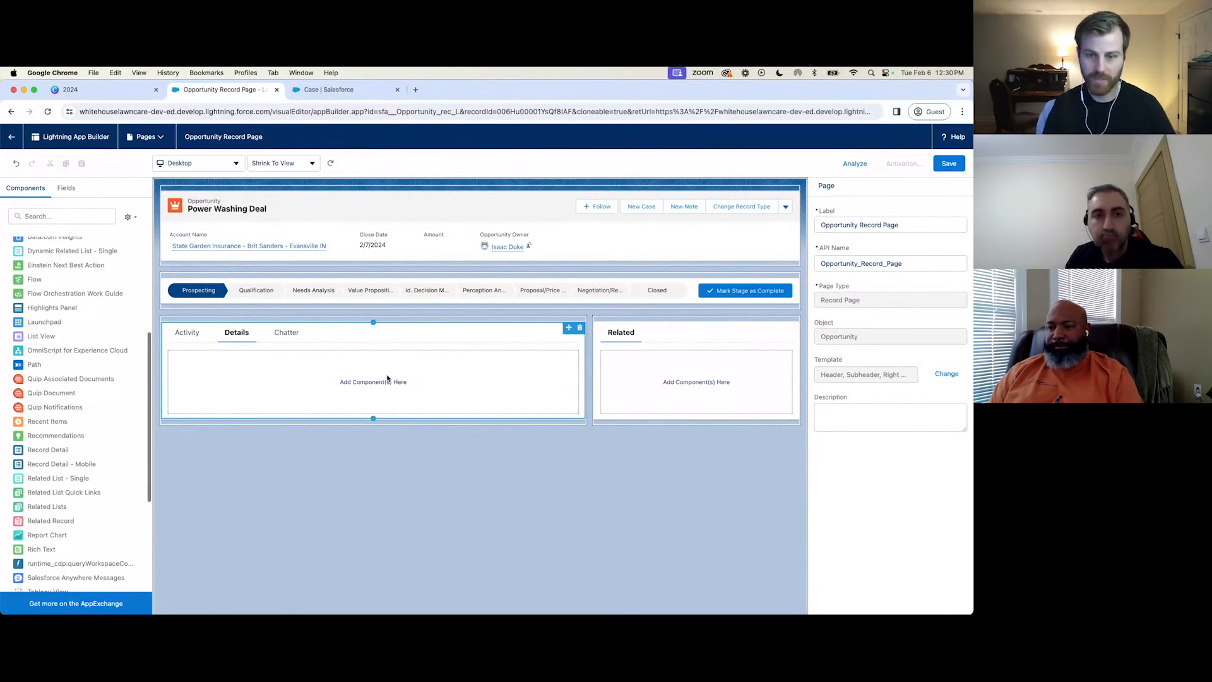
scroll(40, 338, "up", 5)
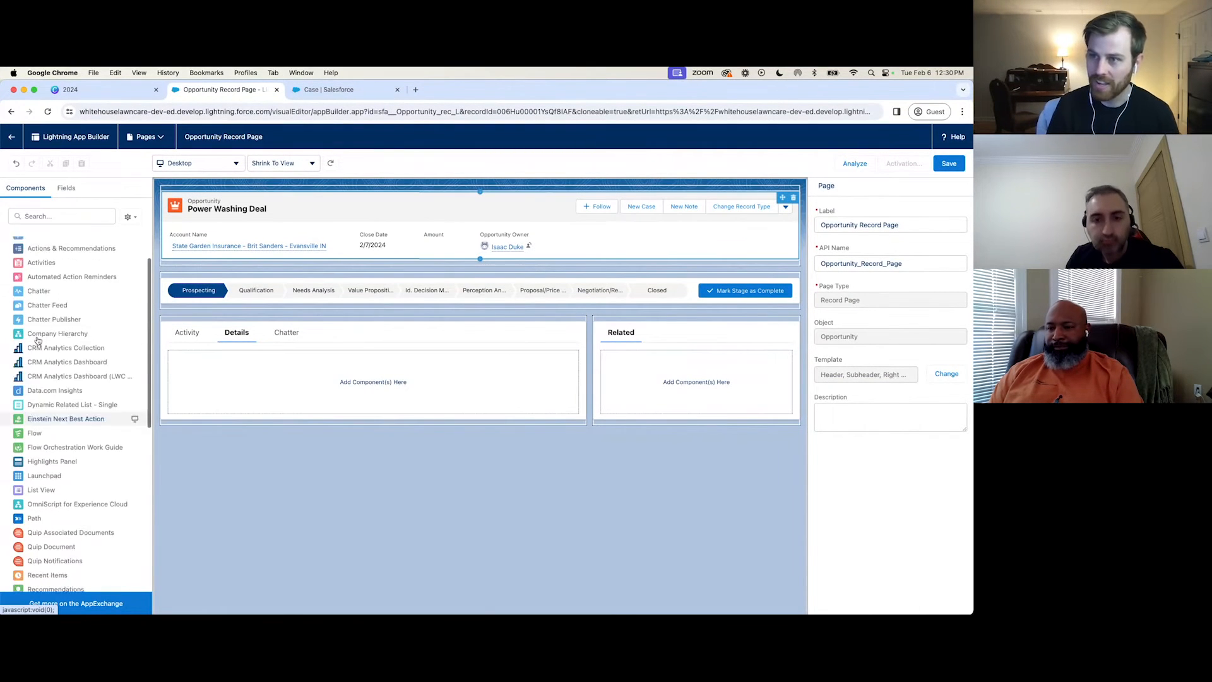
Add a two-column Field Section to the Details tab and place # of Windows and Amount in its first column.
left_click(63, 189)
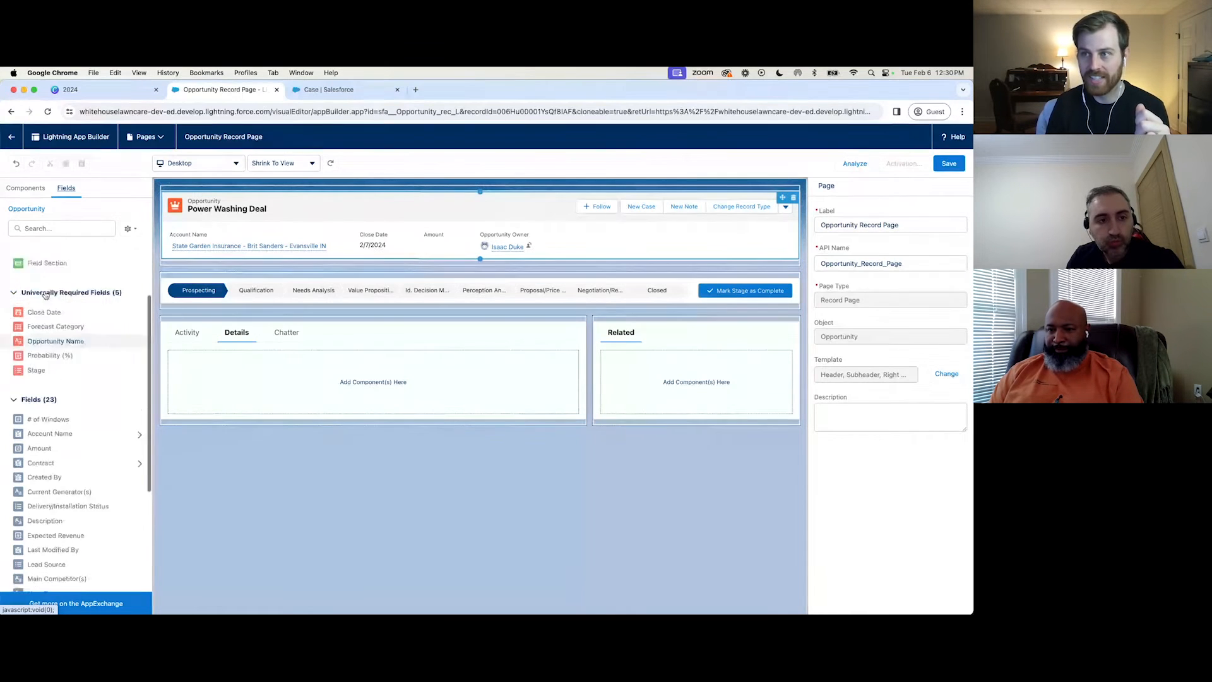
left_click_drag(47, 342, 328, 379)
left_click_drag(63, 496, 263, 427)
left_click_drag(45, 527, 221, 434)
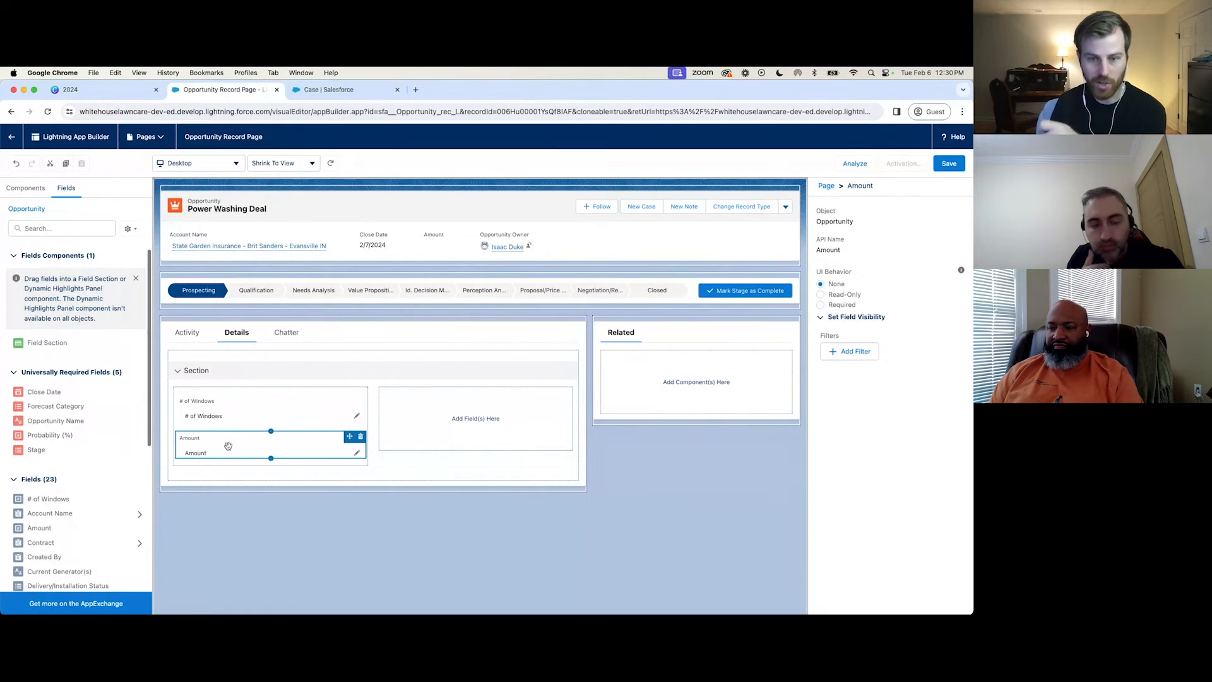
Add the Description, Lead Source and Type fields to the first column of the Details tab's field section.
scroll(39, 516, "down", 3)
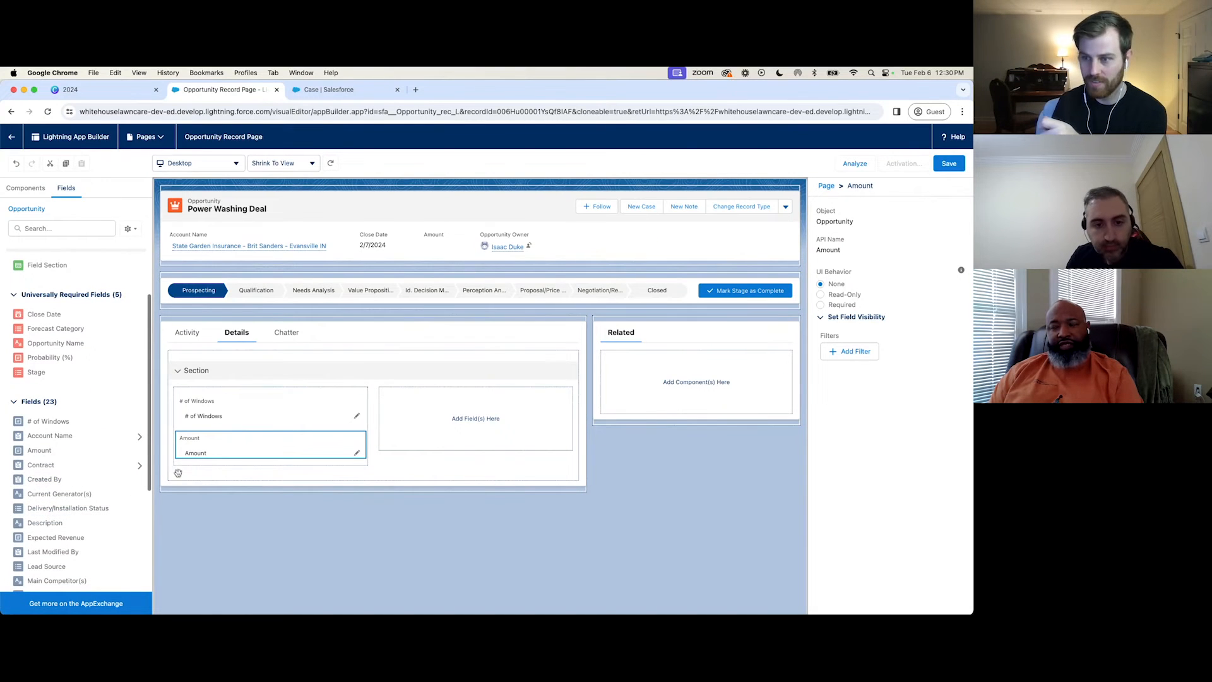
left_click_drag(45, 523, 221, 430)
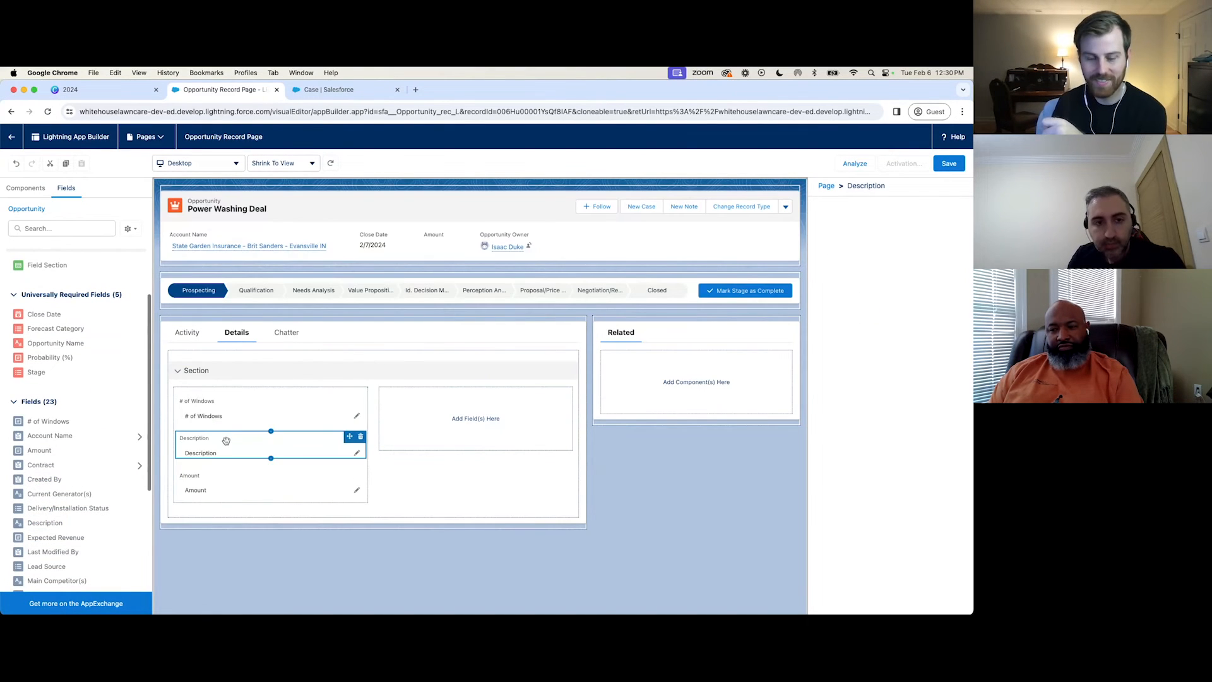
scroll(63, 479, "down", 3)
scroll(64, 484, "down", 1)
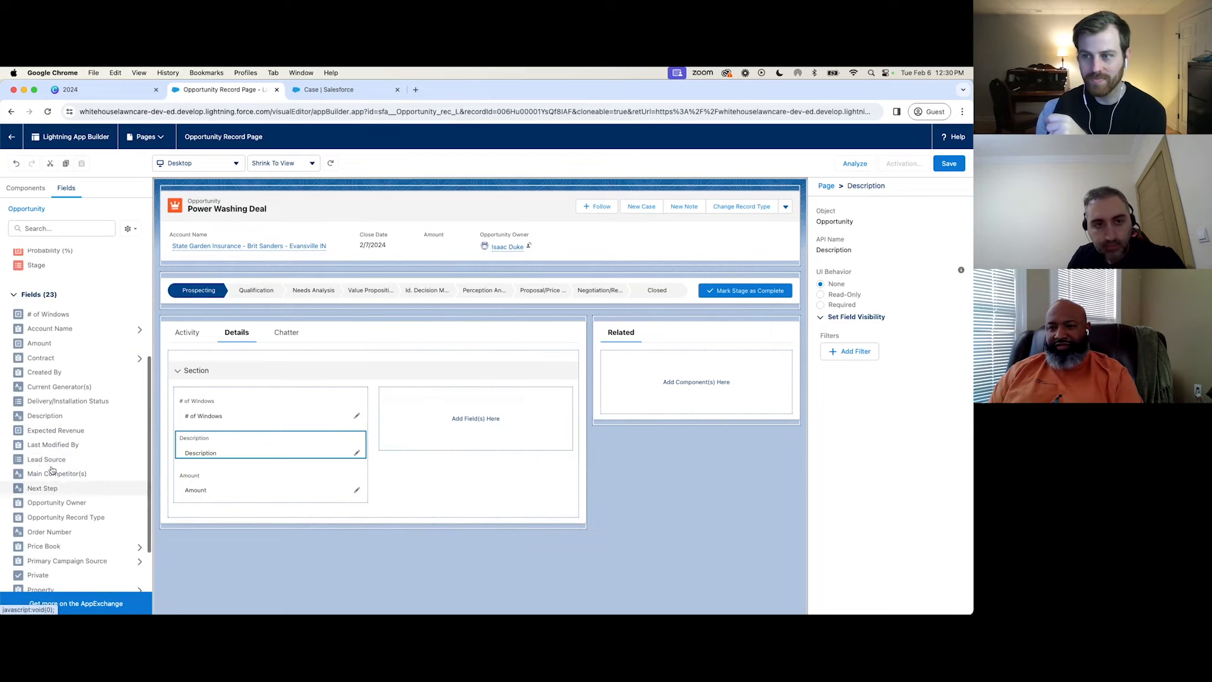
left_click_drag(51, 460, 235, 495)
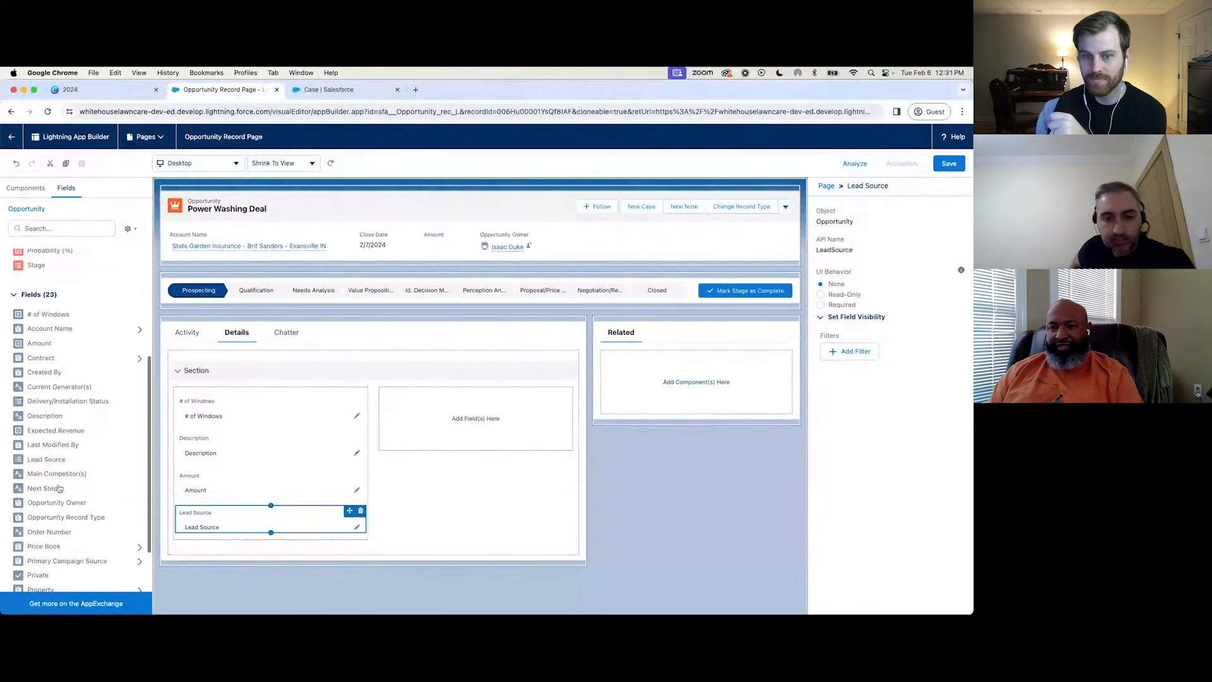
scroll(57, 486, "down", 2)
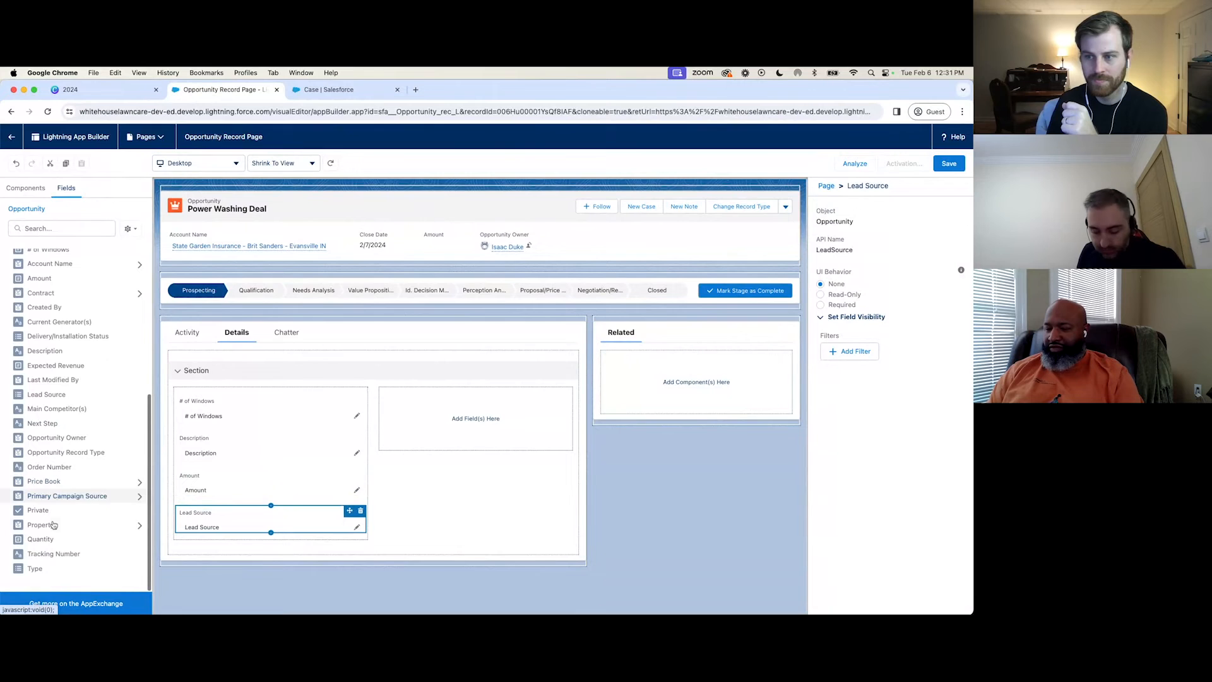
left_click_drag(35, 569, 200, 532)
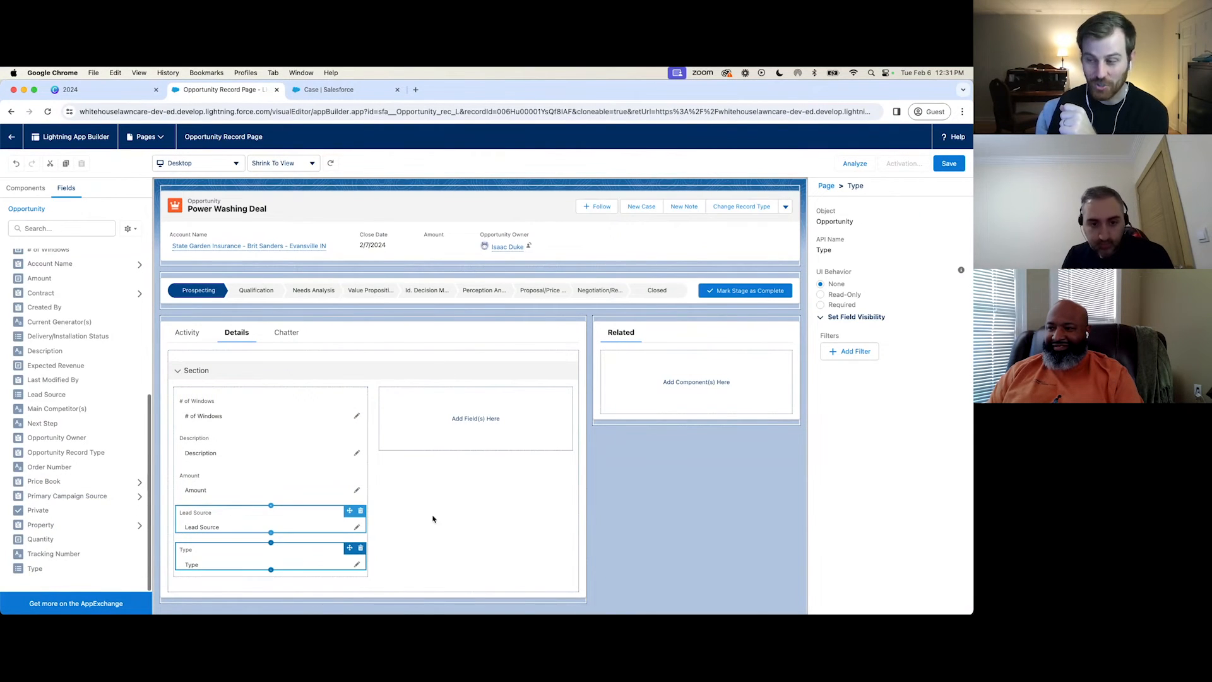
Place Lead Source in the field section's empty second column and a duplicate Lead Source in its first column.
left_click(424, 542)
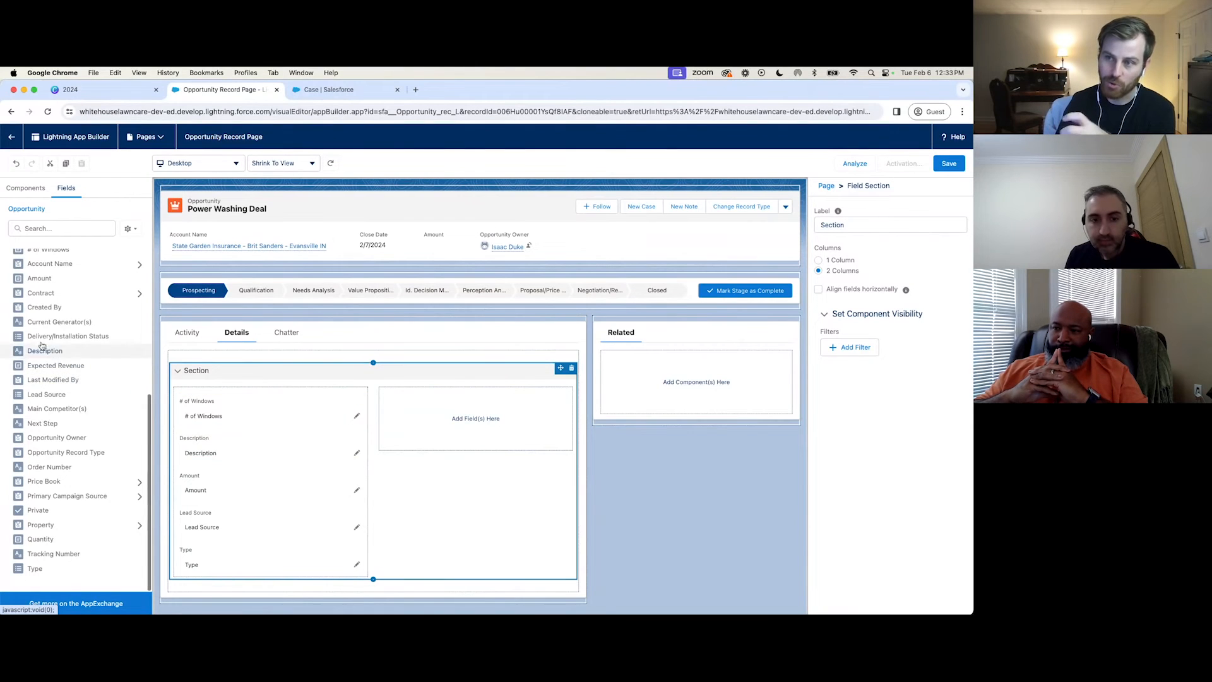
left_click_drag(39, 396, 395, 440)
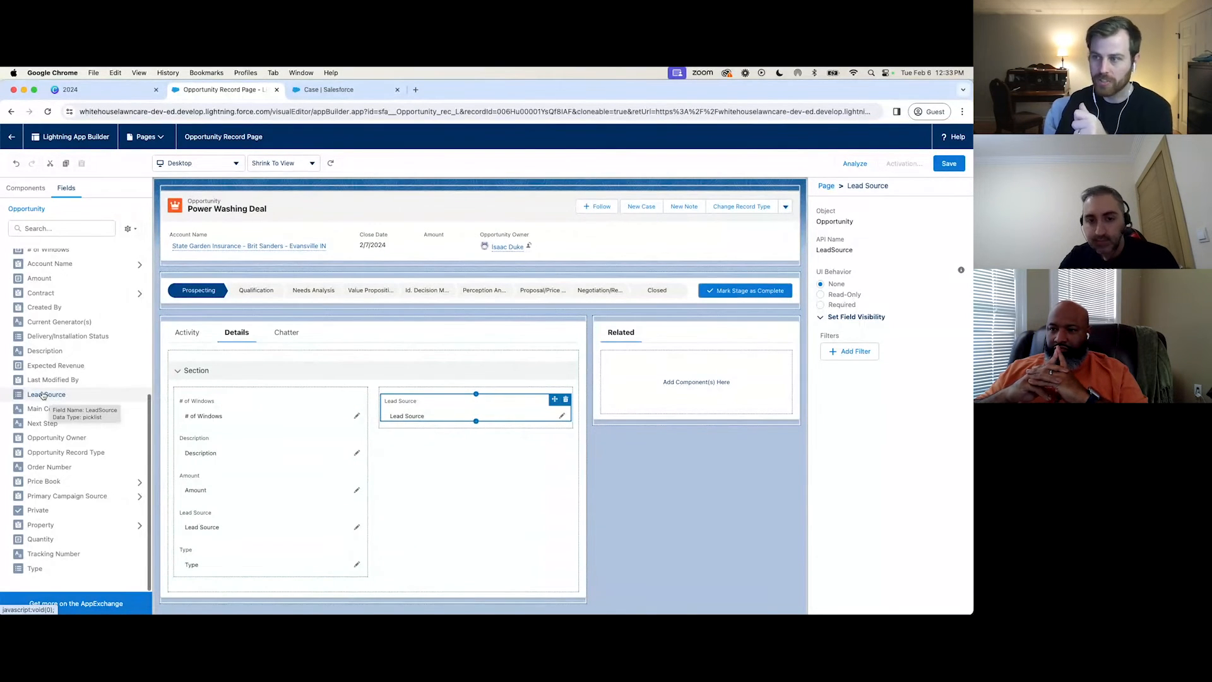
left_click_drag(44, 397, 208, 503)
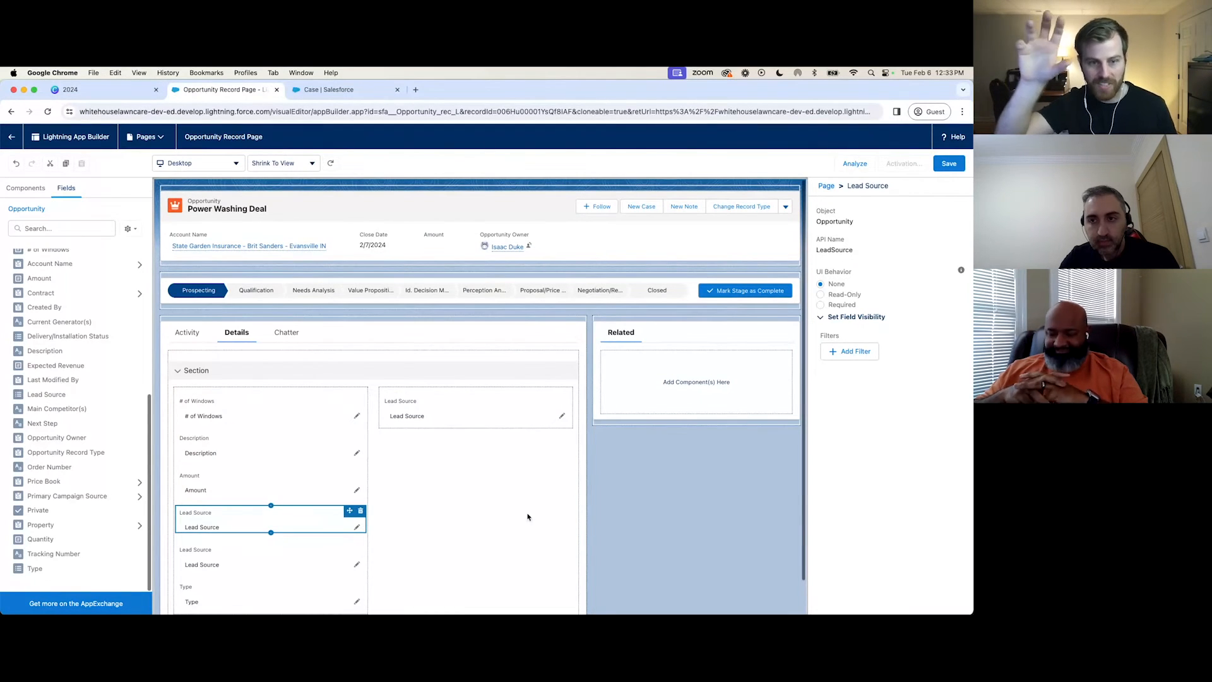
Compare the Case page layout with the Opportunity Record Page, examining the duplicate Lead Source fields in the Details tab's section.
left_click(331, 89)
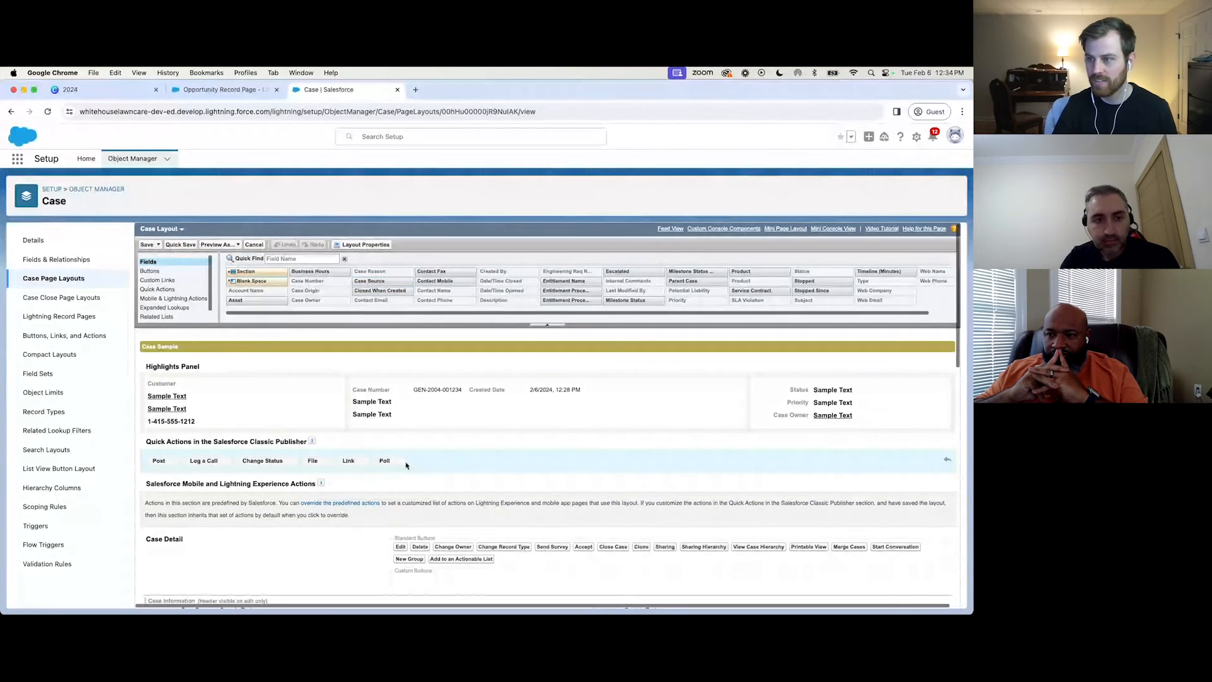
scroll(406, 463, "down", 3)
left_click(226, 92)
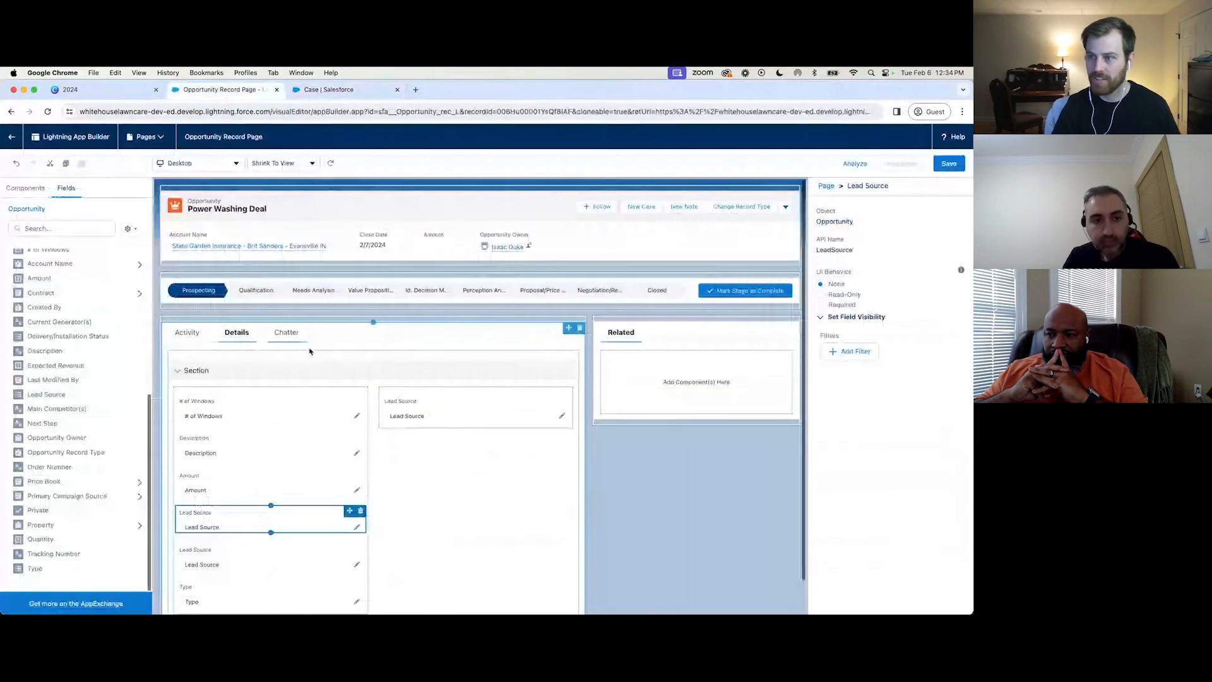
scroll(237, 455, "down", 1)
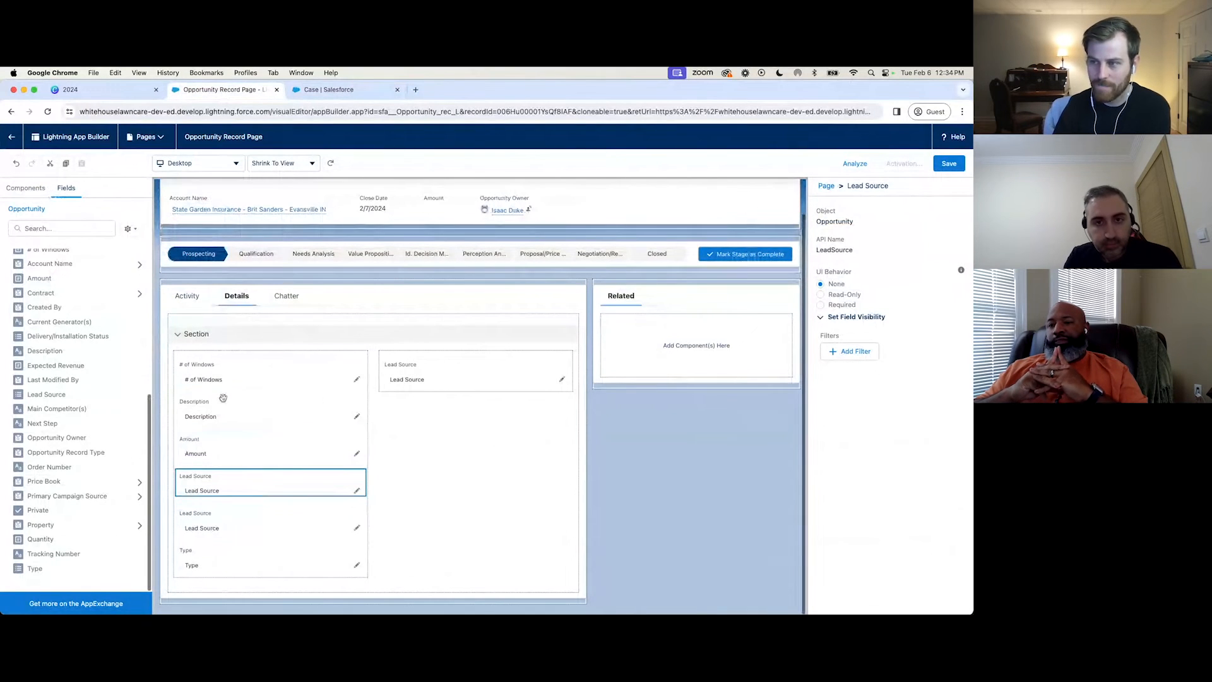
left_click(227, 485)
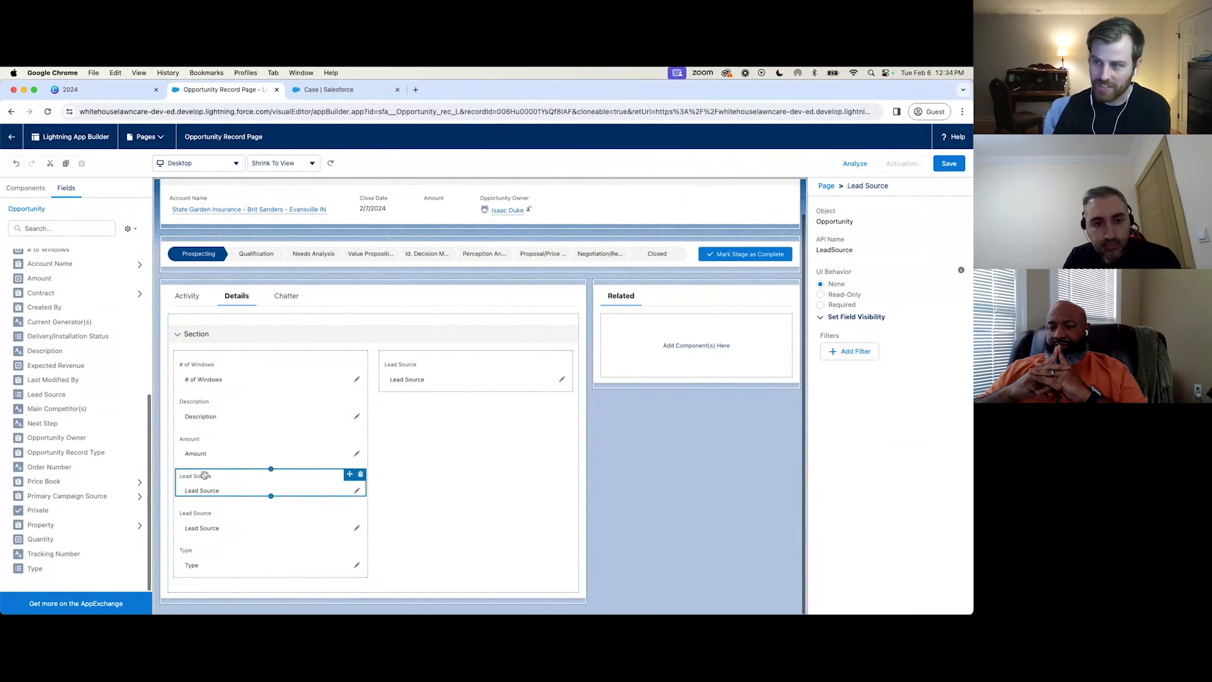
left_click(199, 515)
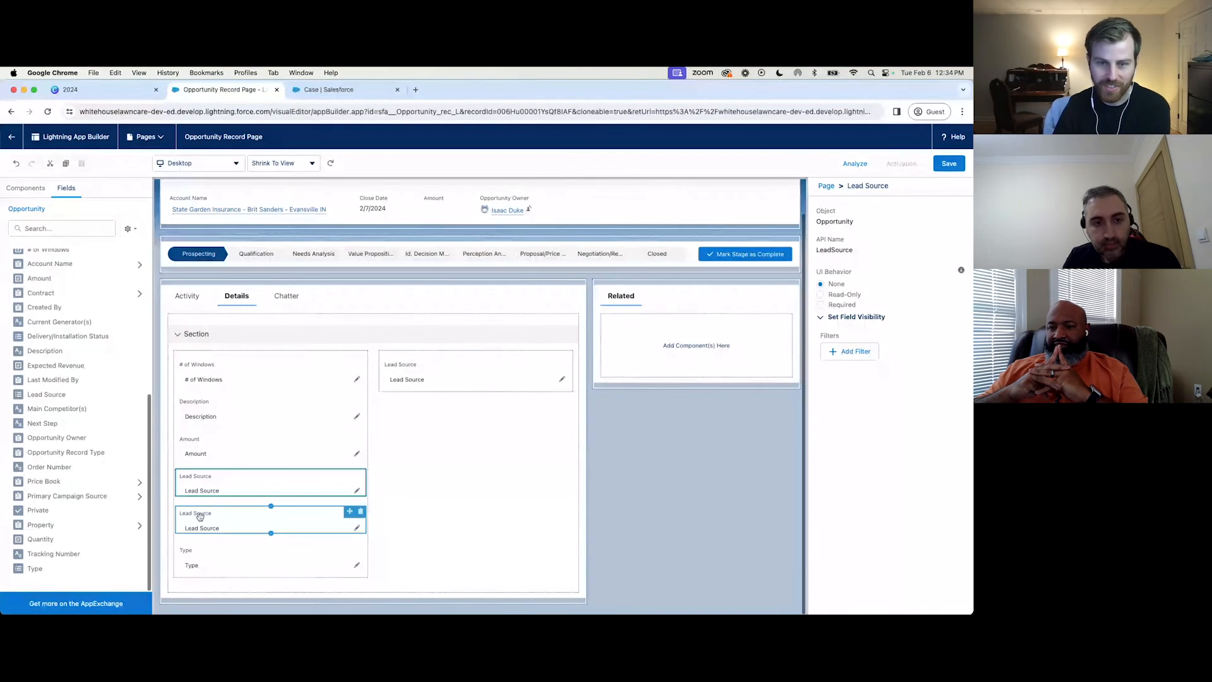
Add a Field Section to the Related tab and place the Amount field in it.
scroll(55, 246, "up", 5)
left_click_drag(44, 341, 726, 363)
left_click_drag(39, 527, 643, 382)
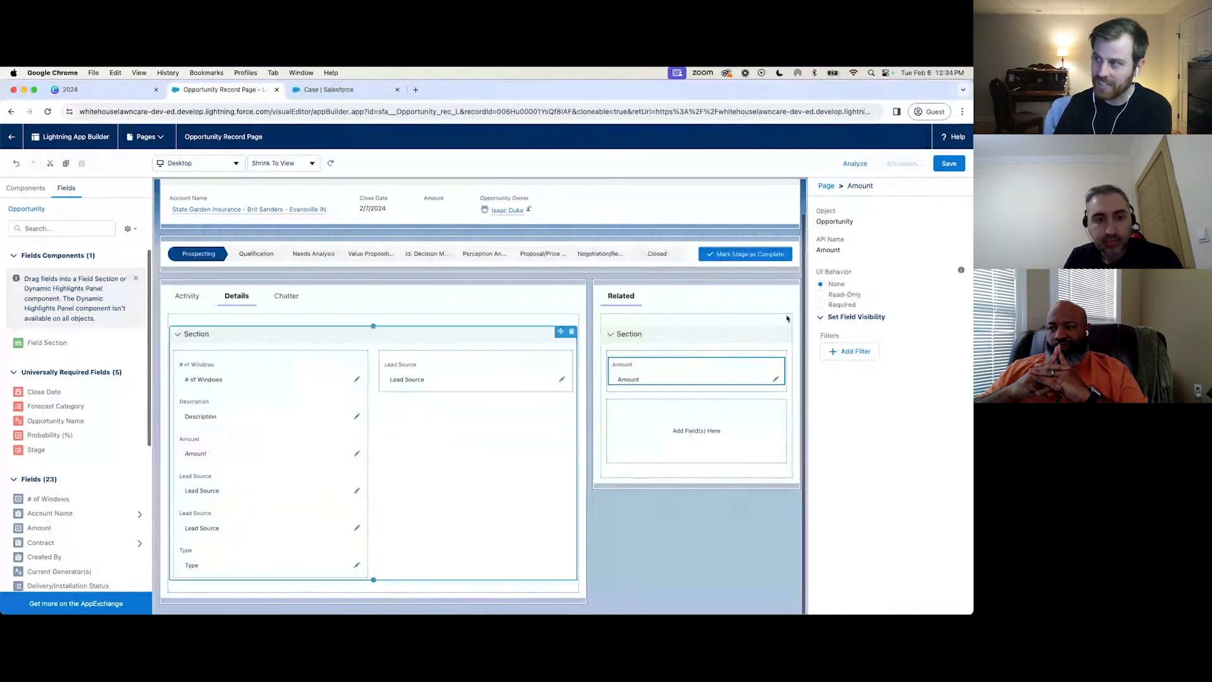
Compare the Amount fields in both sections and examine the Details section's settings and the available Opportunity fields.
left_click(697, 361)
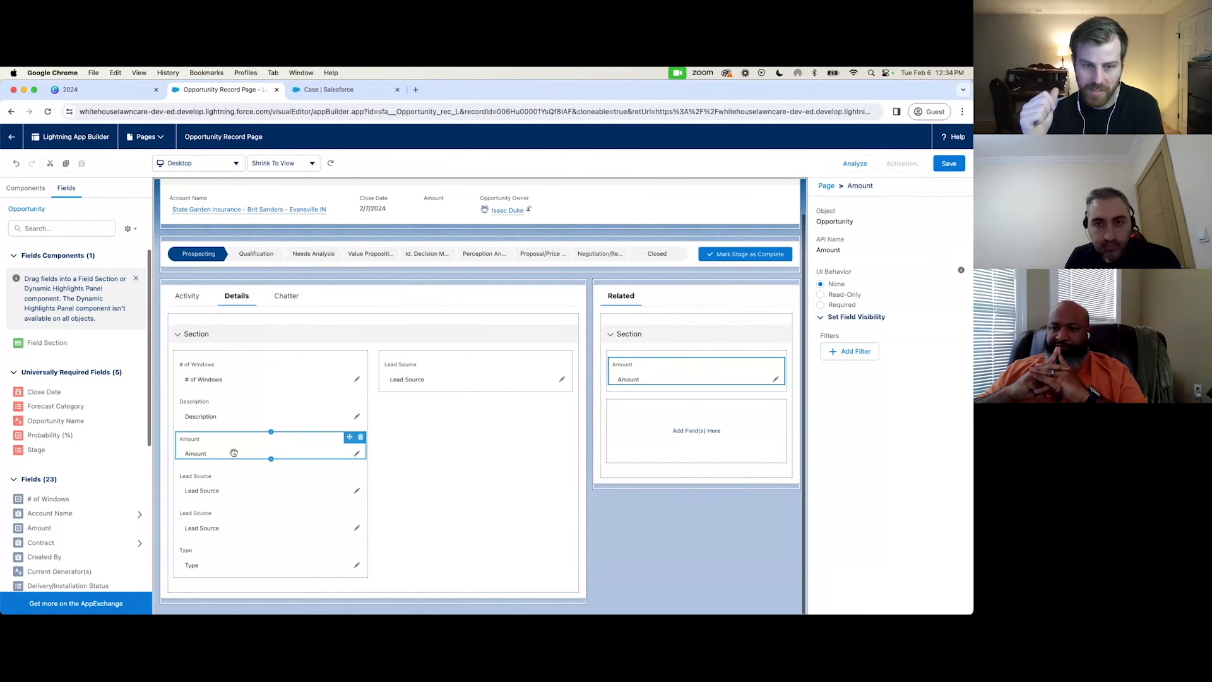
left_click(388, 412)
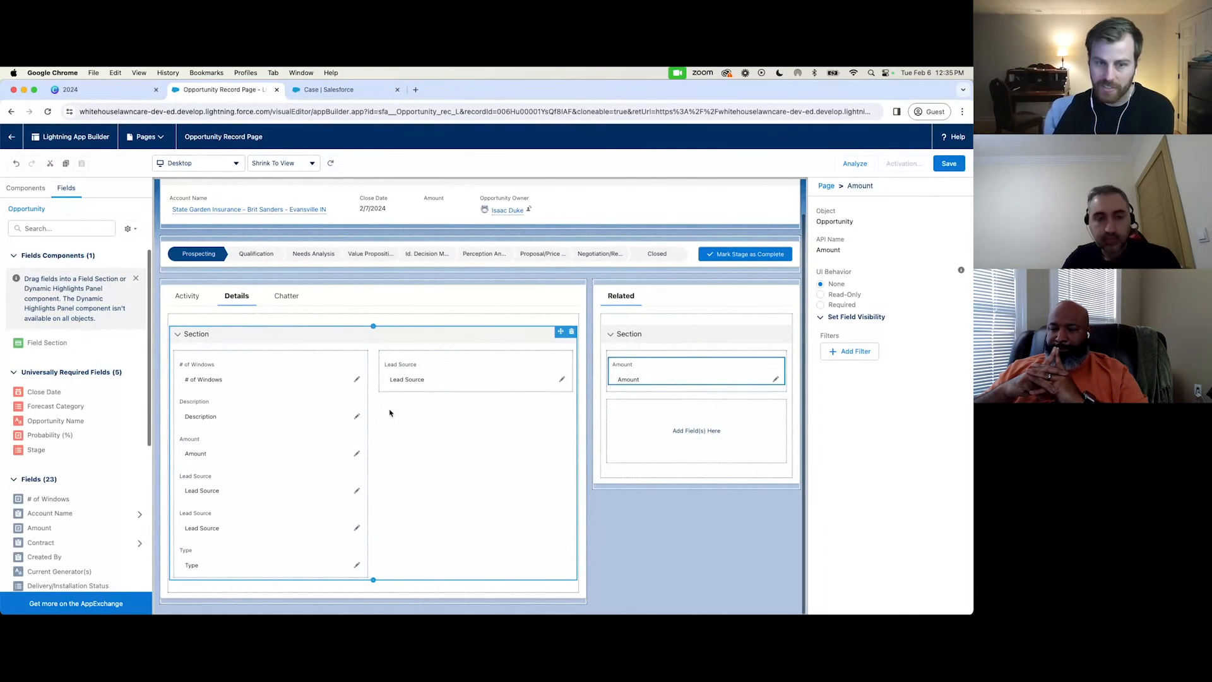
left_click(486, 455)
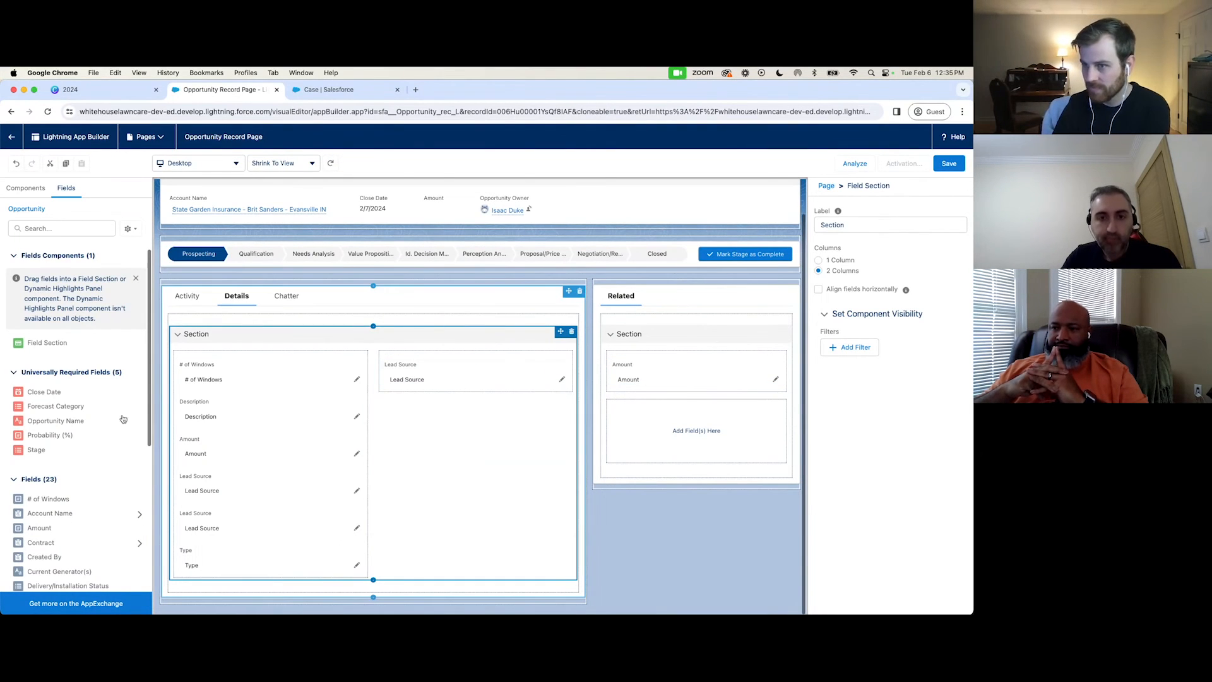
scroll(92, 407, "down", 4)
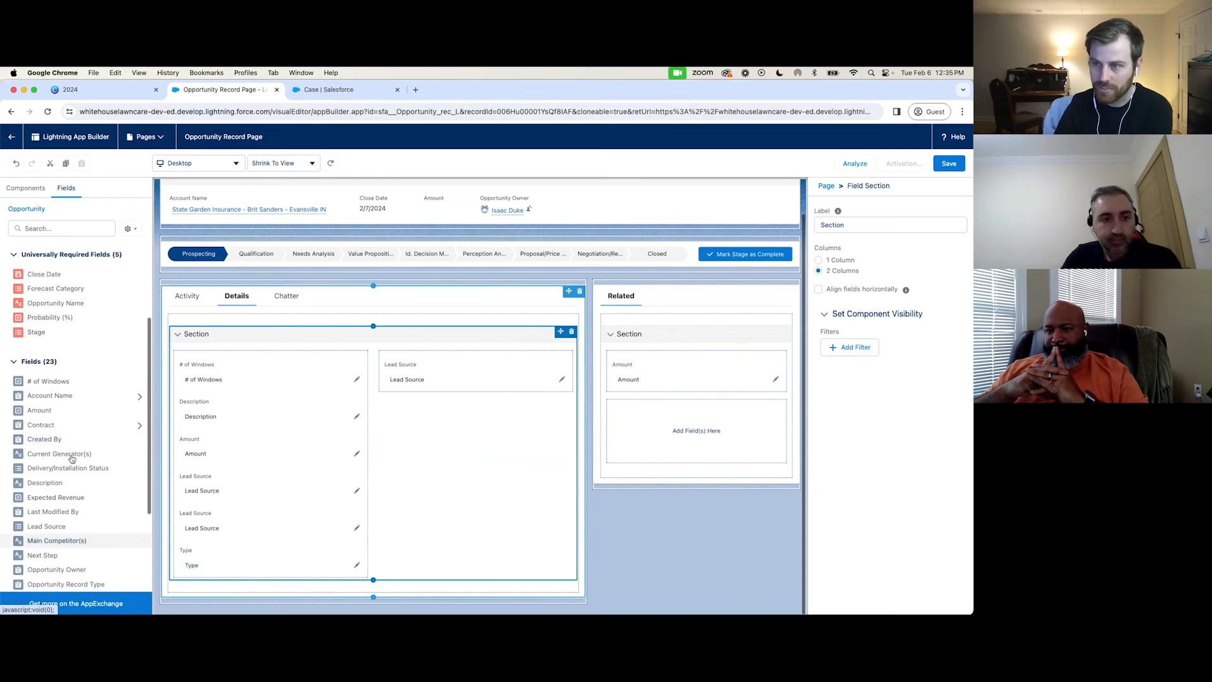
scroll(93, 325, "up", 3)
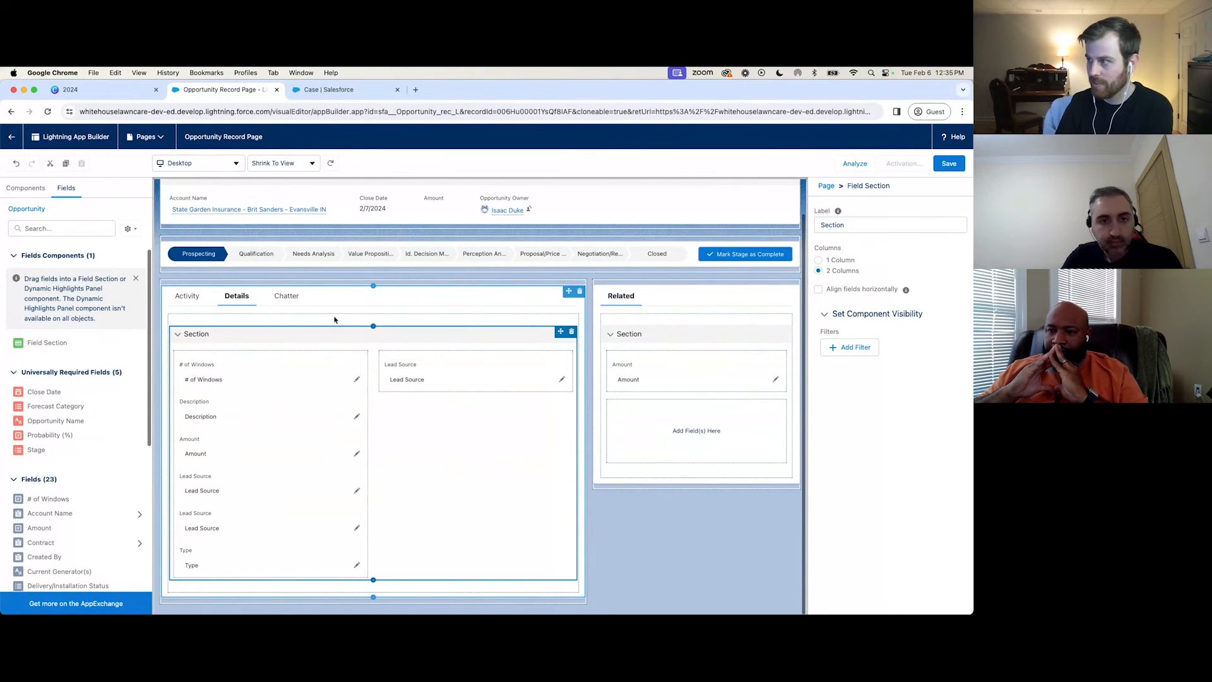
Replace the field section in the Related tab with the standard Related Lists component.
left_click(783, 356)
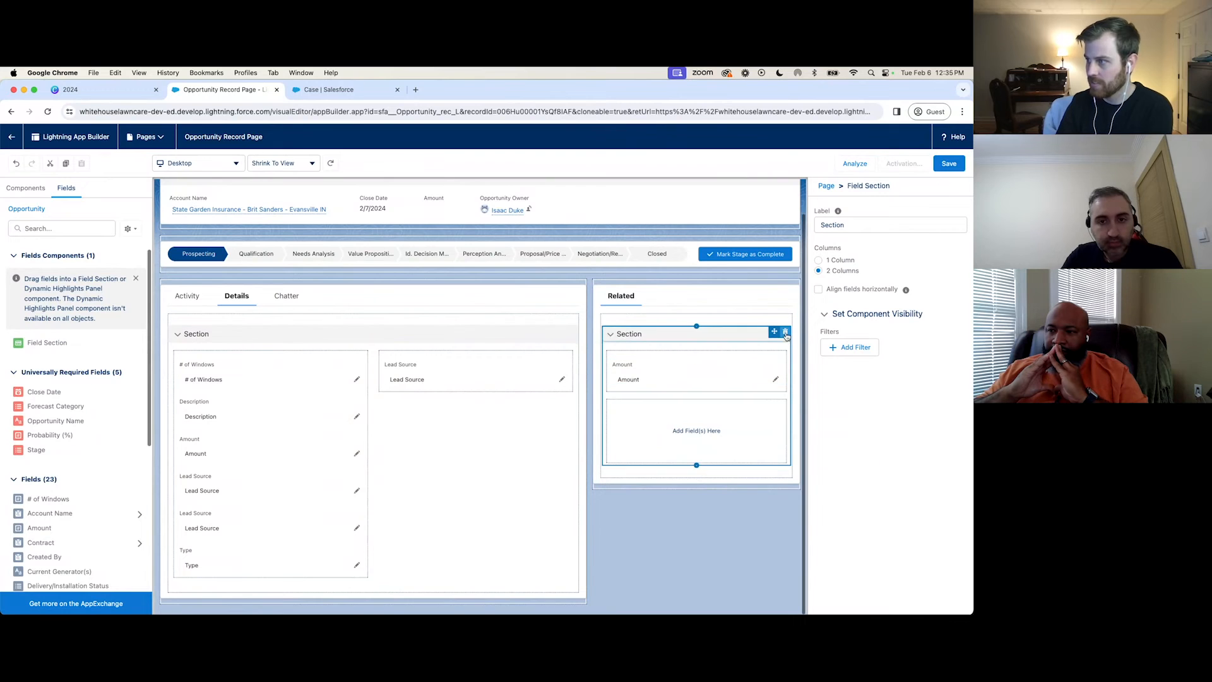
left_click(785, 334)
scroll(36, 474, "down", 5)
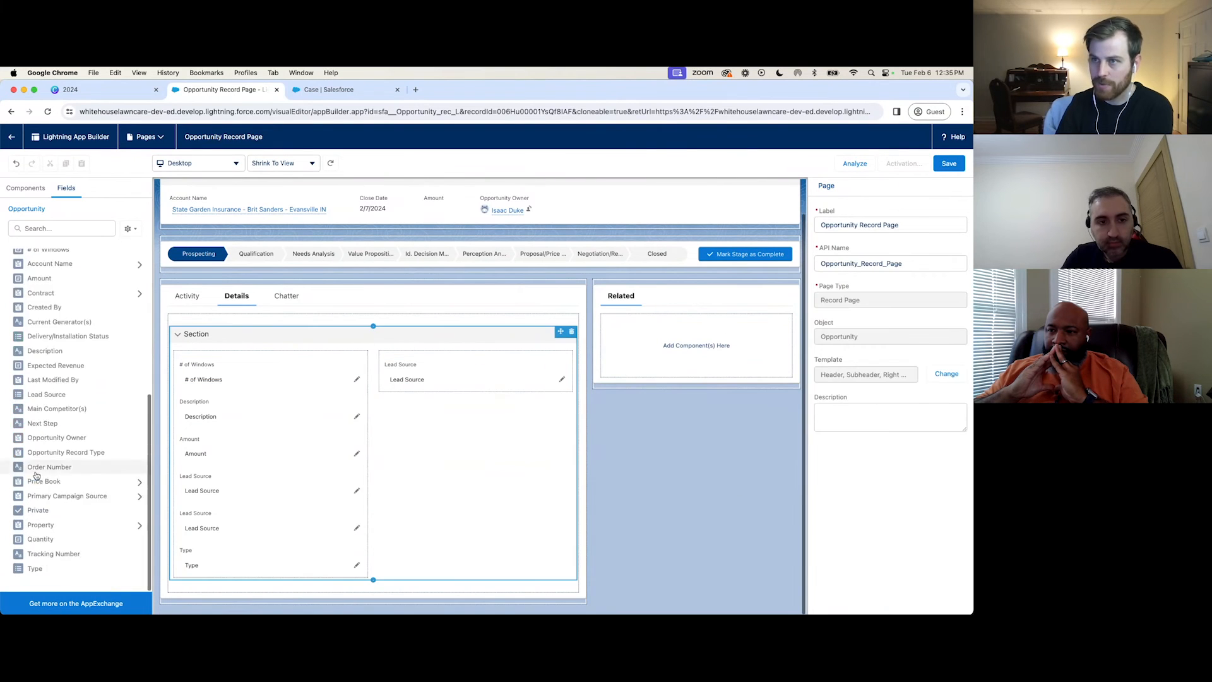
scroll(36, 474, "up", 5)
left_click(25, 187)
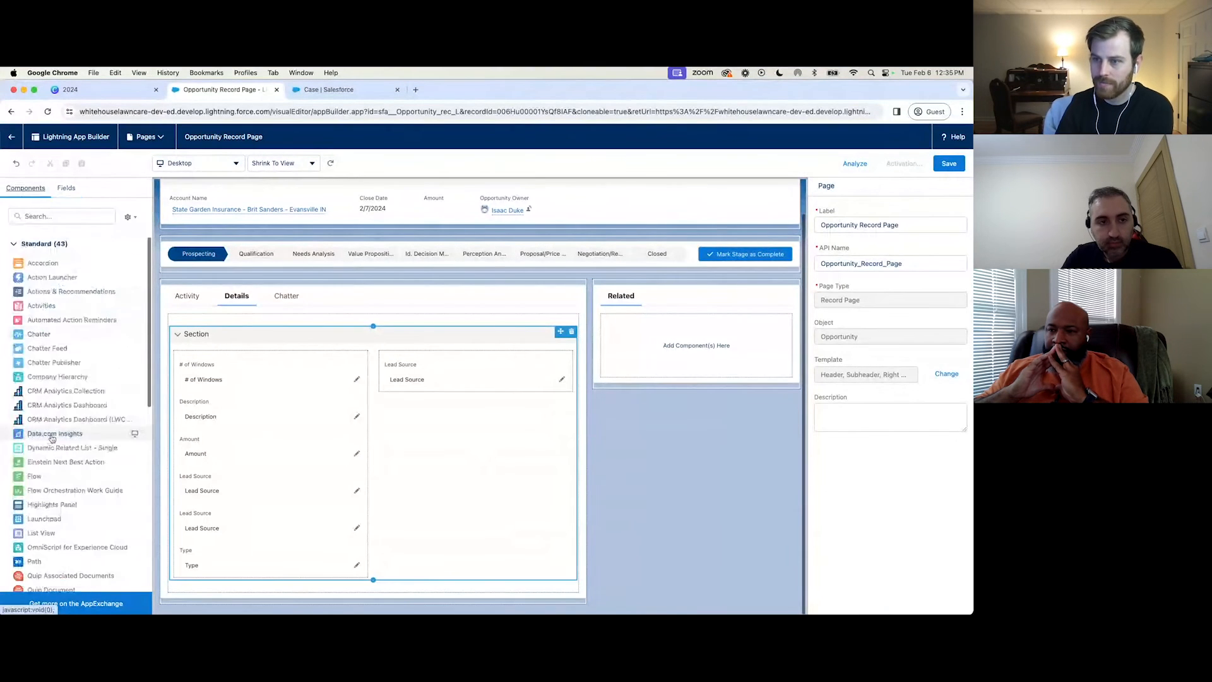
scroll(51, 438, "down", 3)
scroll(53, 438, "down", 9)
left_click_drag(55, 404, 690, 350)
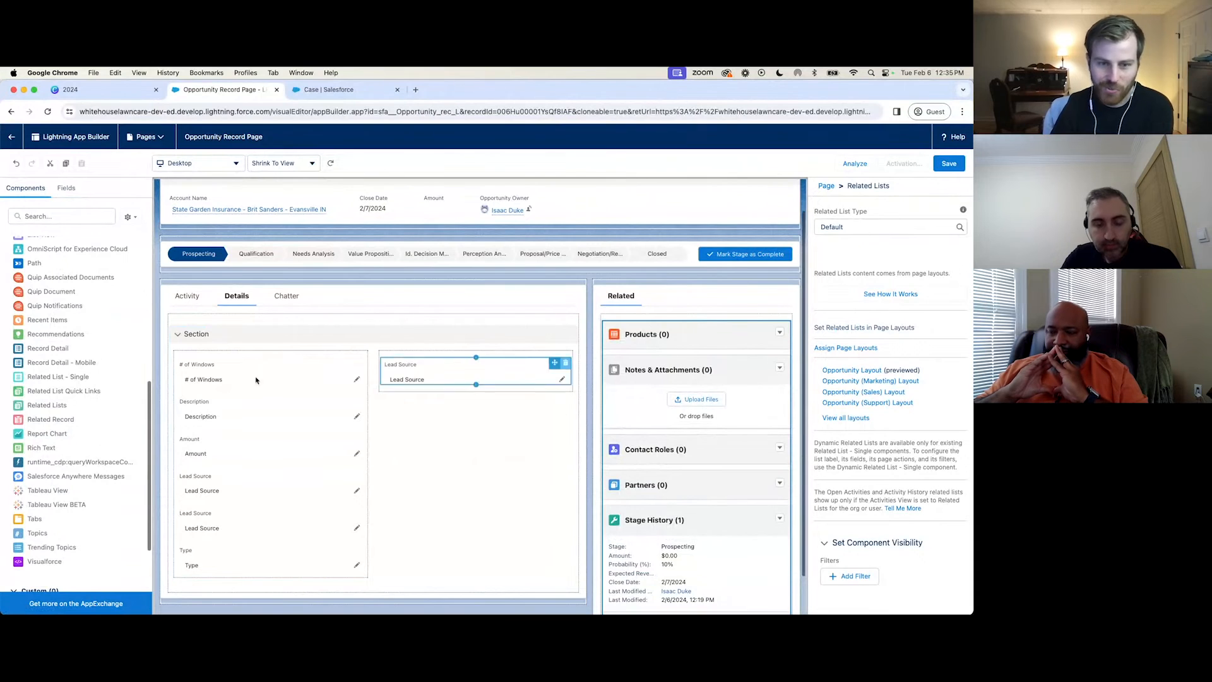
left_click(485, 486)
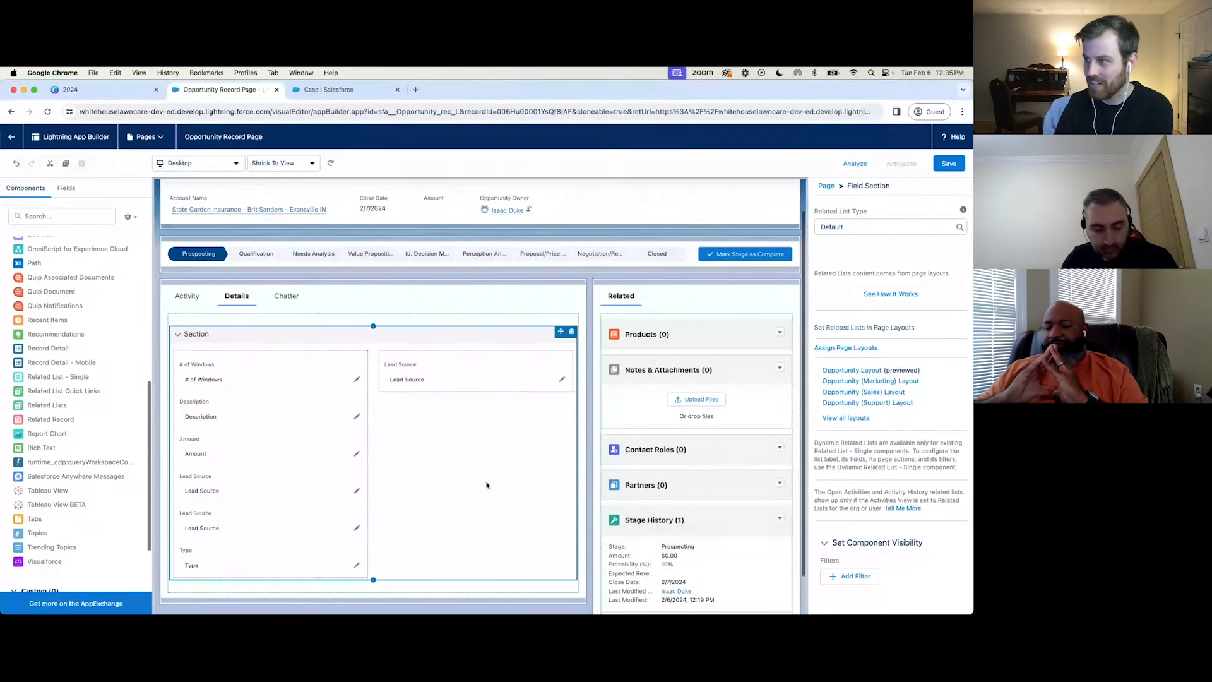
Add a visibility filter to the # of Windows field in the Details tab so it shows when Type equals New Customer.
left_click(586, 290)
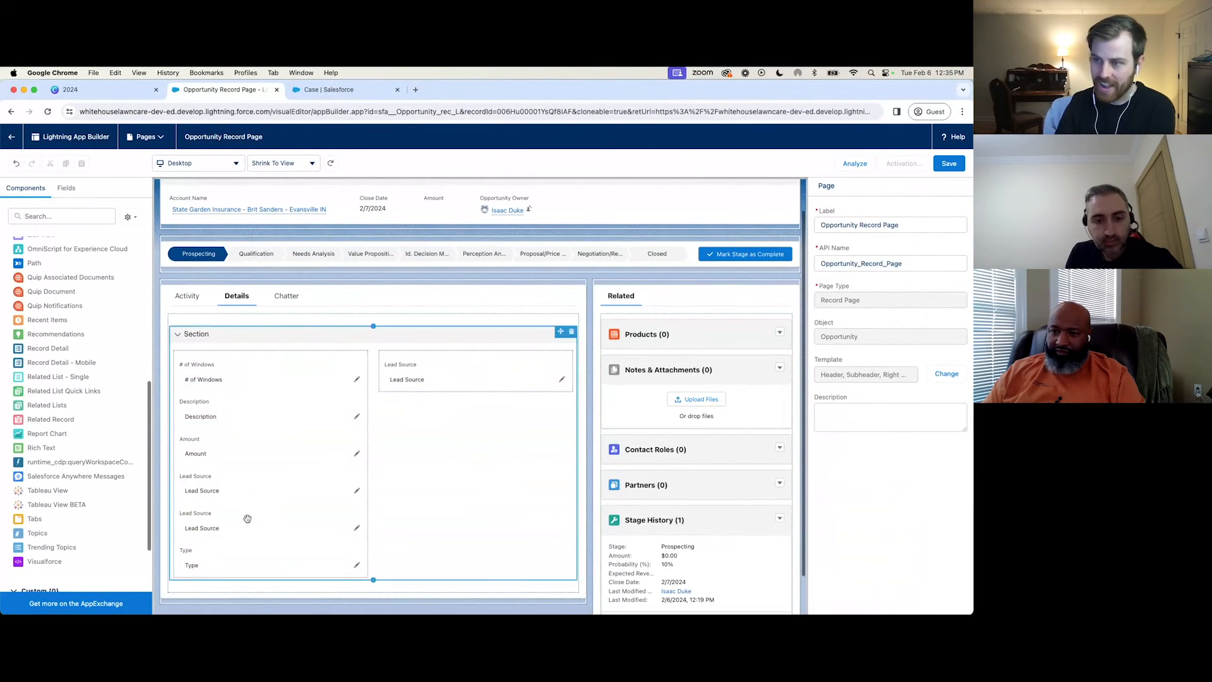
left_click(253, 376)
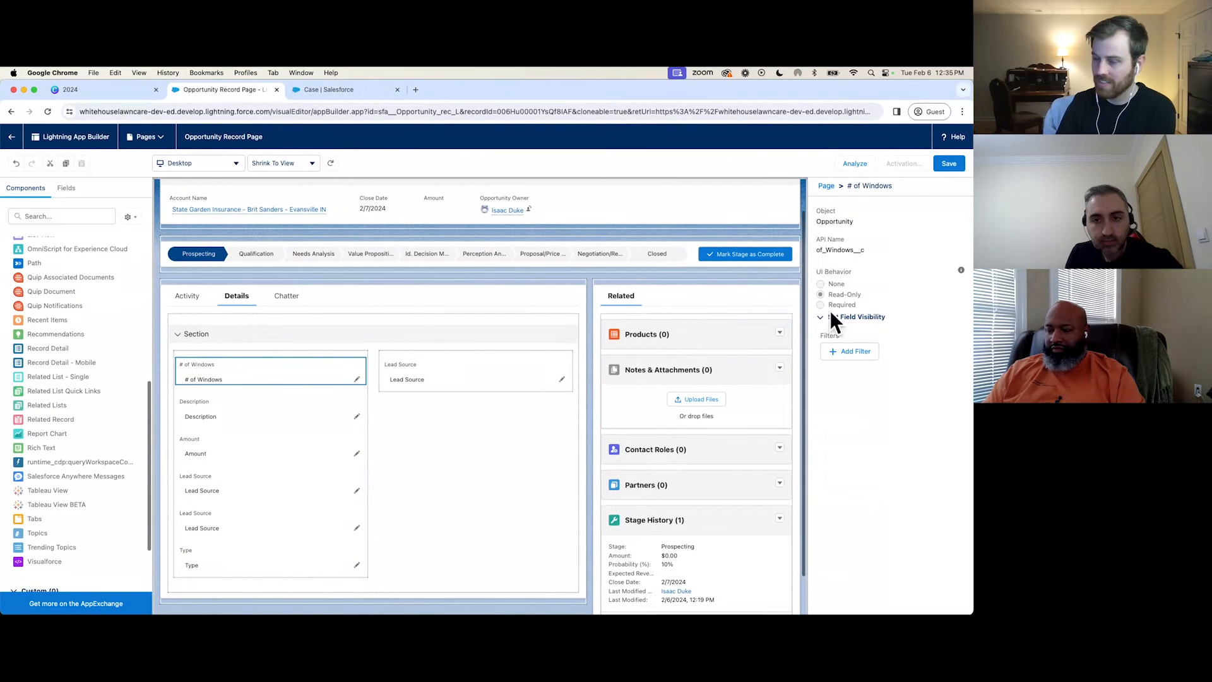
left_click(862, 357)
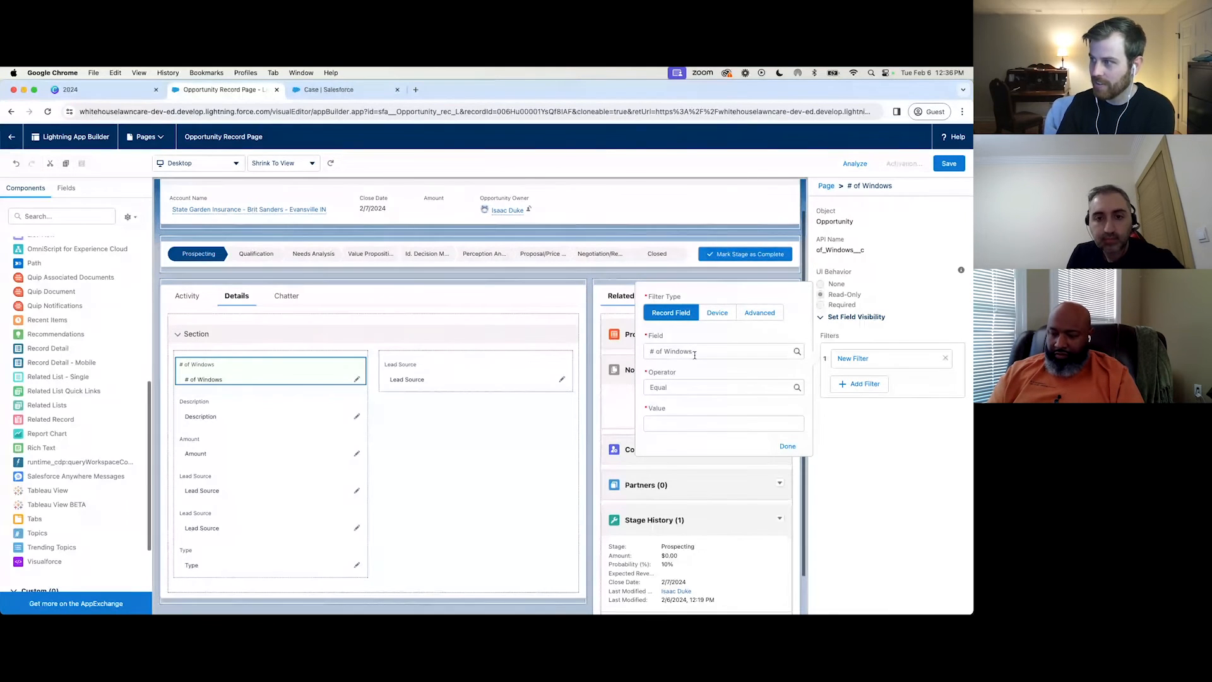
left_click(659, 351)
scroll(679, 437, "down", 5)
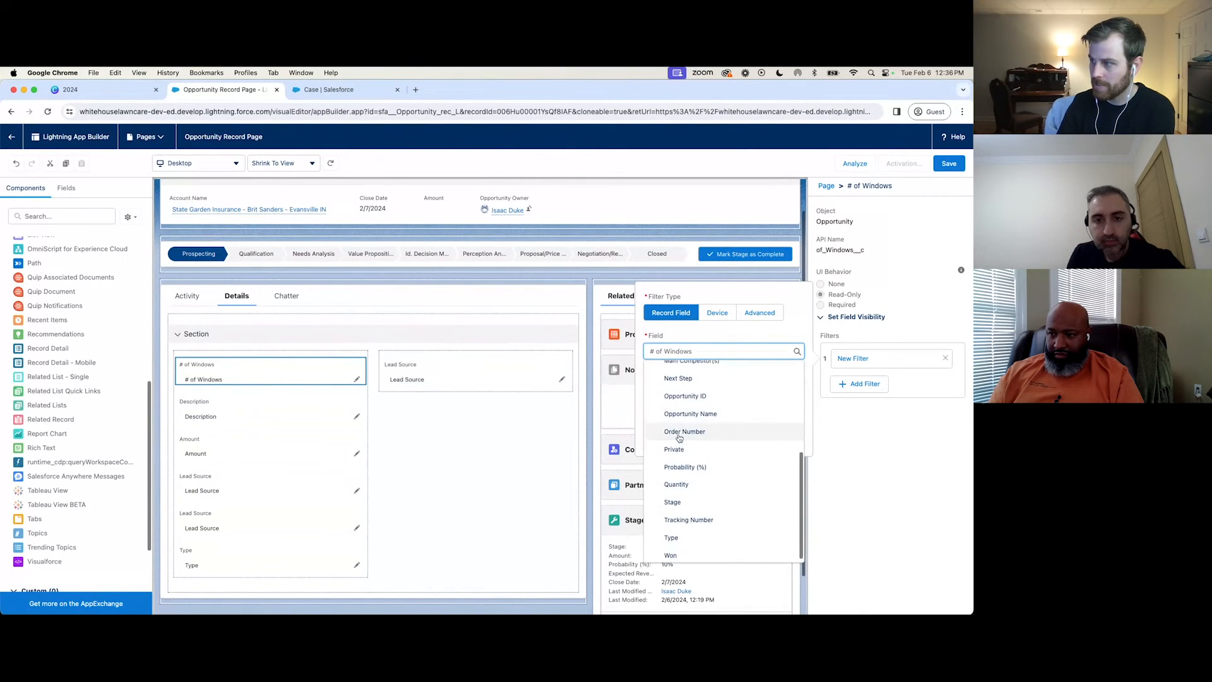
left_click(671, 533)
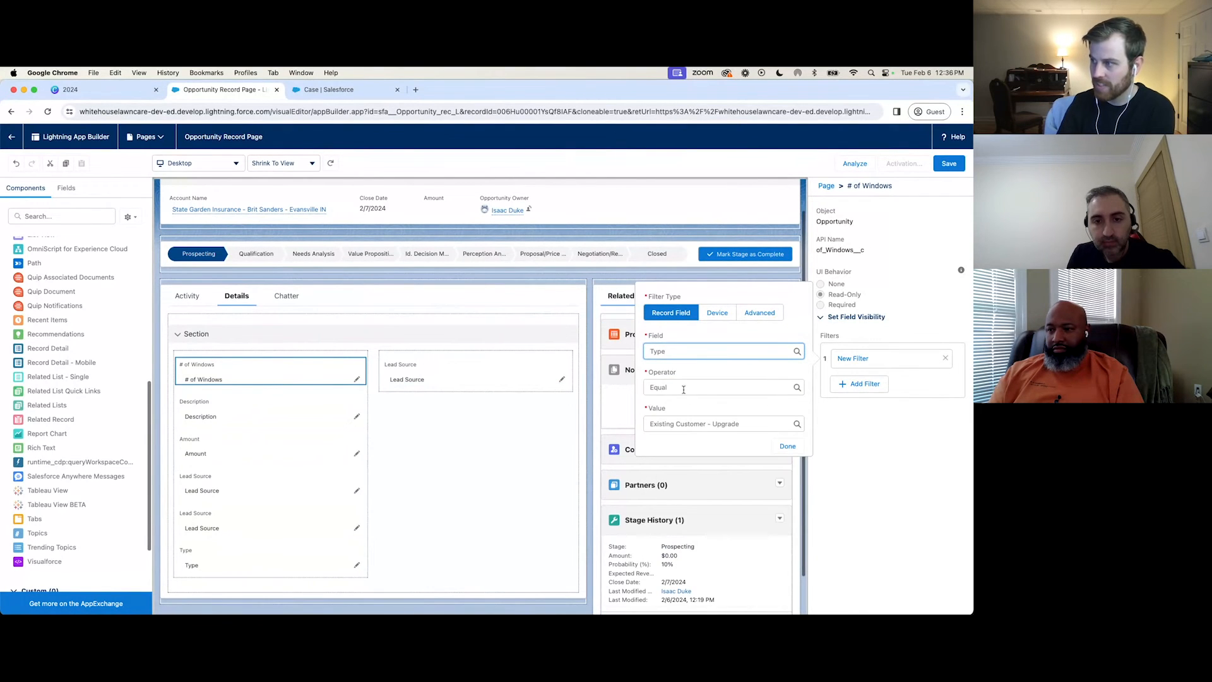
left_click(693, 426)
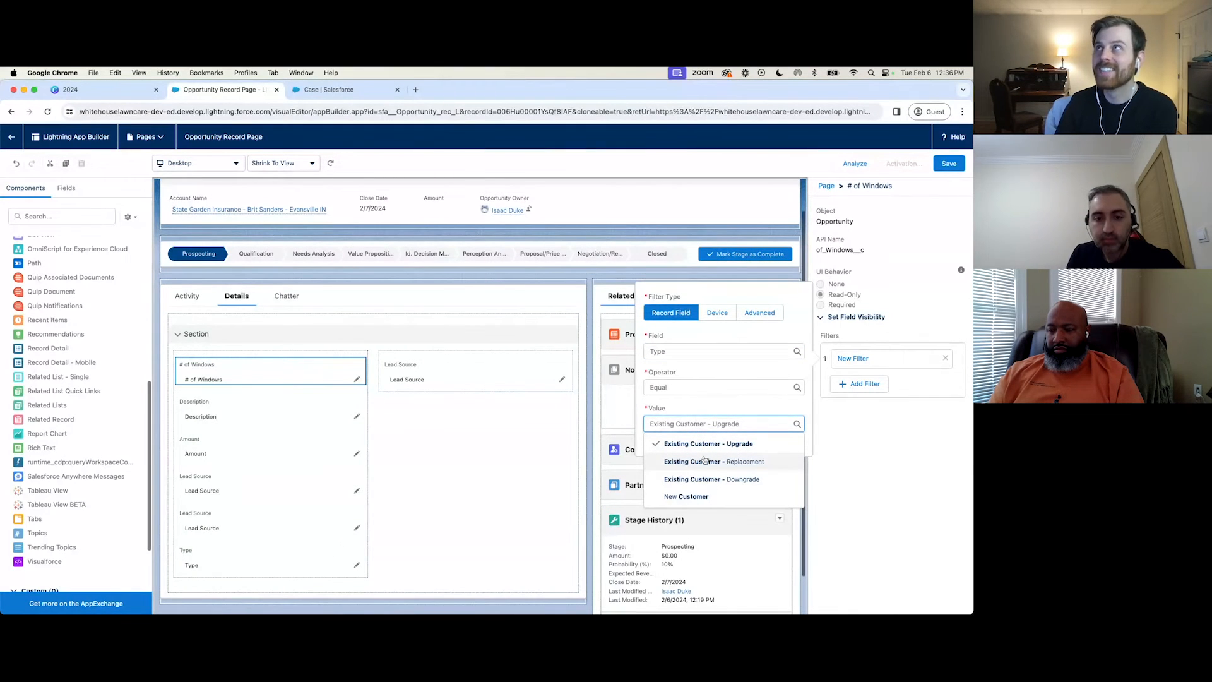
left_click(690, 496)
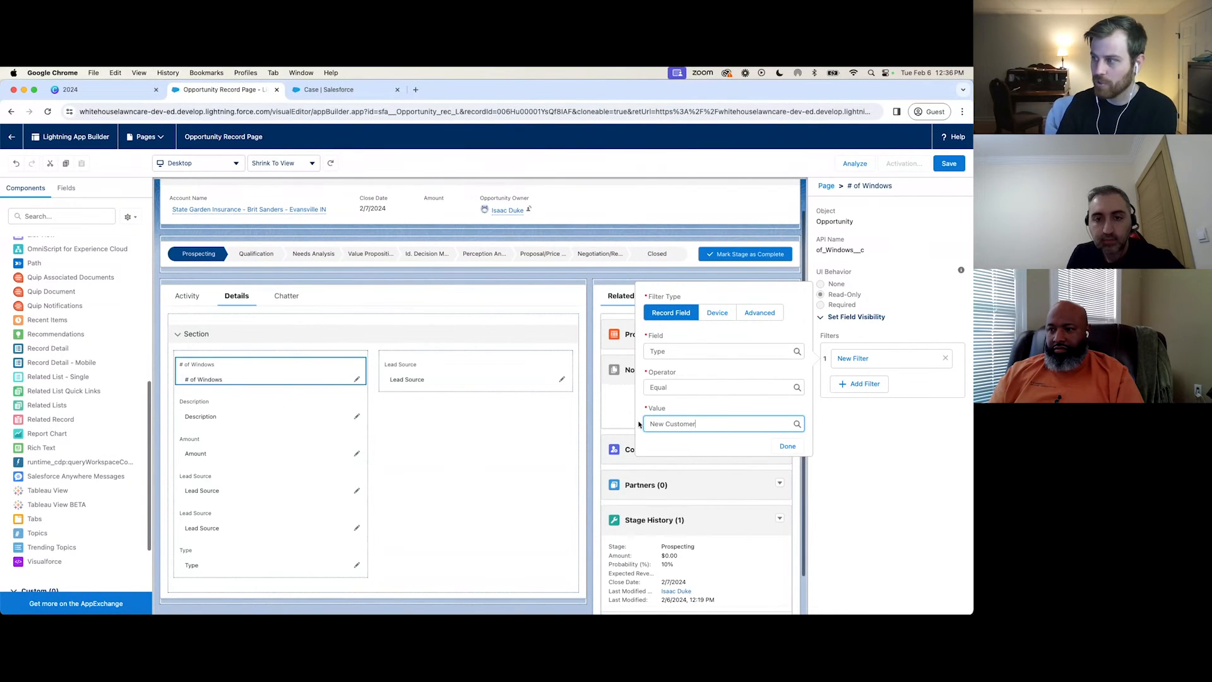
left_click(787, 446)
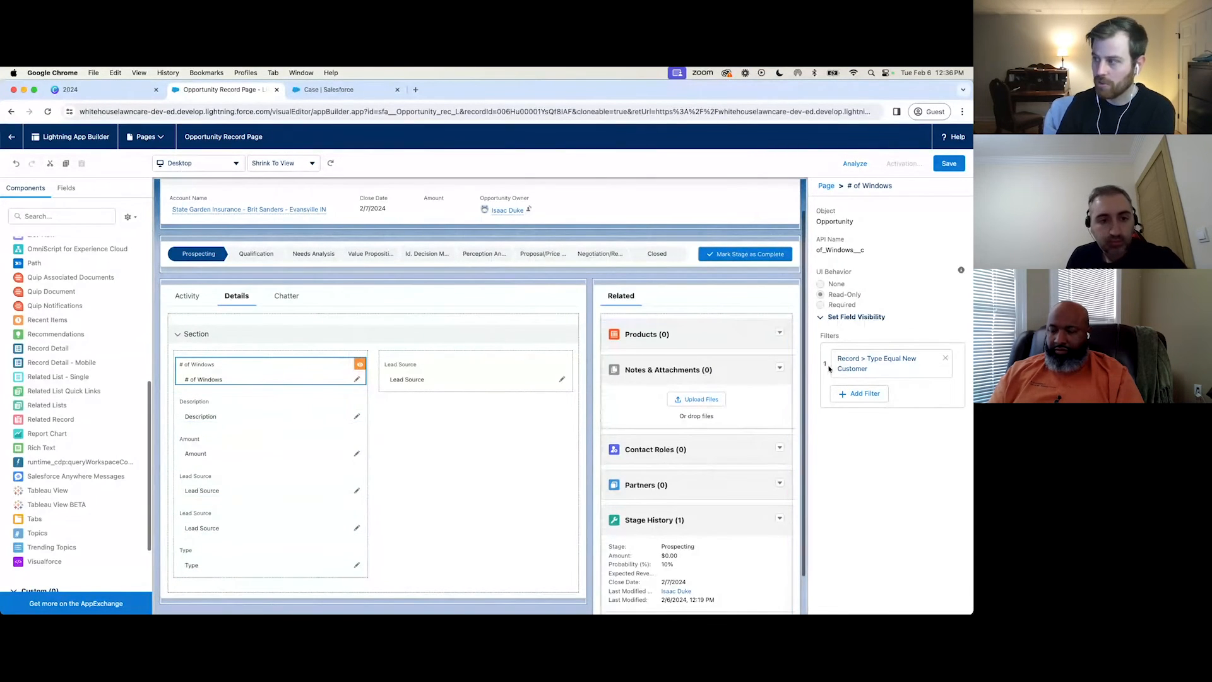
Examine the User fields available for an advanced visibility filter on the # of Windows field.
left_click(903, 368)
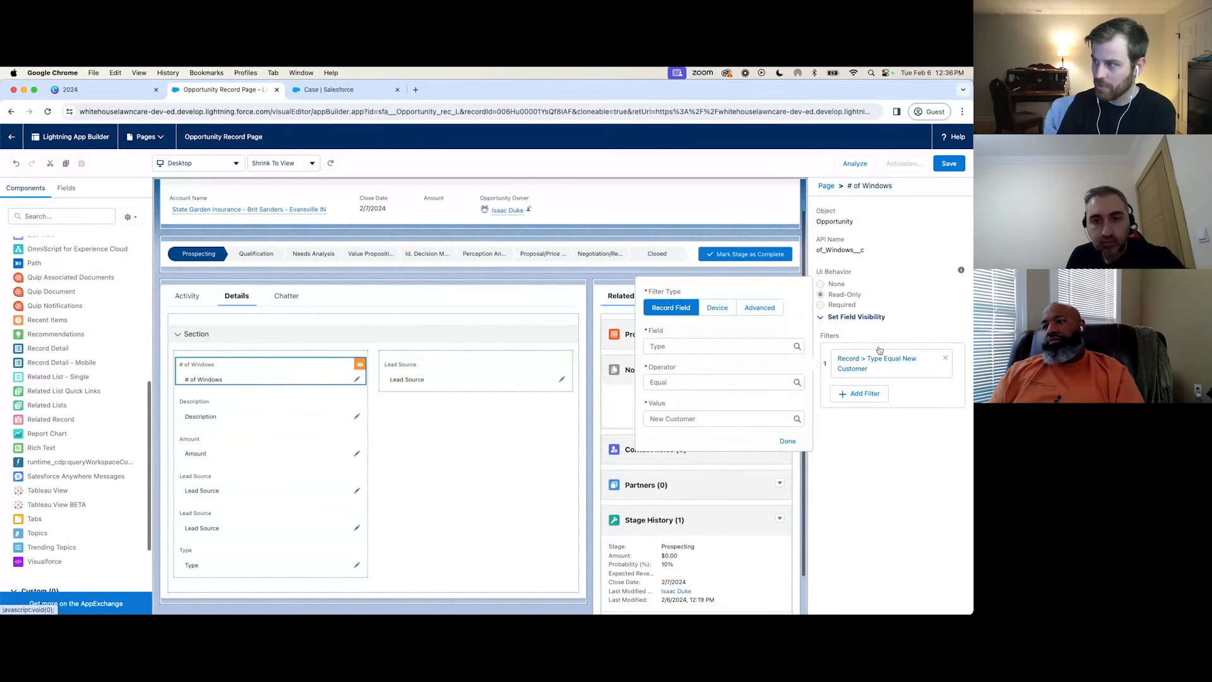
left_click(755, 308)
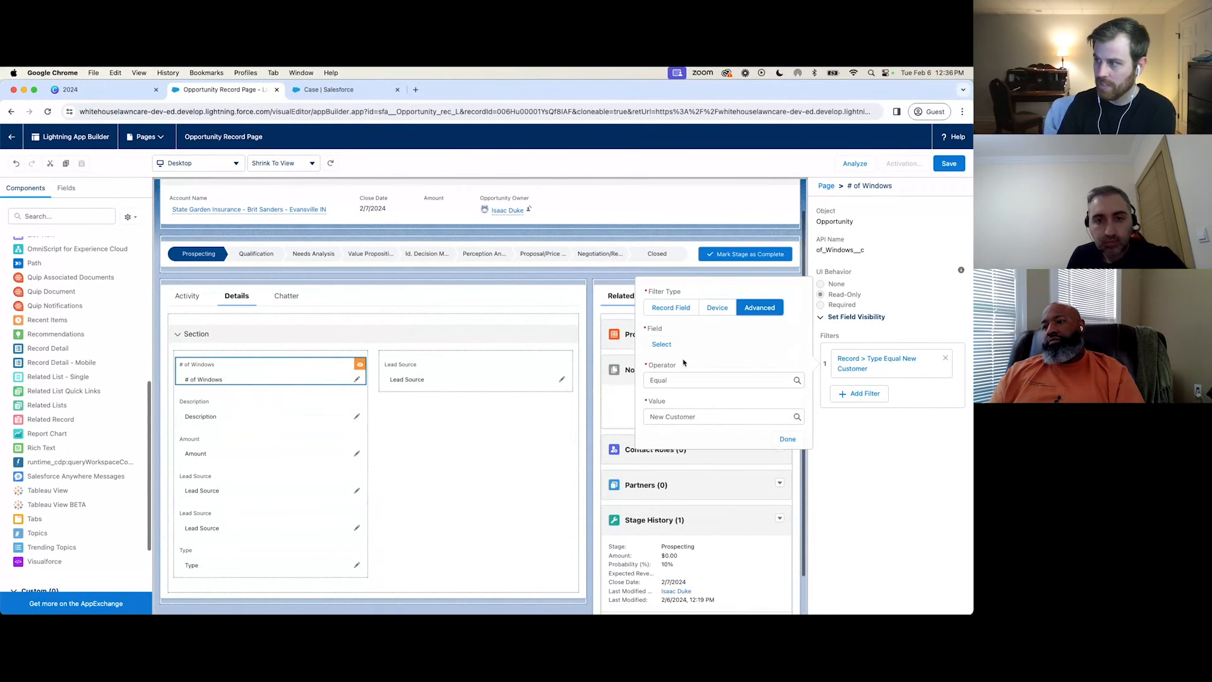
left_click(661, 345)
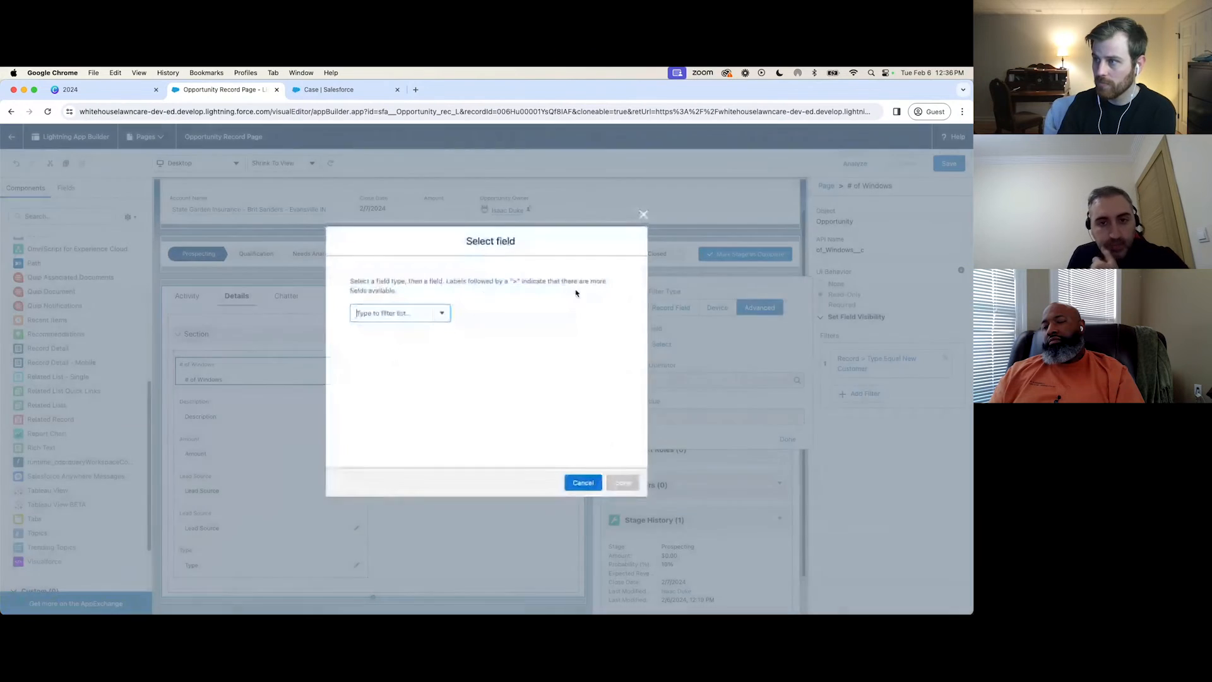
left_click(442, 313)
left_click(428, 346)
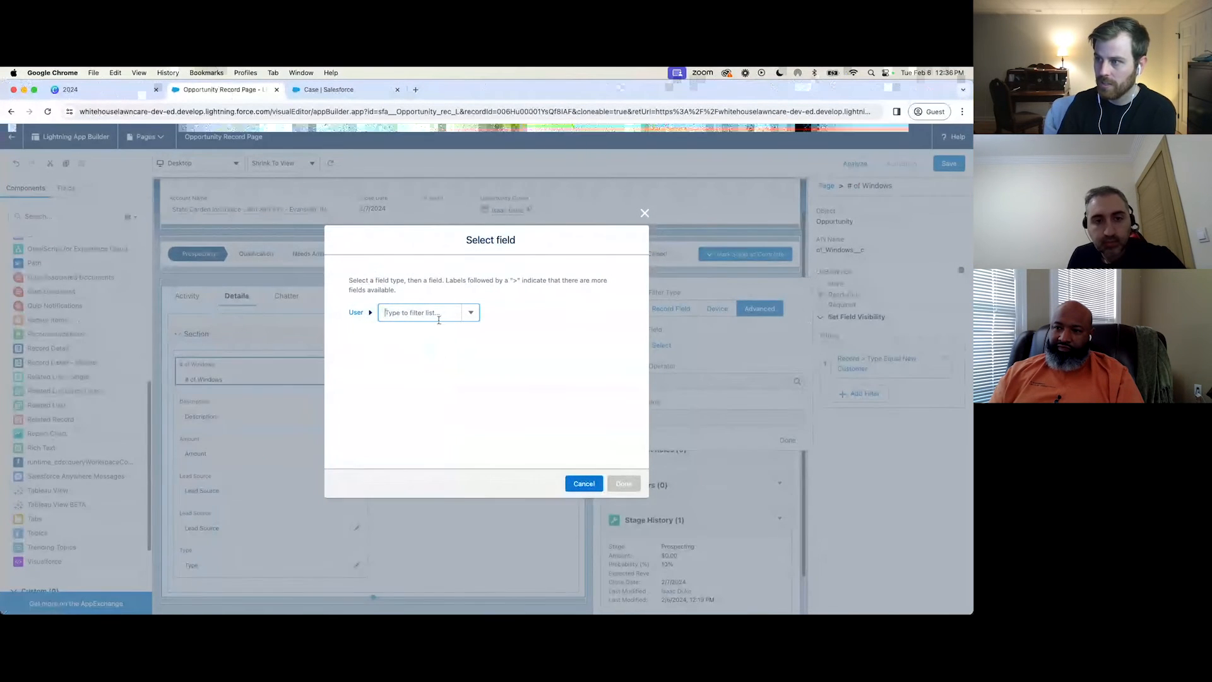
left_click(439, 319)
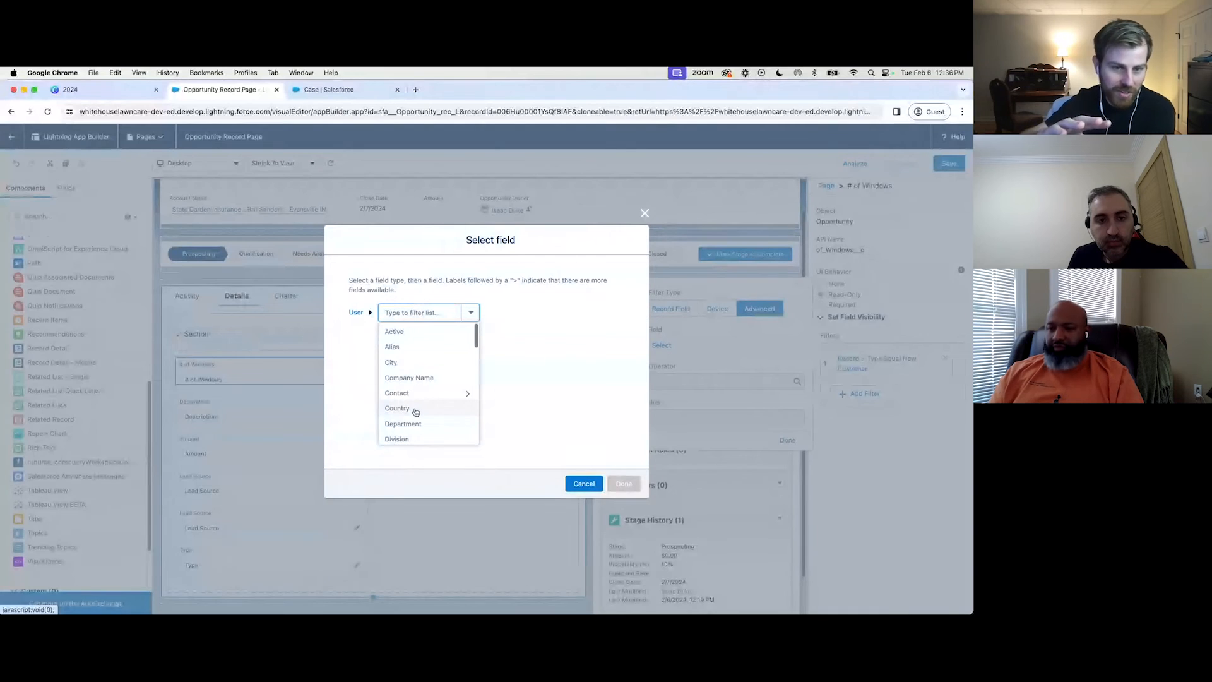
scroll(417, 410, "down", 10)
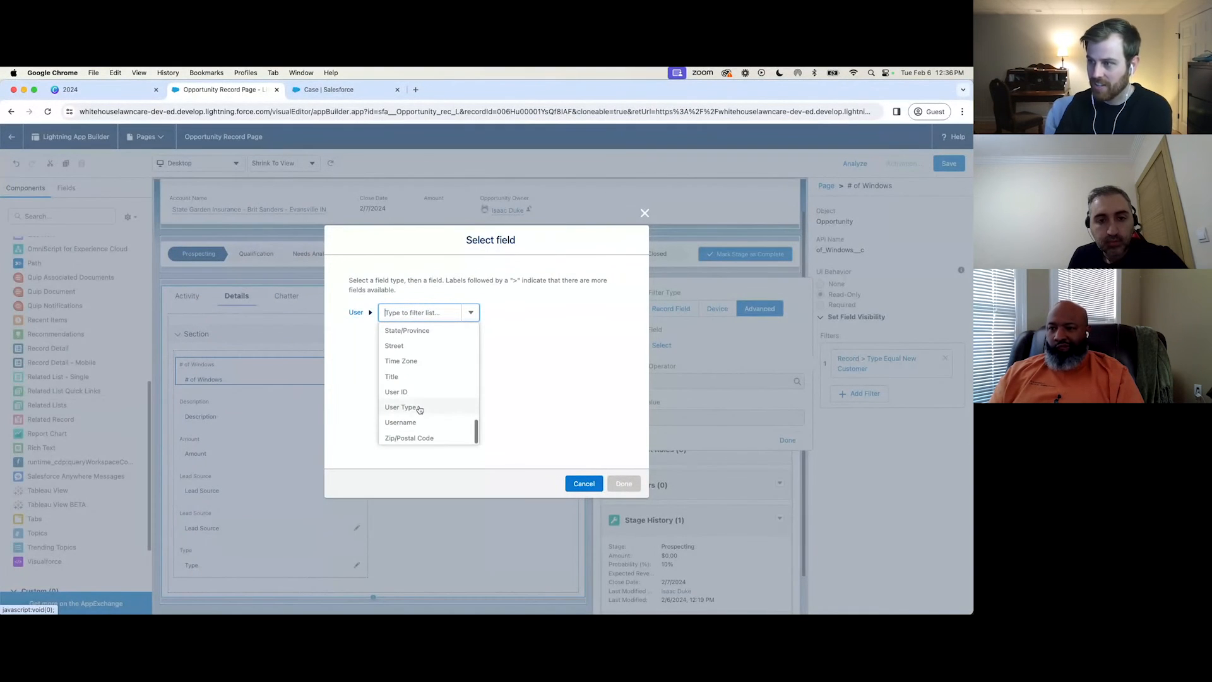
scroll(418, 404, "up", 5)
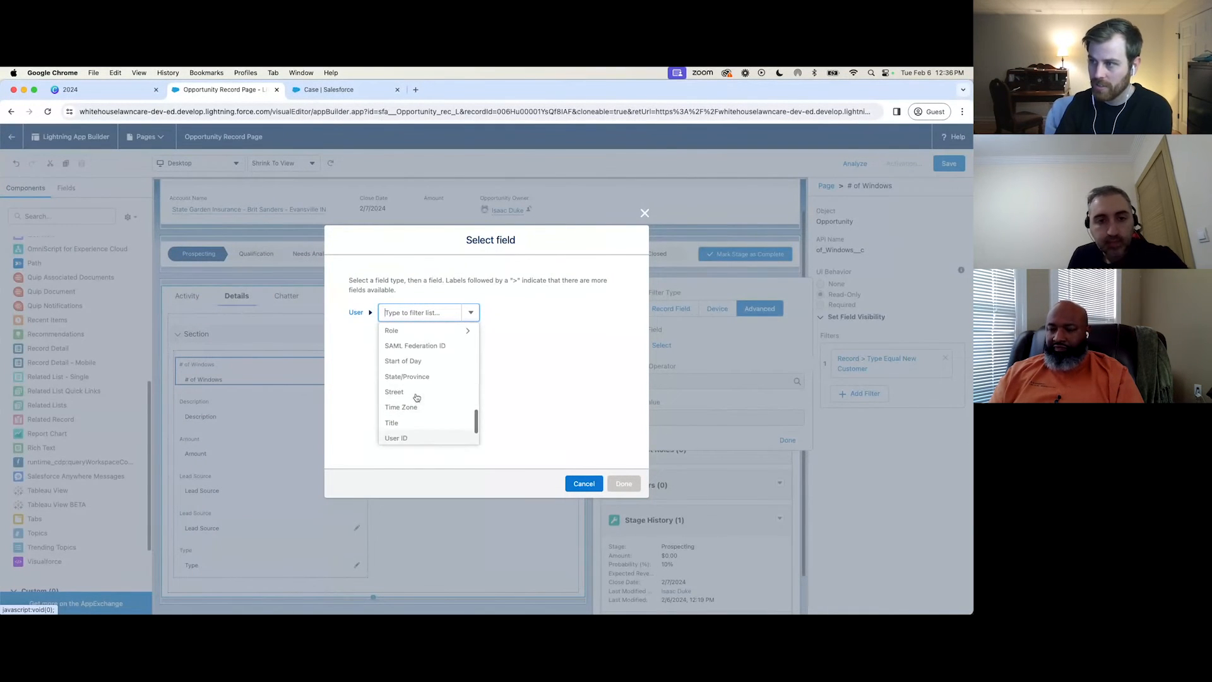
Try selecting the user's Profile > Name as the advanced filter field for # of Windows.
left_click(407, 374)
left_click(460, 315)
type("name")
left_click(456, 330)
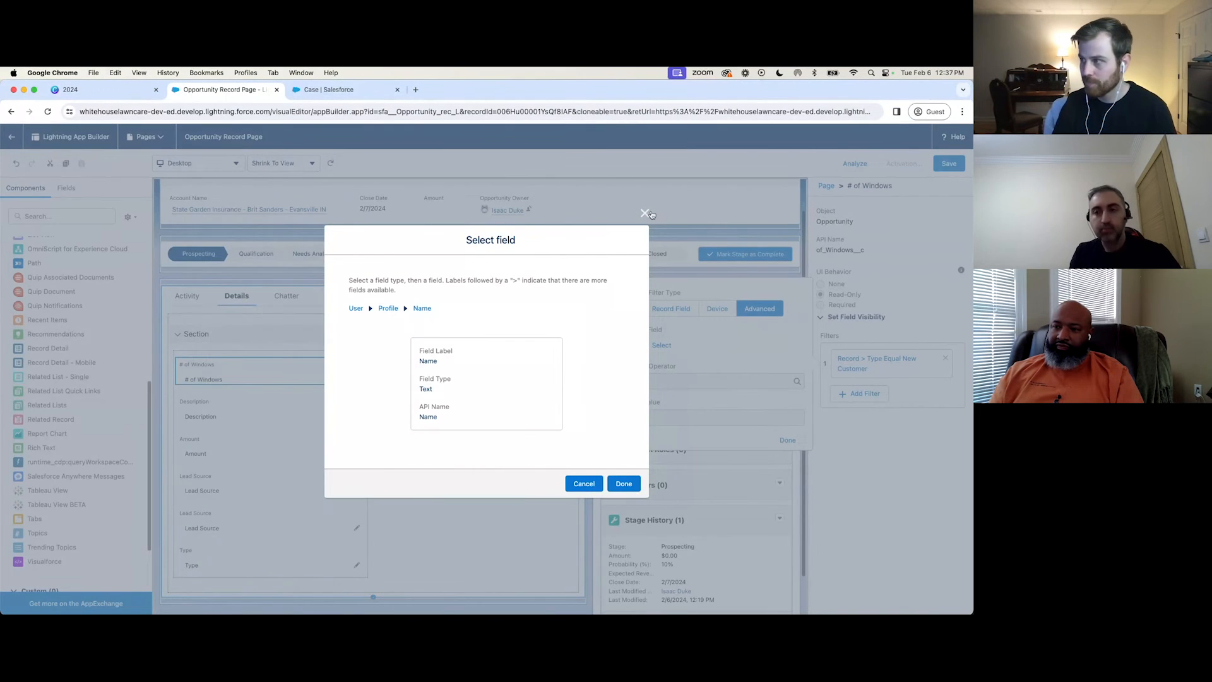
key("Escape")
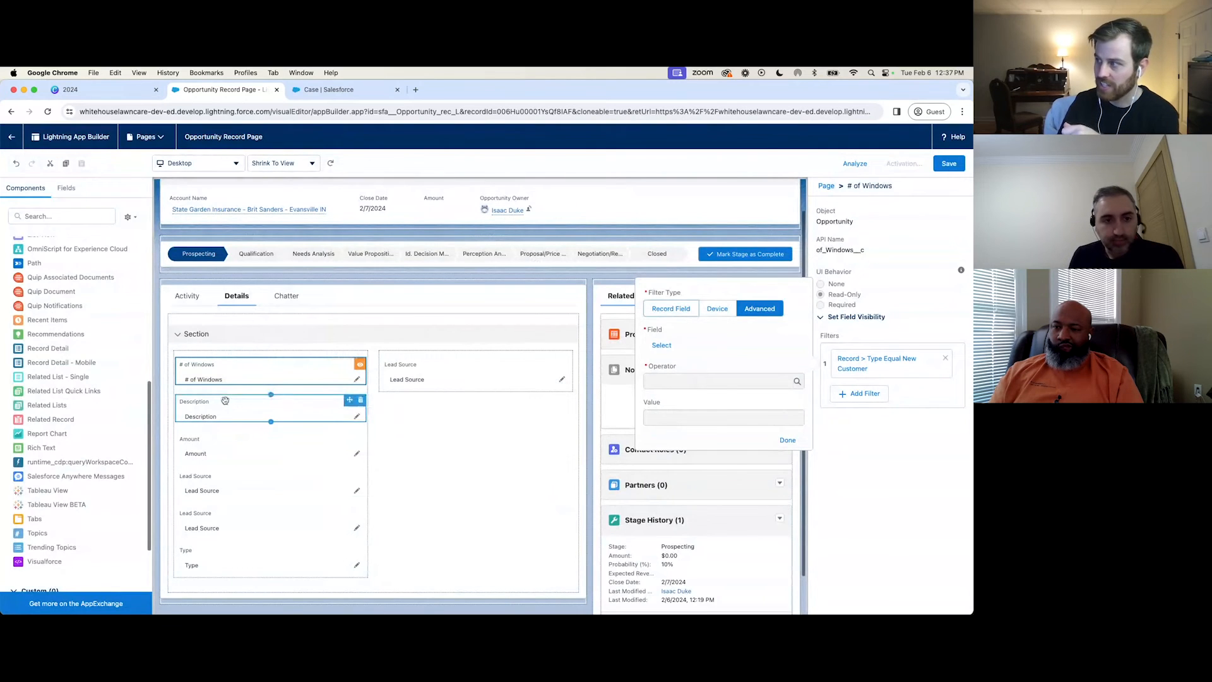
left_click(615, 292)
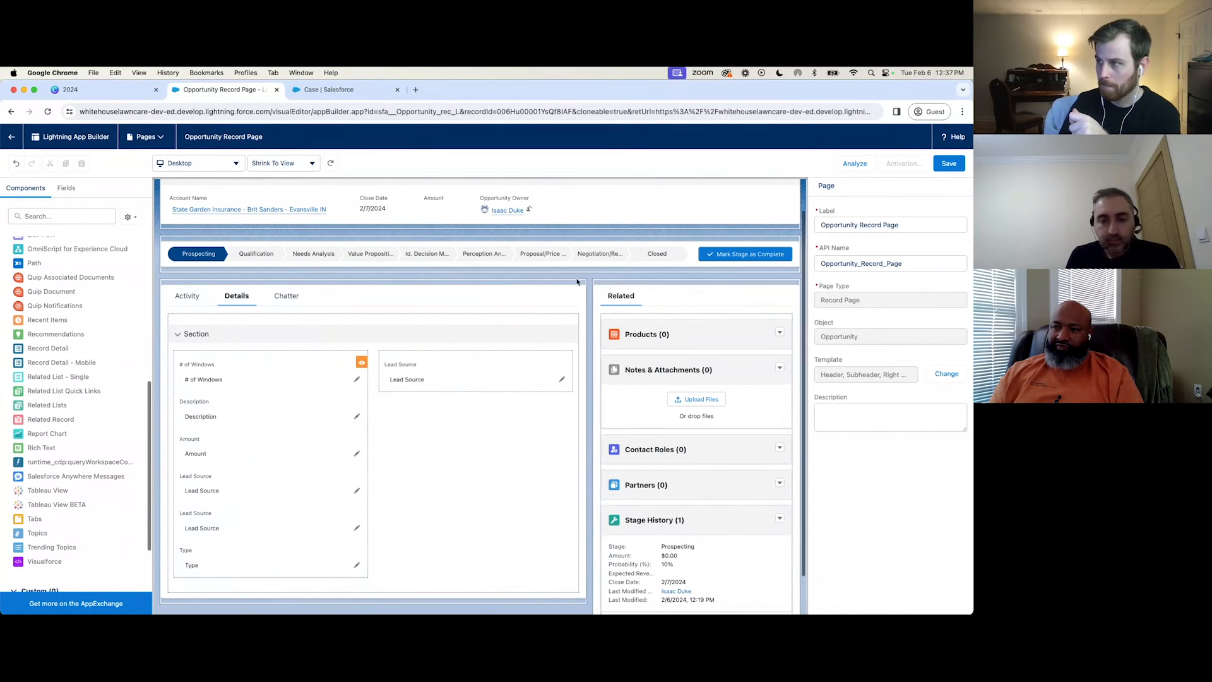
Examine the visibility filter options of the Path component and the settings of the Details tab's field section.
left_click(545, 253)
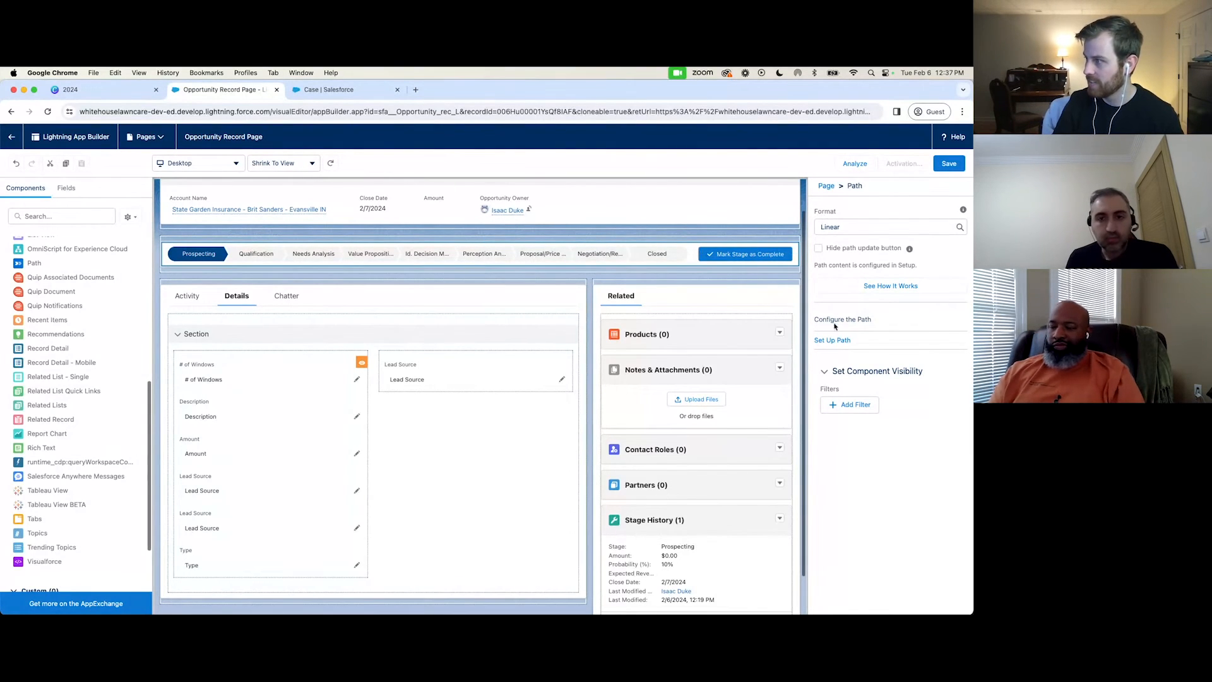
left_click(849, 404)
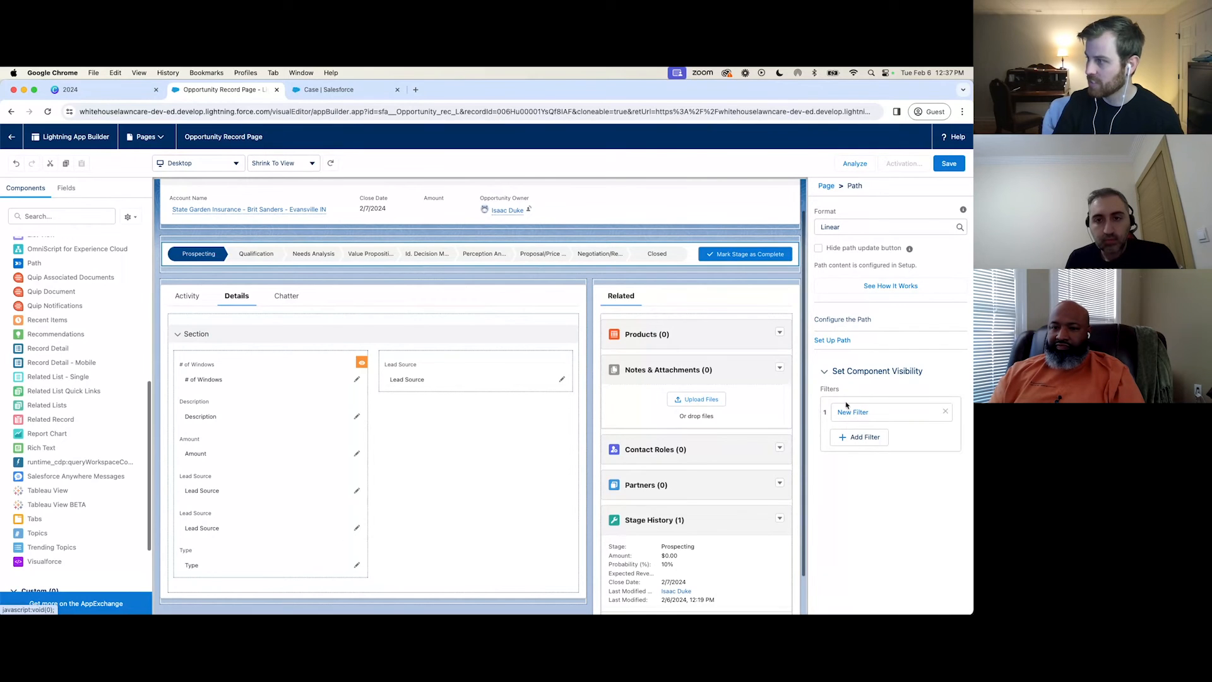
left_click(719, 395)
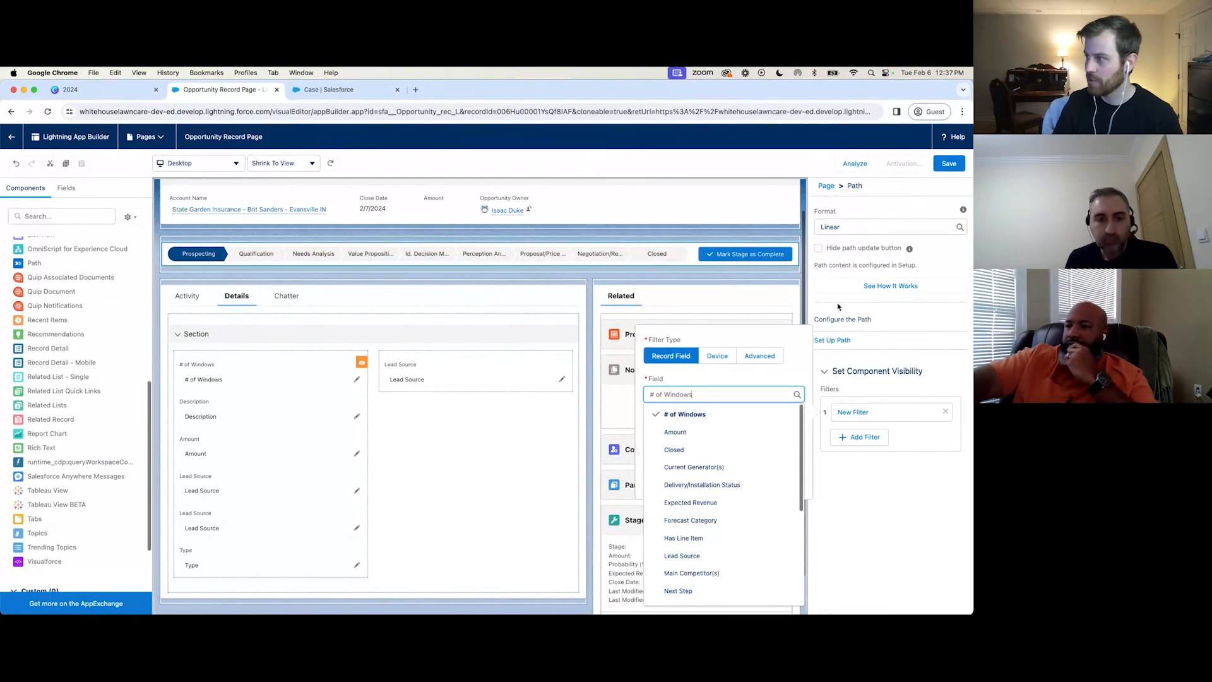
left_click(300, 329)
left_click(235, 366)
left_click(243, 351)
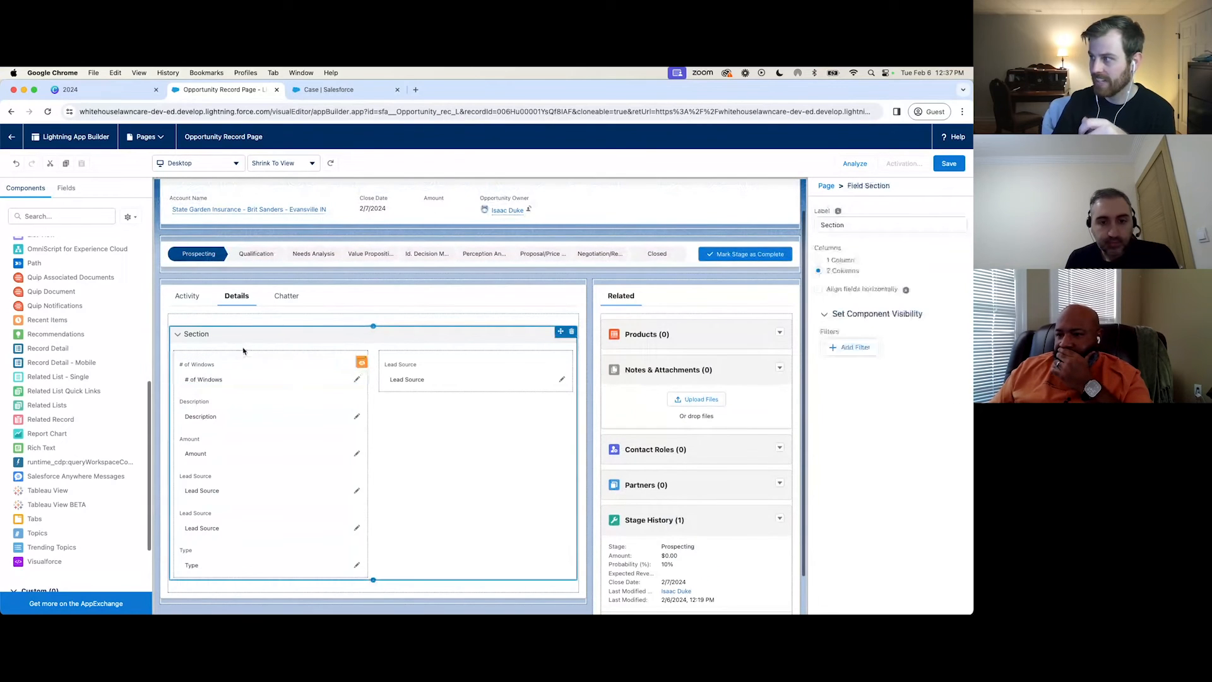
left_click(286, 249)
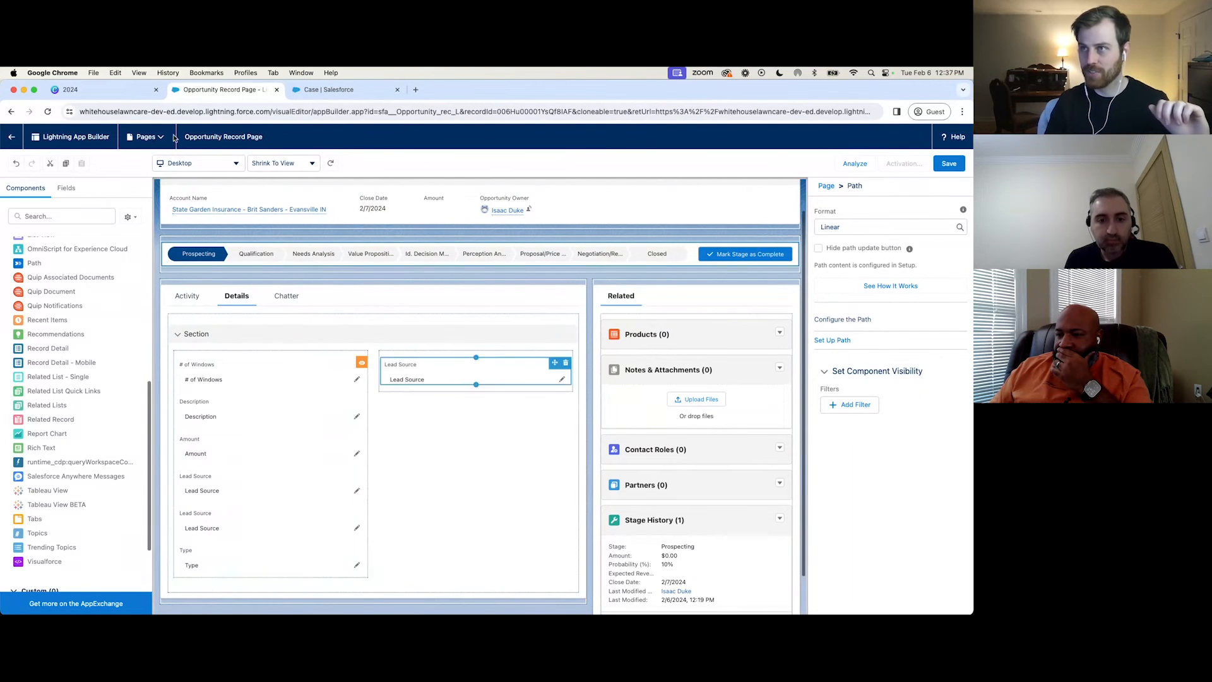
Consult the Layouts & Lightning Record Pages slide in Canva and examine the header fields of the Power Washing Deal opportunity.
left_click(99, 93)
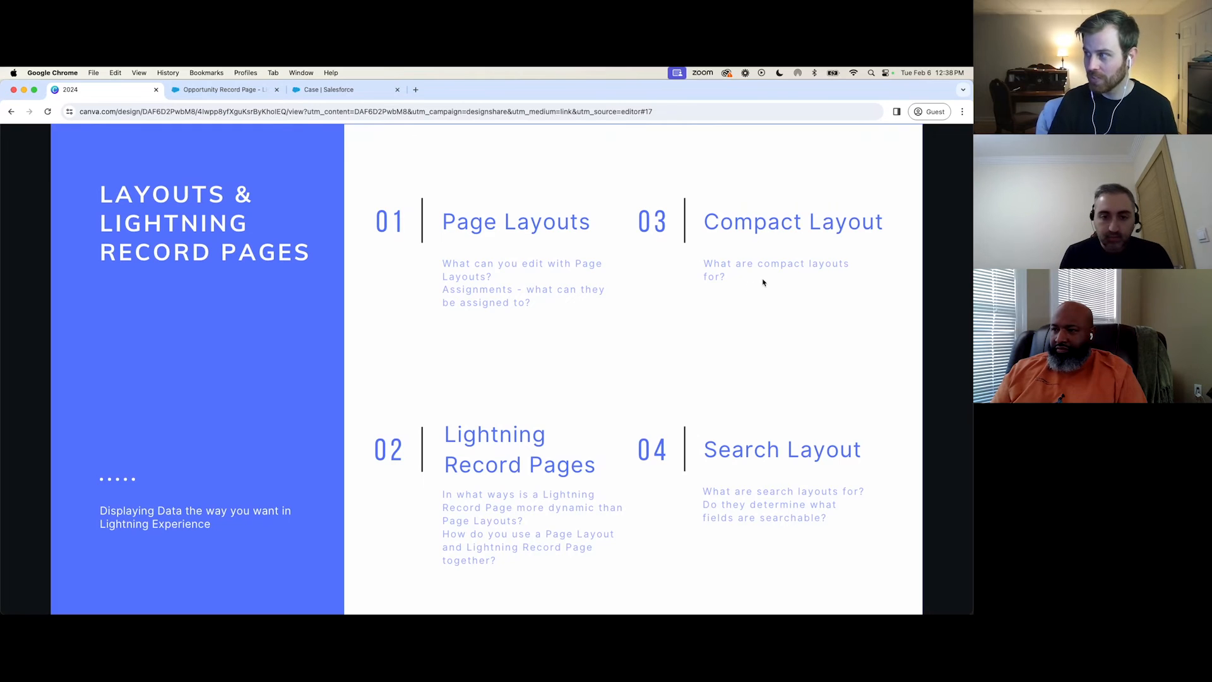
left_click(239, 92)
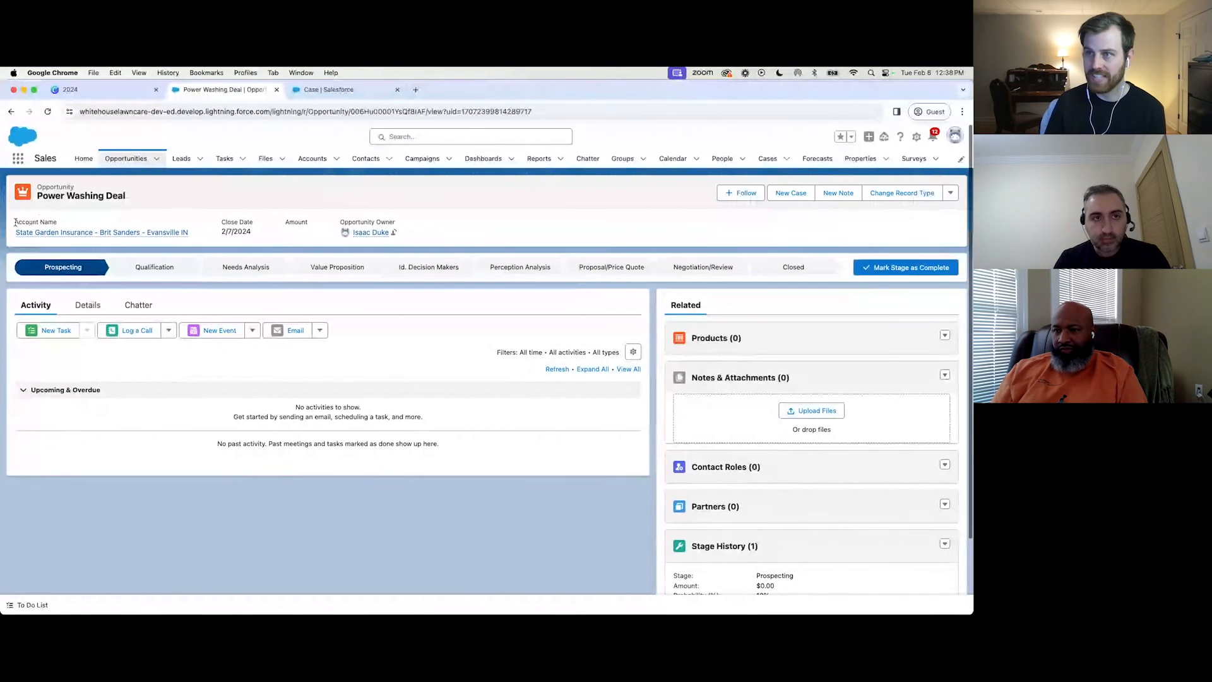
left_click_drag(29, 223, 290, 219)
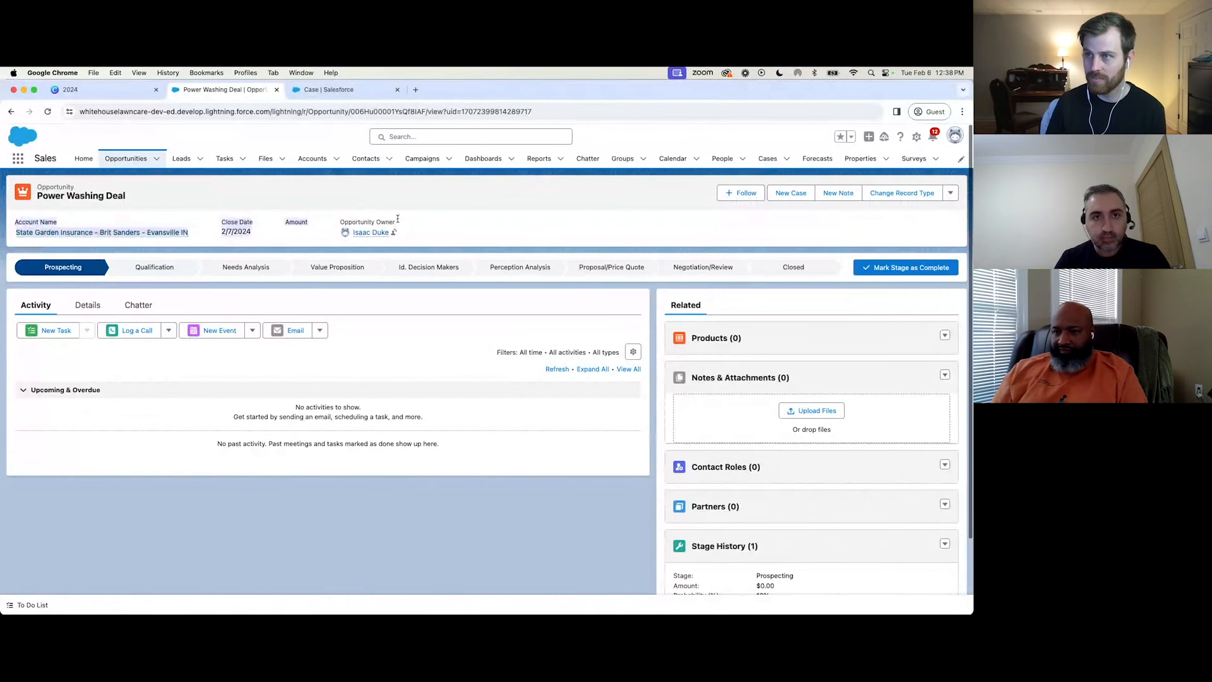
Find the Opportunity object in Object Manager and examine the fields included in its System Default compact layout.
left_click(316, 89)
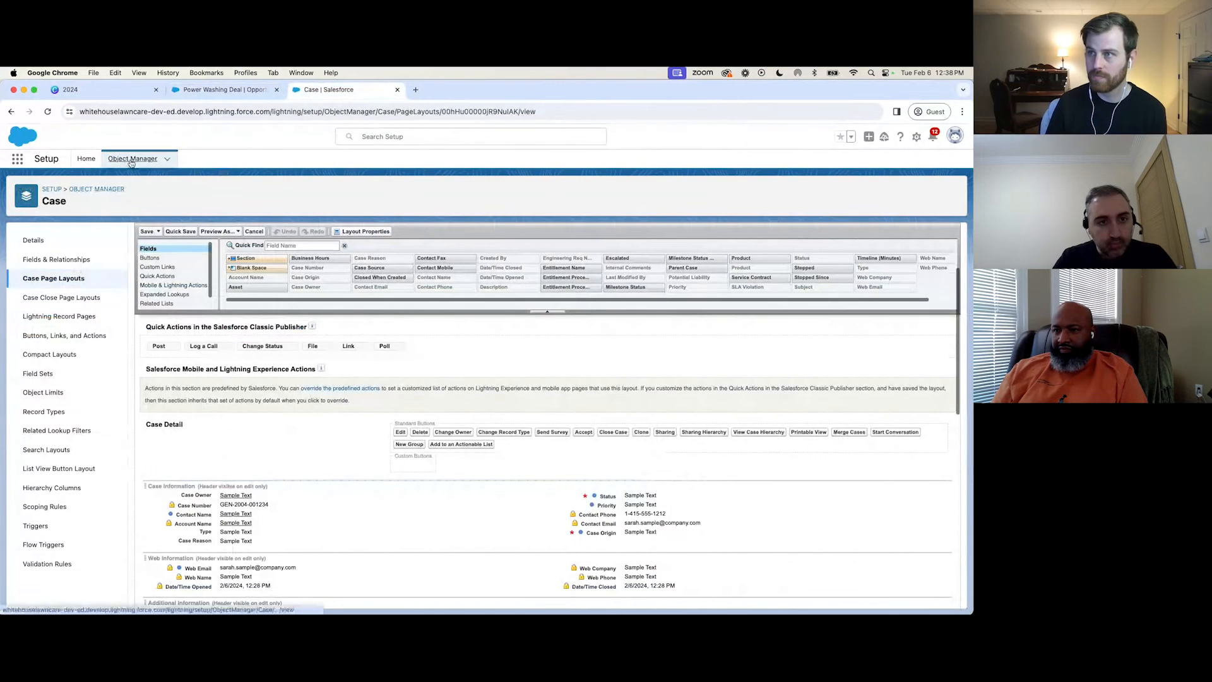
left_click(130, 159)
left_click(777, 191)
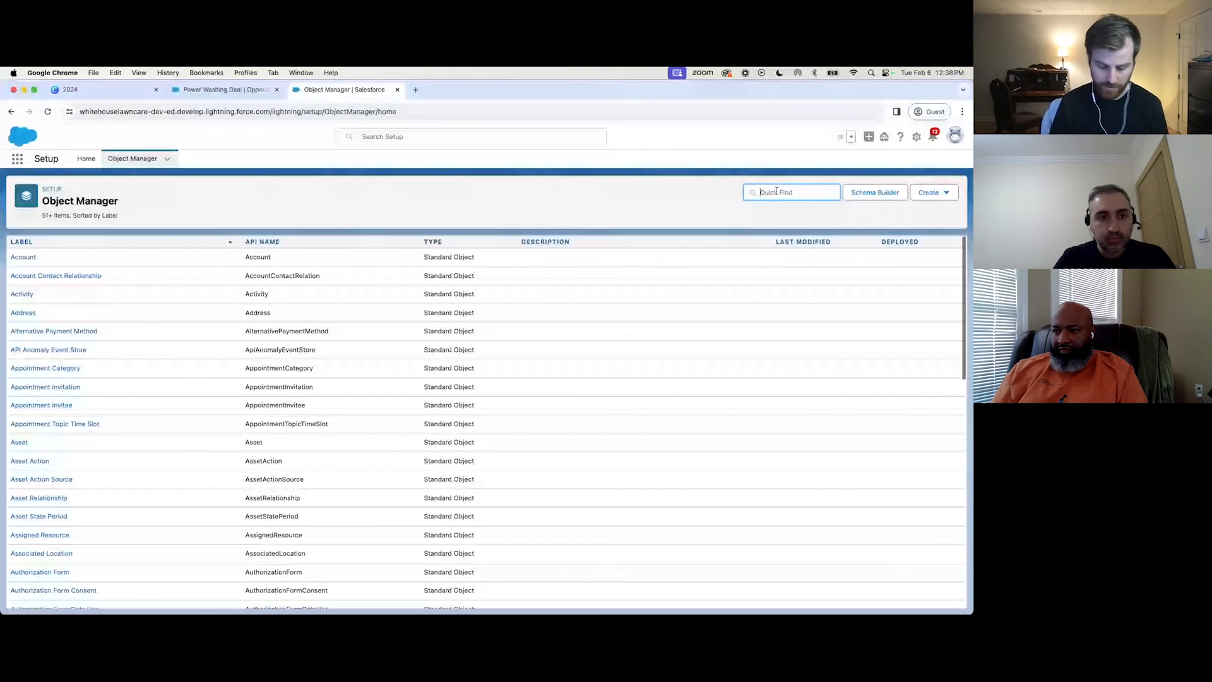
type("oppor")
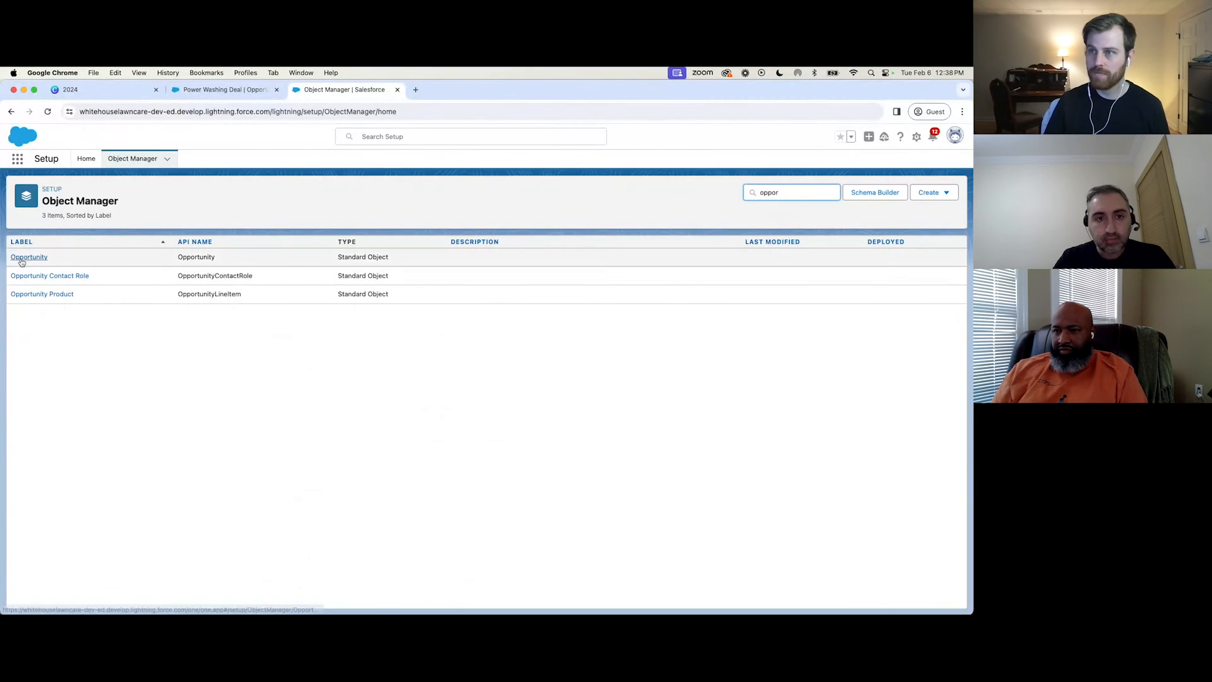
left_click(31, 256)
left_click(49, 340)
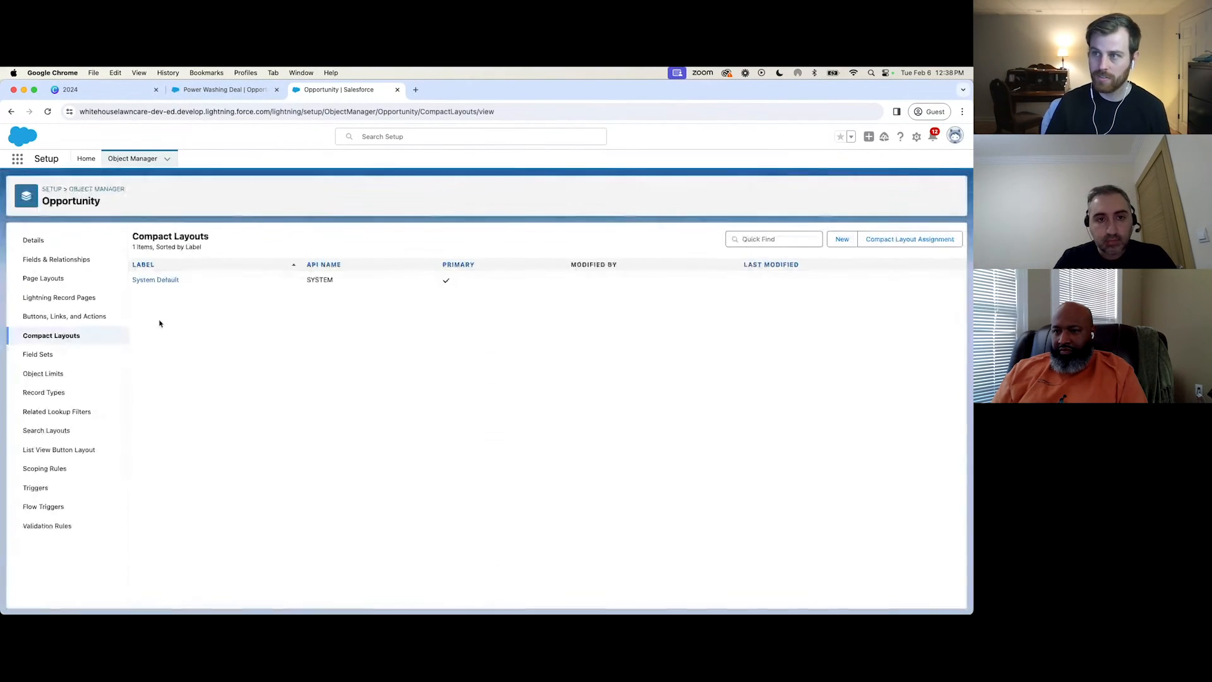
left_click(159, 280)
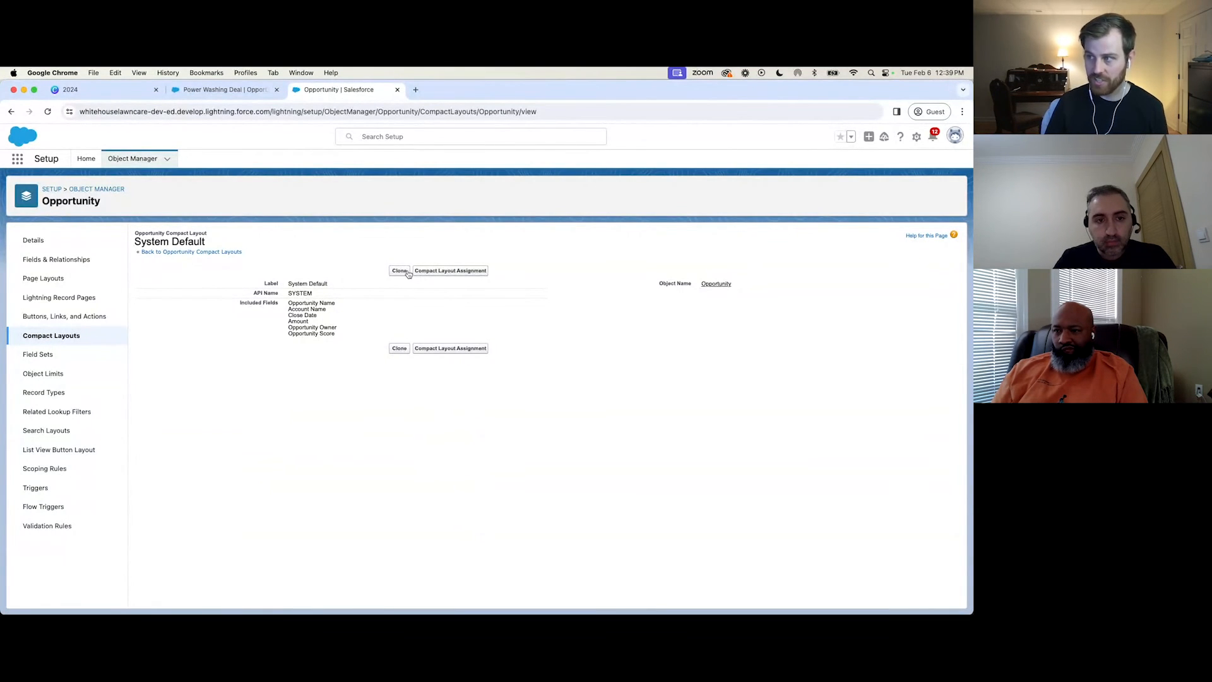
Start a new Opportunity compact layout, examine its available fields, and return to the Power Washing Deal record.
left_click(52, 339)
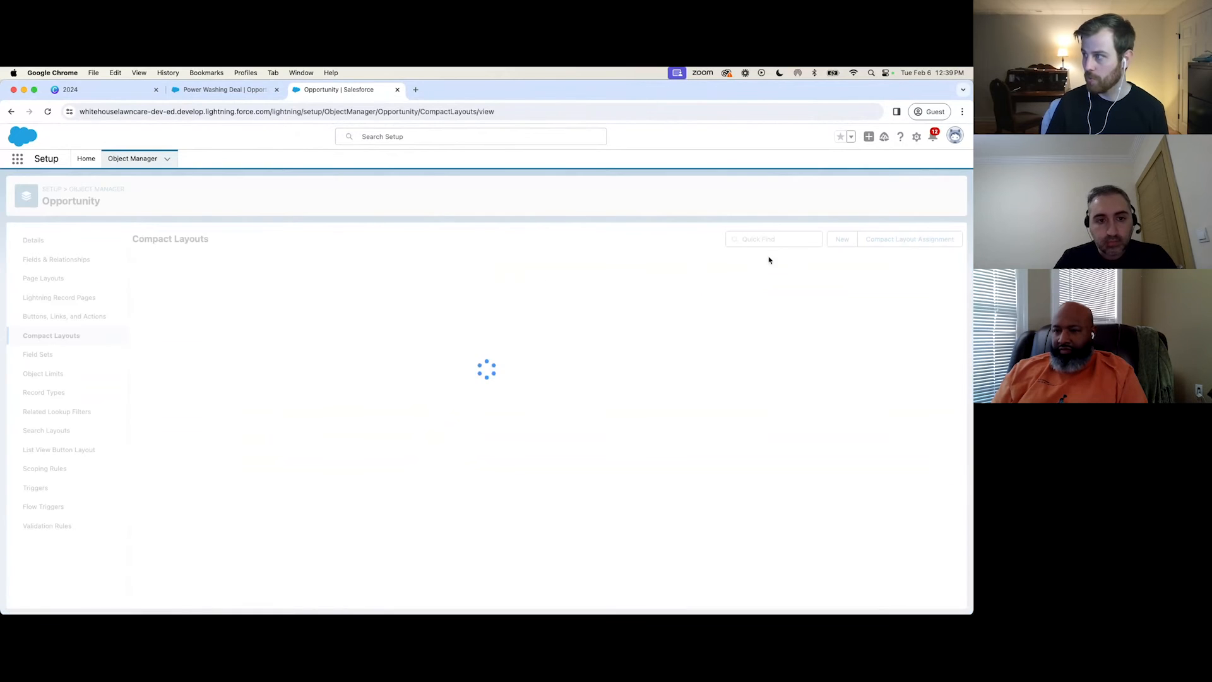
left_click(830, 241)
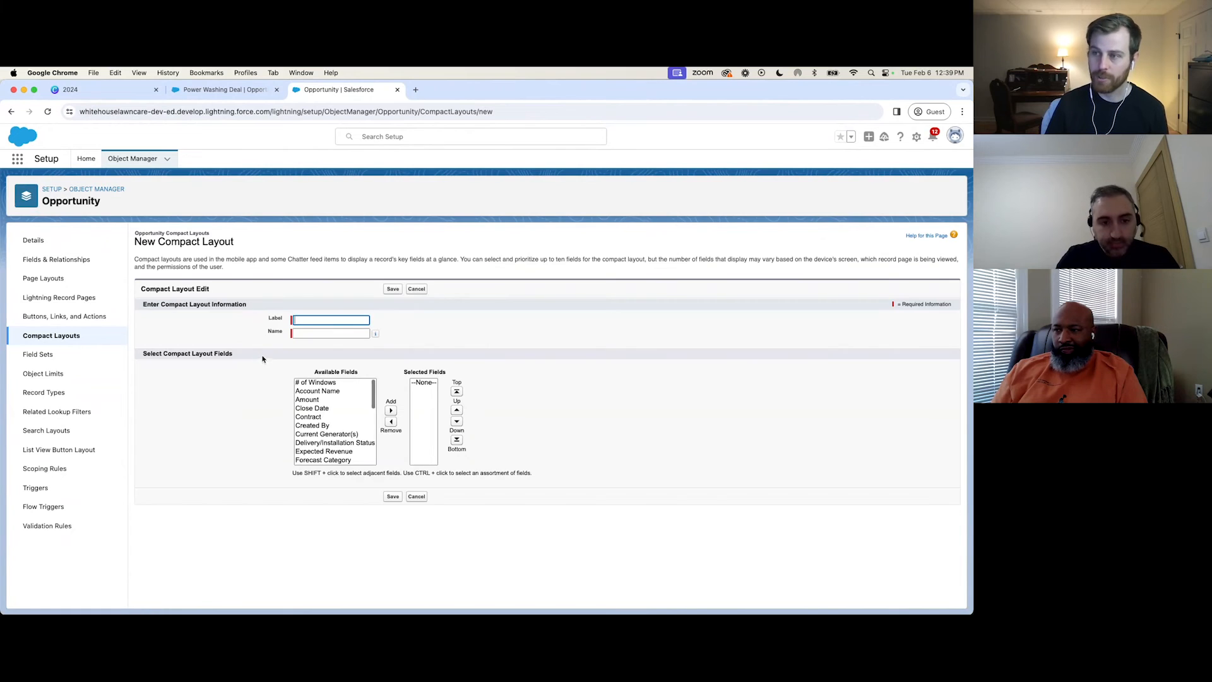
scroll(323, 446, "down", 2)
scroll(323, 446, "down", 3)
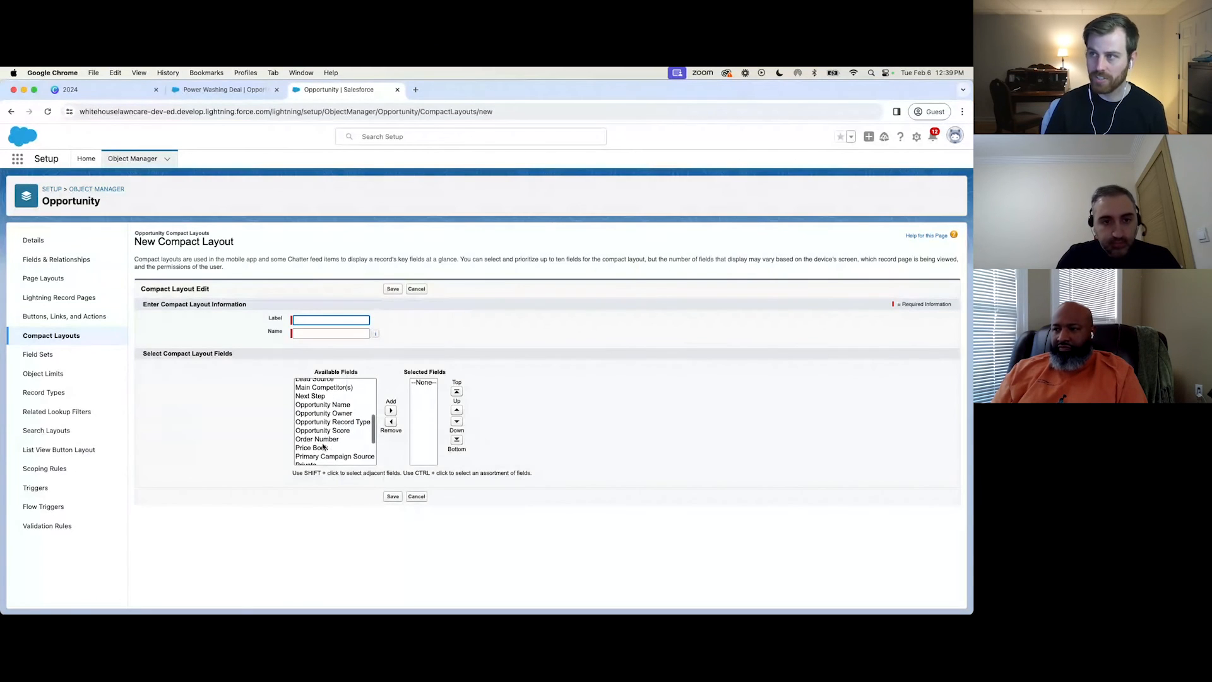
left_click(214, 90)
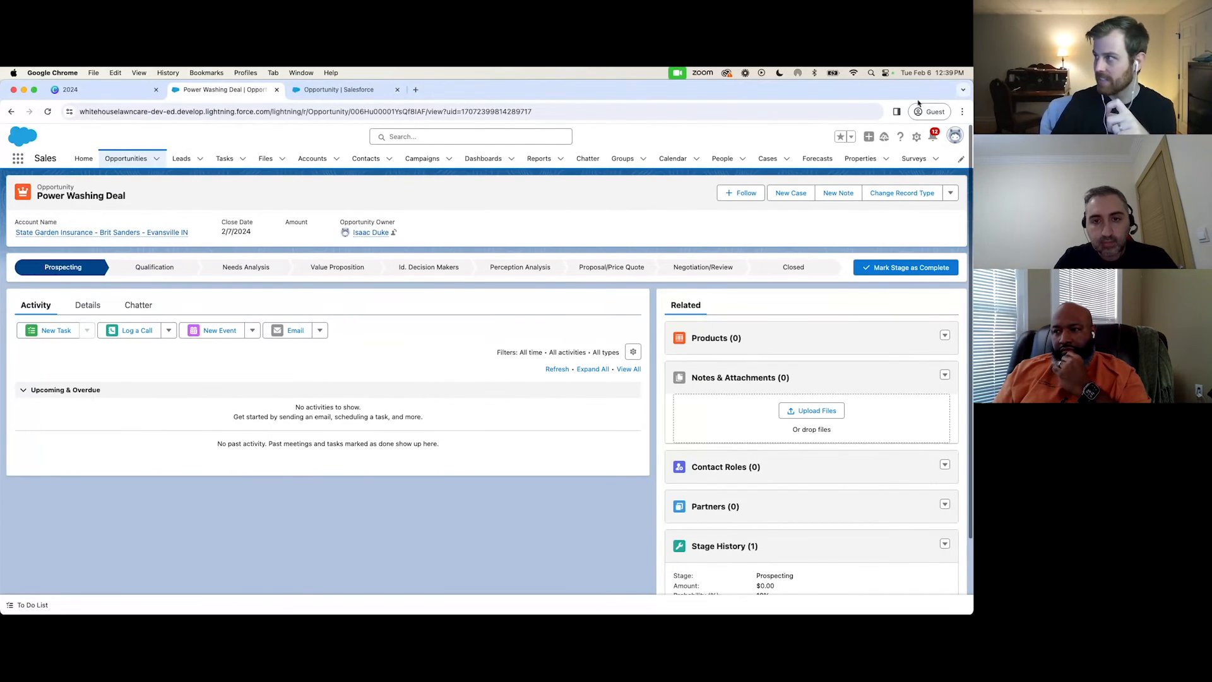
Open the Opportunity Record Page in Lightning App Builder, switch its preview to Phone and examine the Details tab's mobile view.
left_click(917, 138)
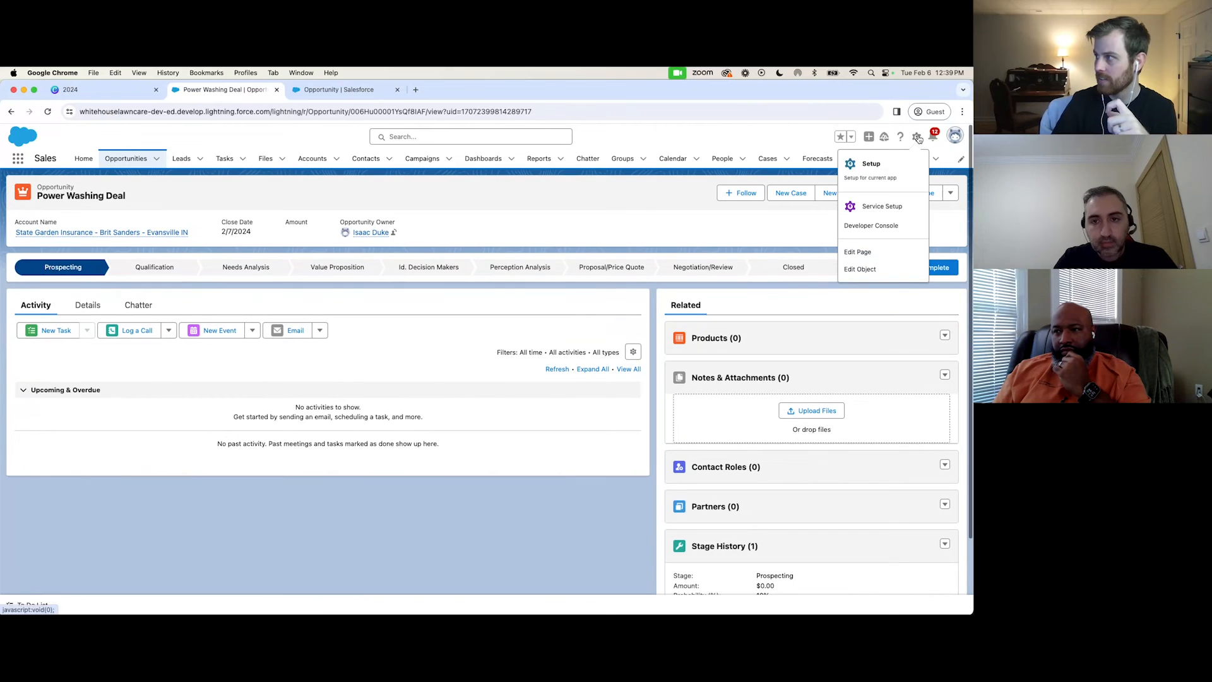
left_click(861, 254)
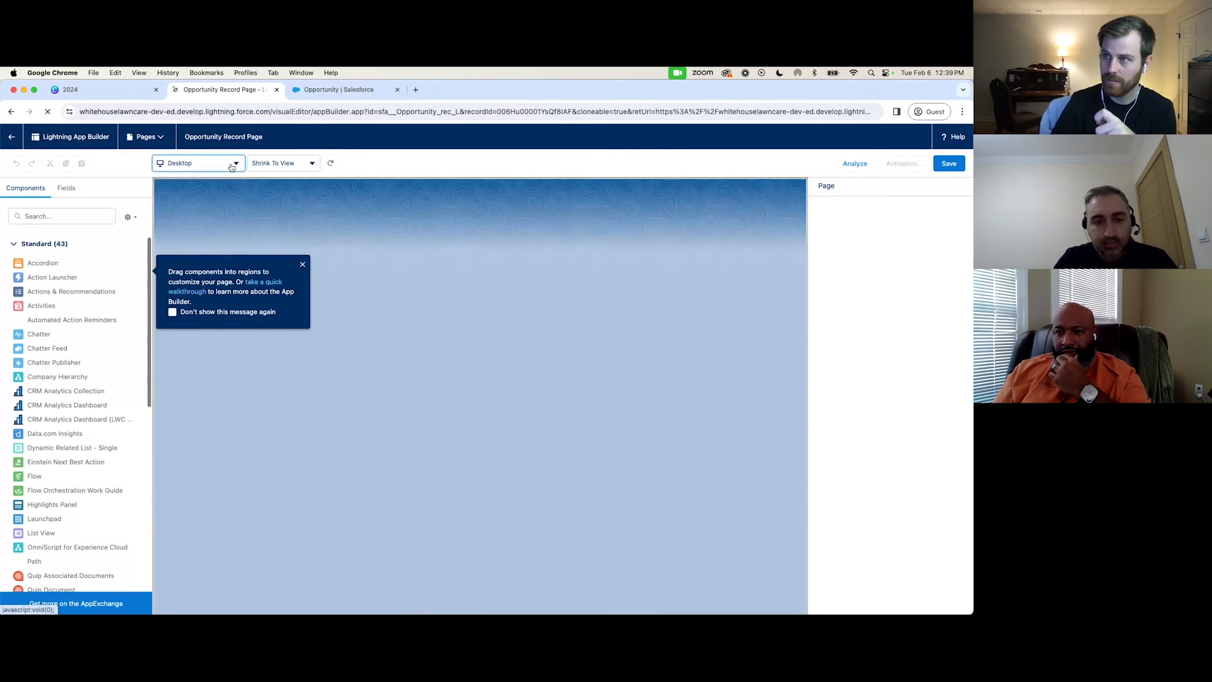
left_click(231, 166)
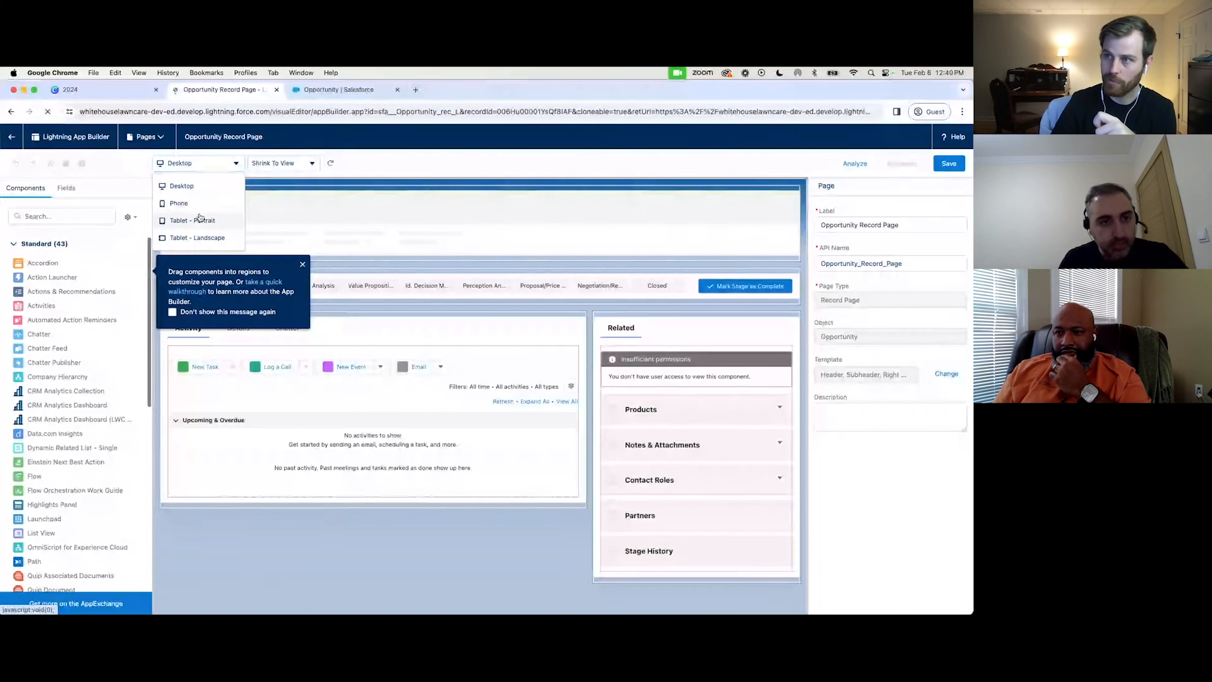
left_click(195, 206)
left_click(303, 265)
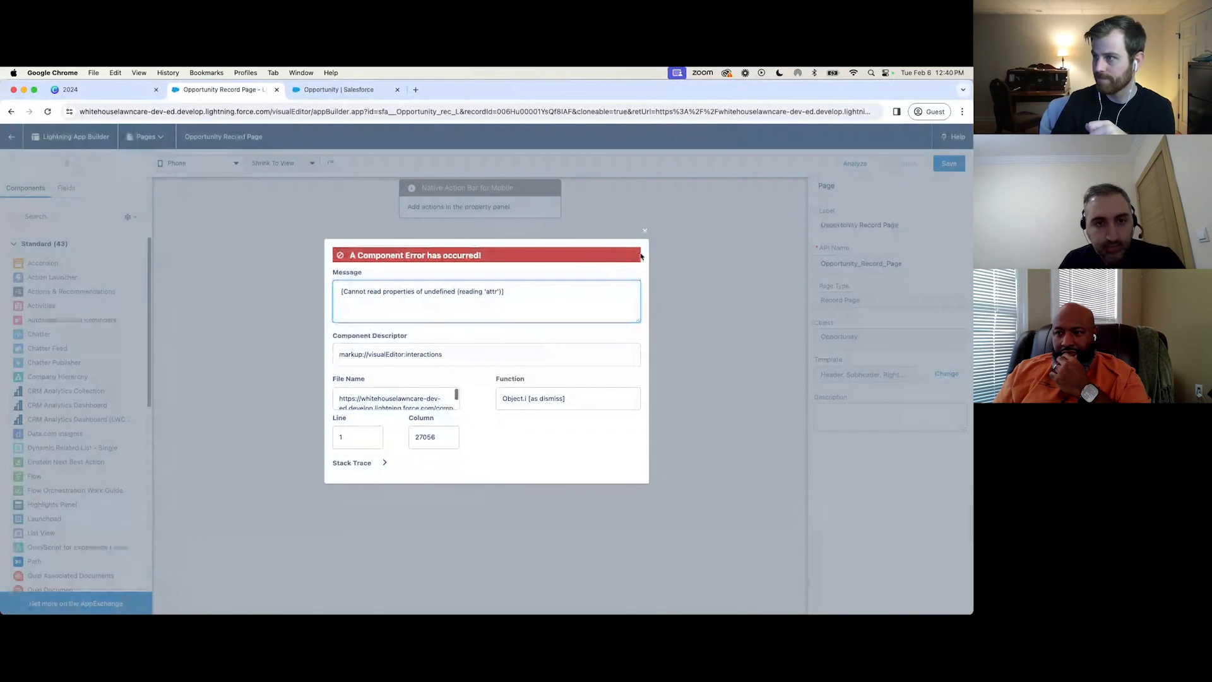
left_click(644, 232)
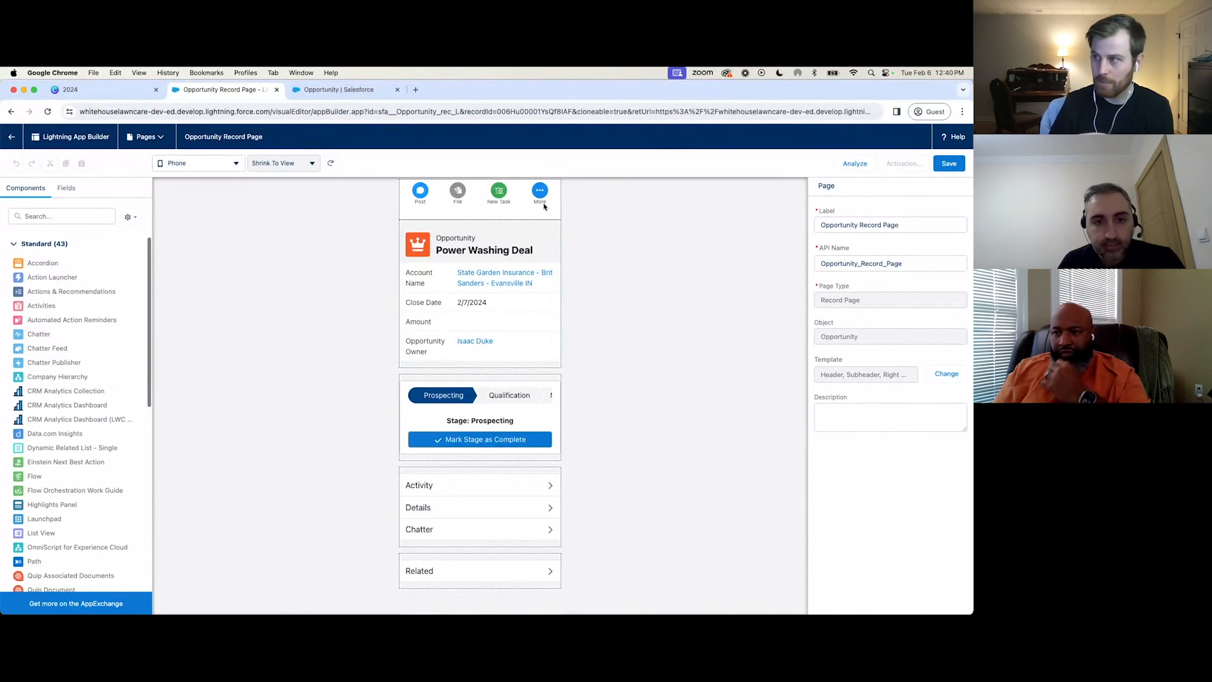
left_click(464, 510)
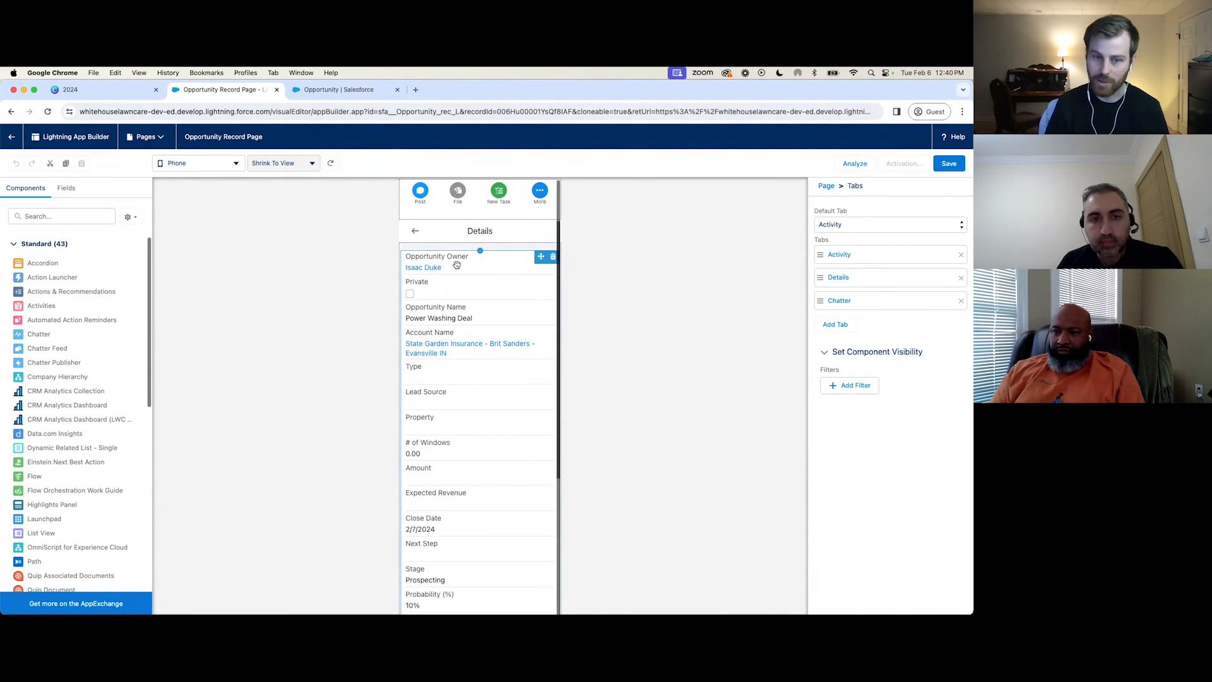
left_click(415, 231)
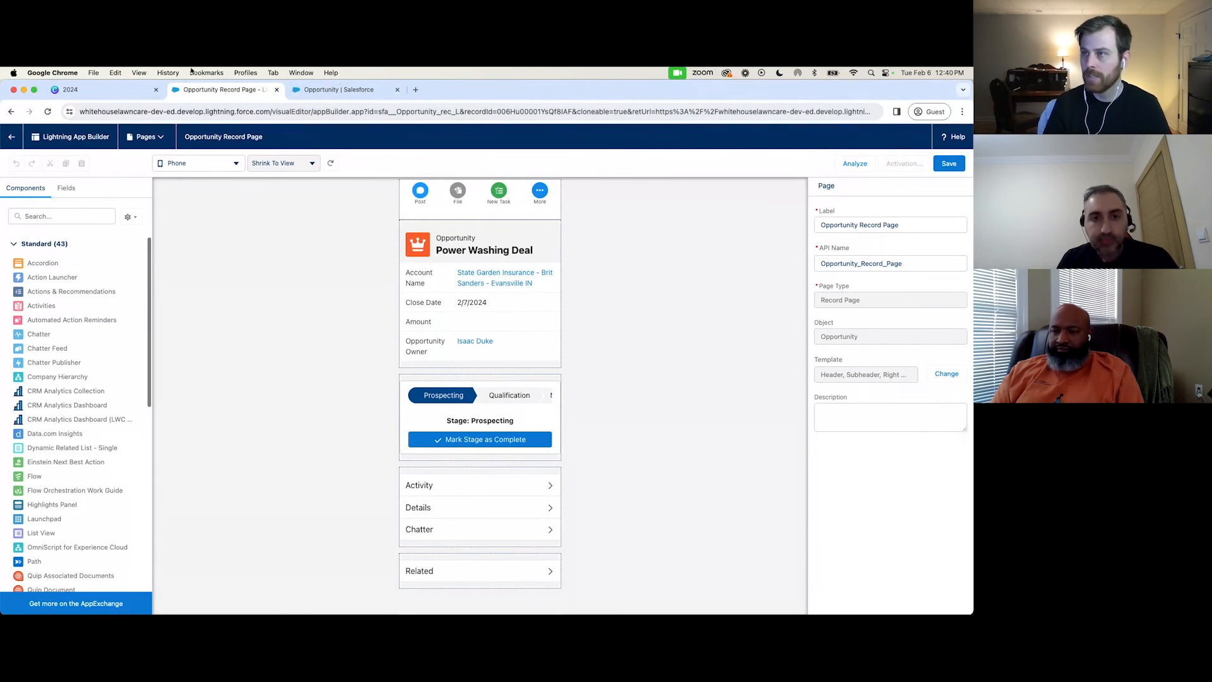
Consult the Layouts & Lightning Record Pages slide in Canva, and open the Sales app in place of the Opportunity setup page.
left_click(127, 94)
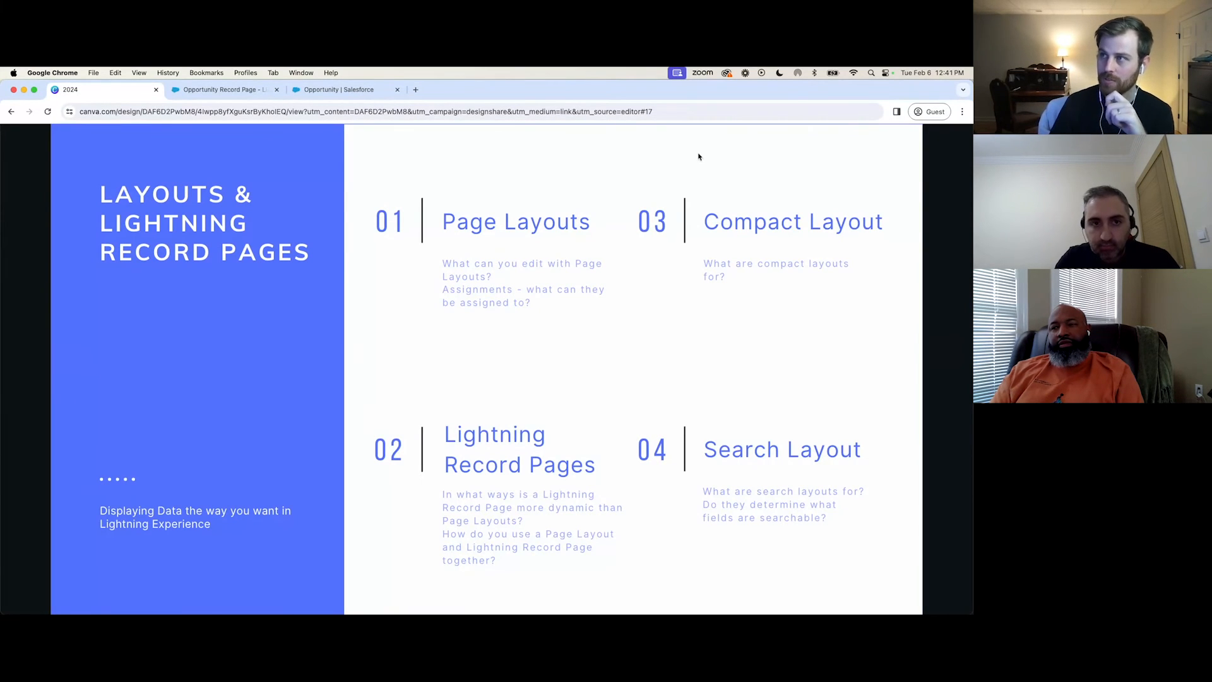
left_click(339, 89)
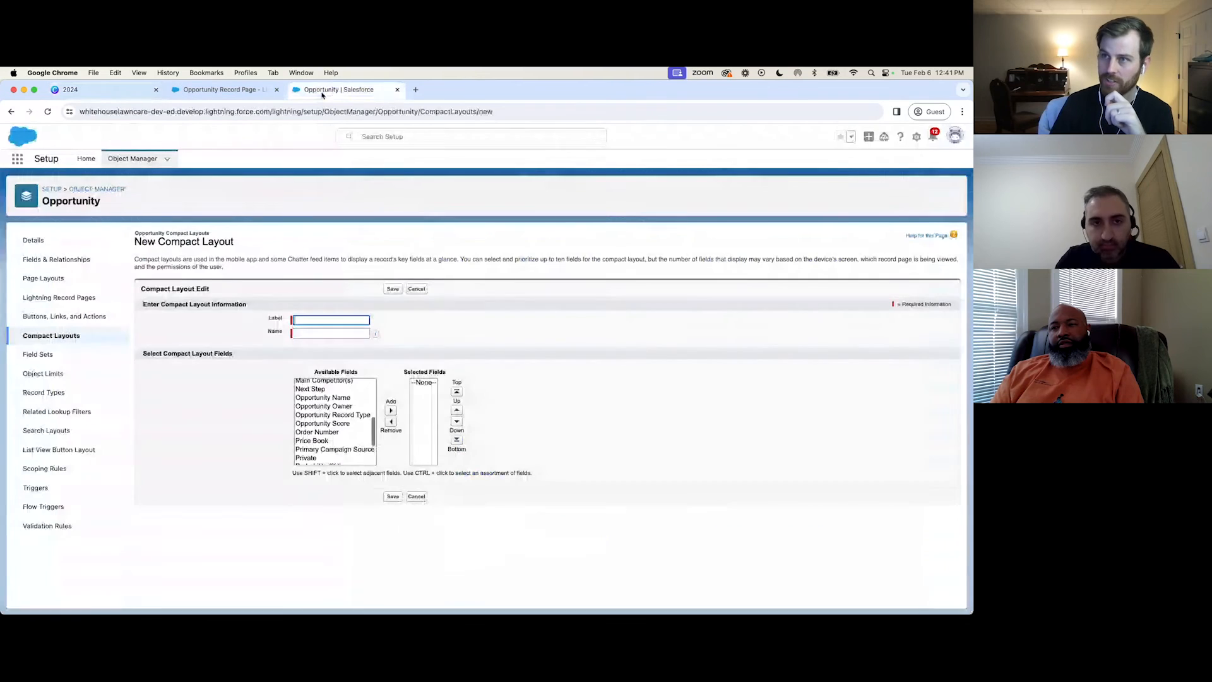
left_click(18, 161)
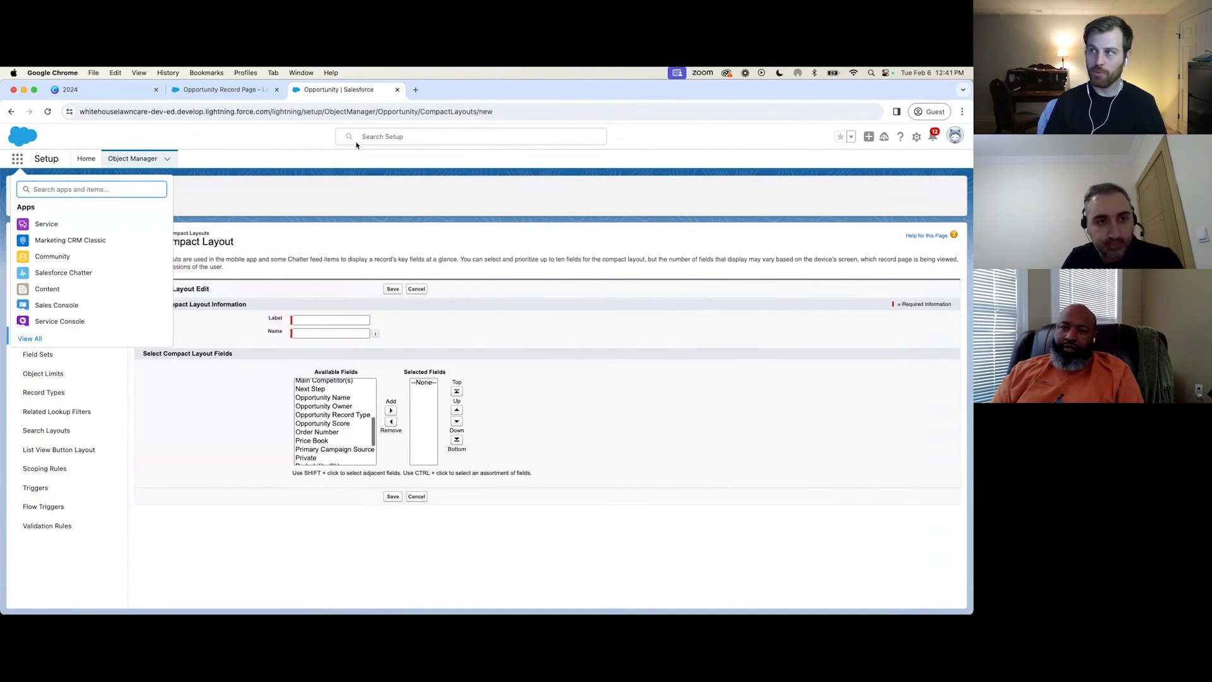
left_click(428, 135)
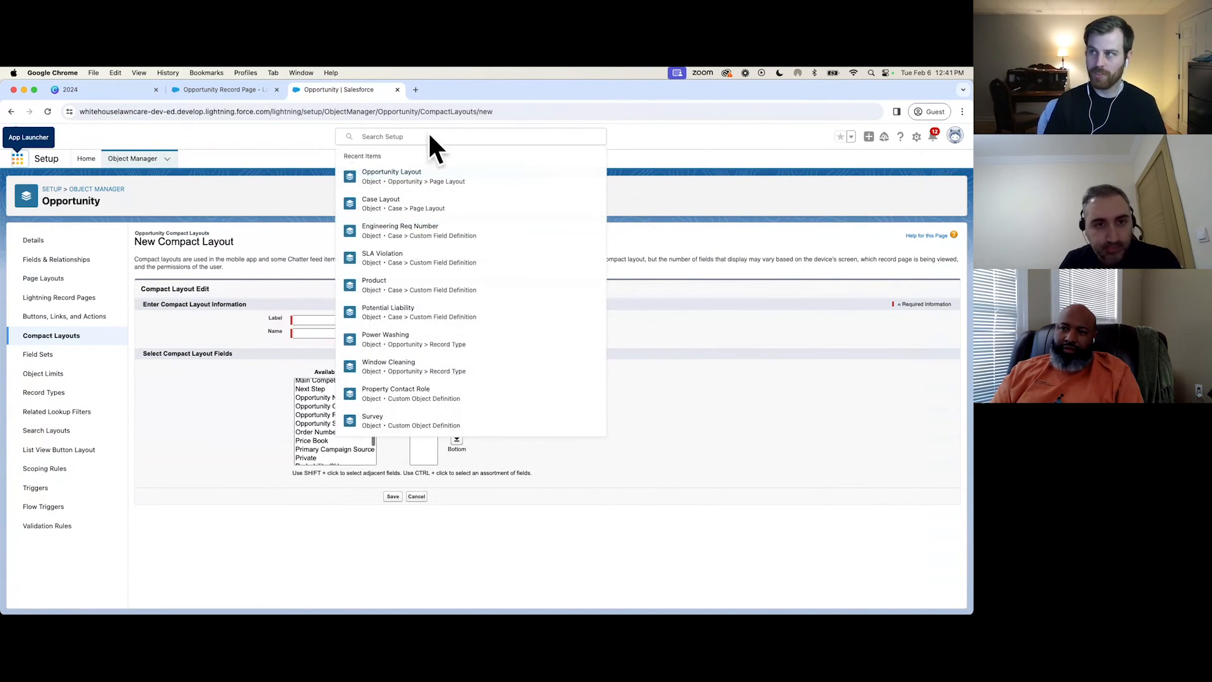
left_click(325, 139)
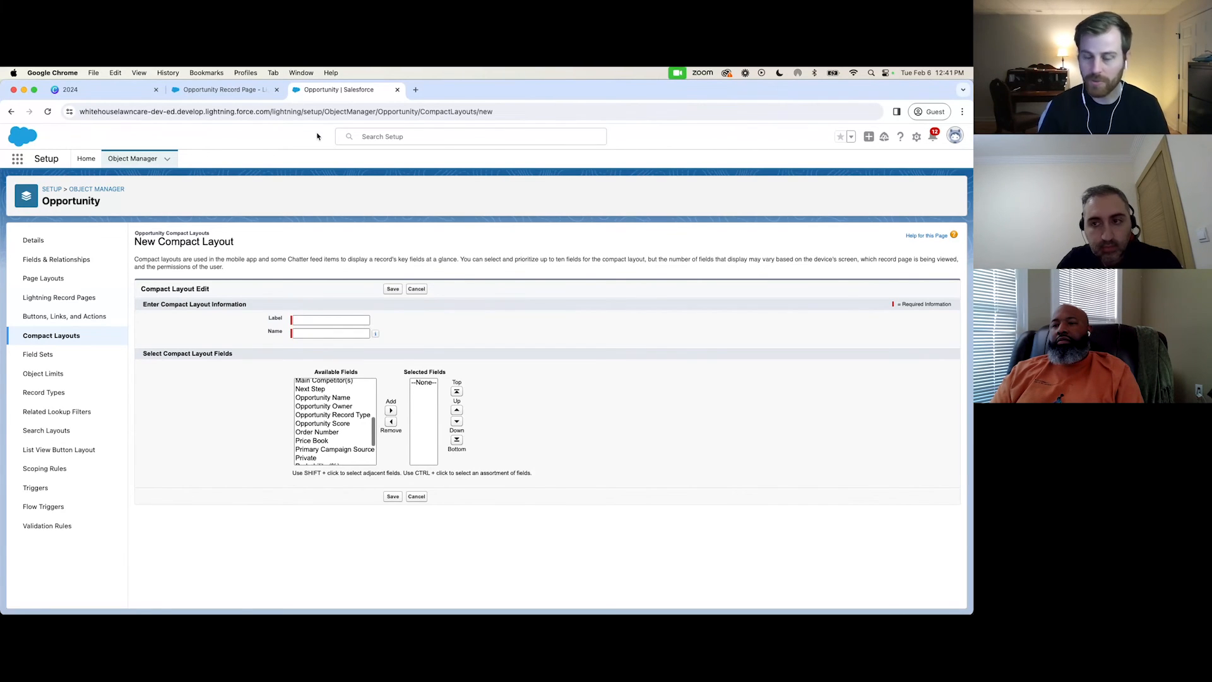
left_click(17, 159)
type("sales")
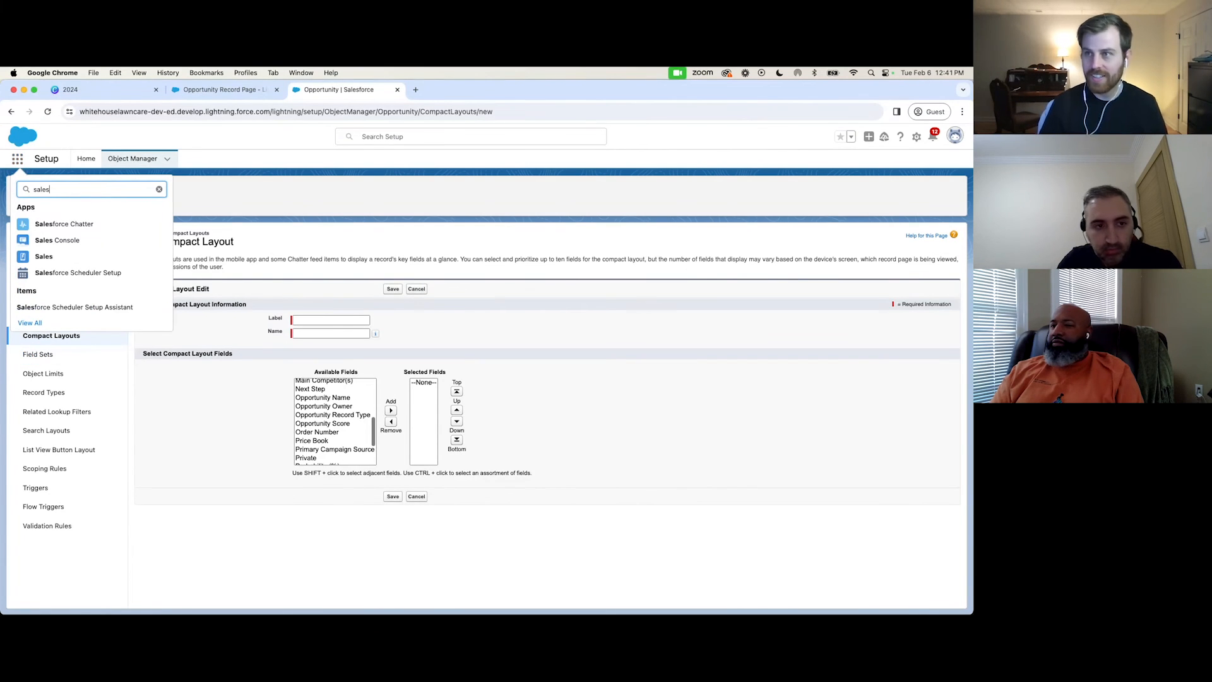
left_click(68, 258)
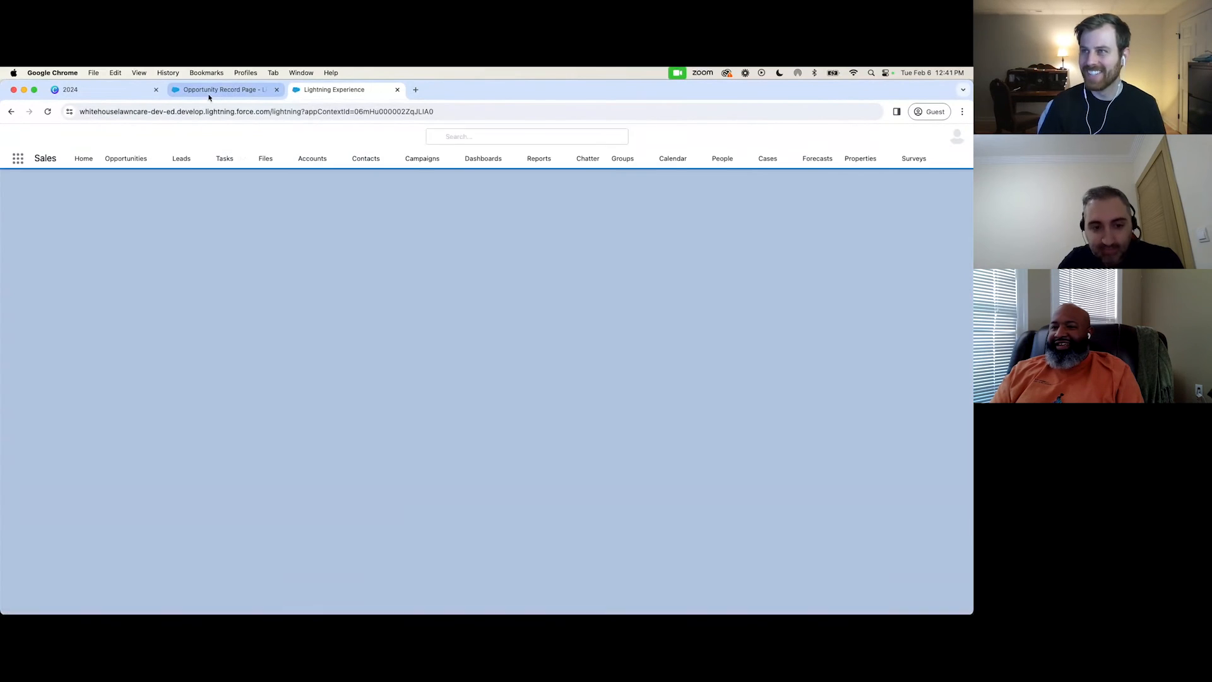
Leave Lightning App Builder for the Power Washing Deal record and open the Opportunity object's Search Layouts in Object Manager.
left_click(209, 94)
left_click(12, 136)
left_click(536, 280)
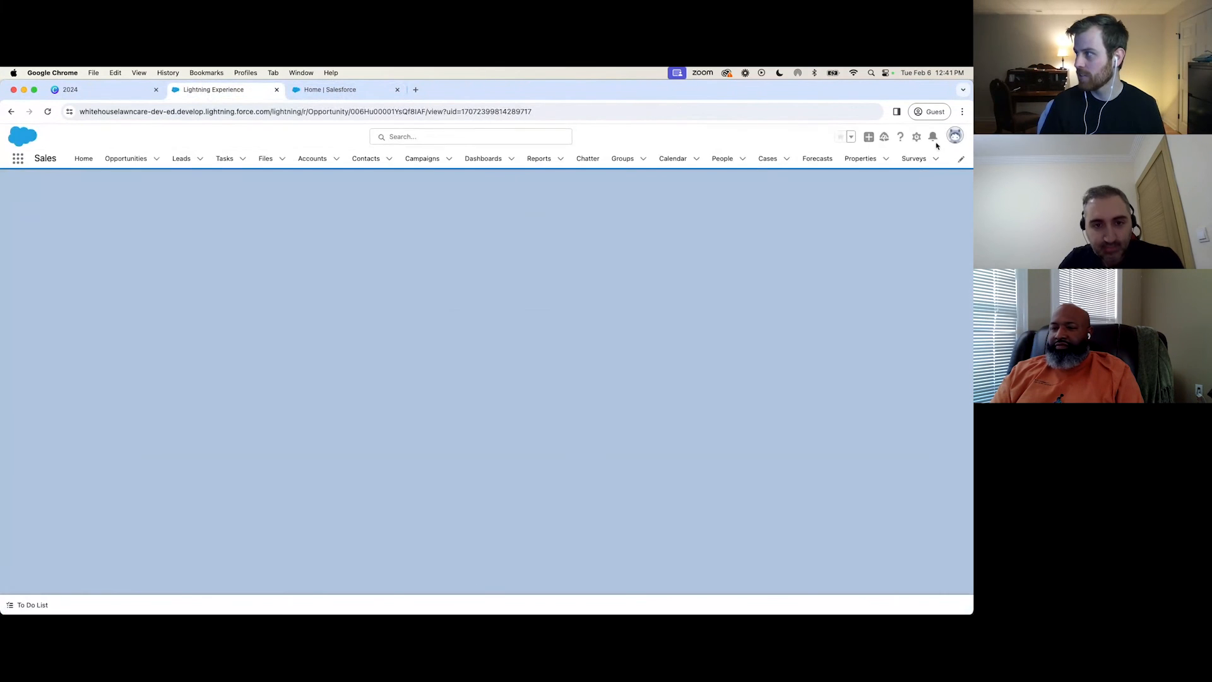
left_click(917, 137)
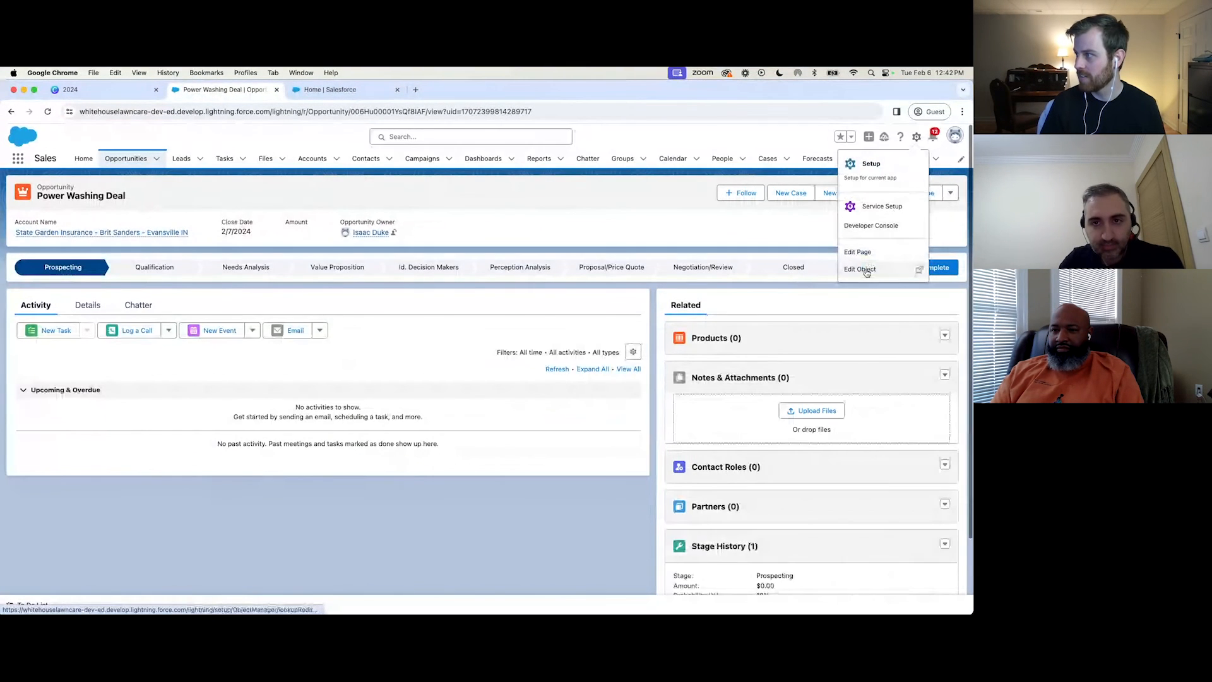
left_click(862, 267)
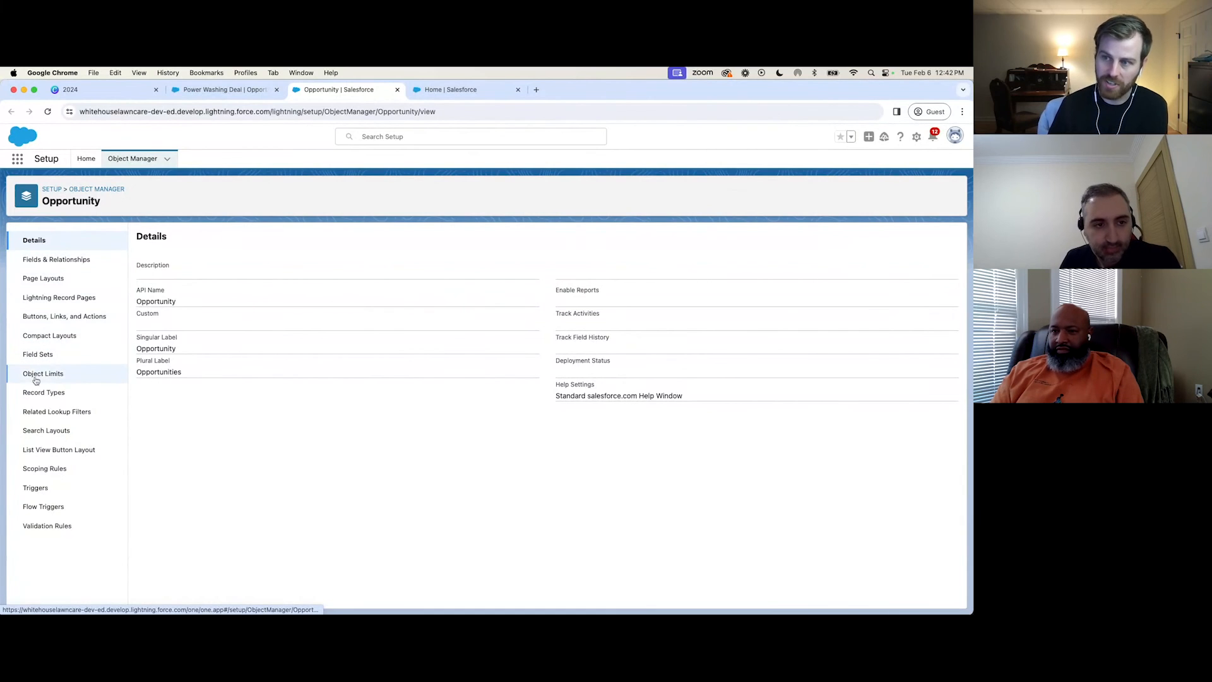
left_click(38, 431)
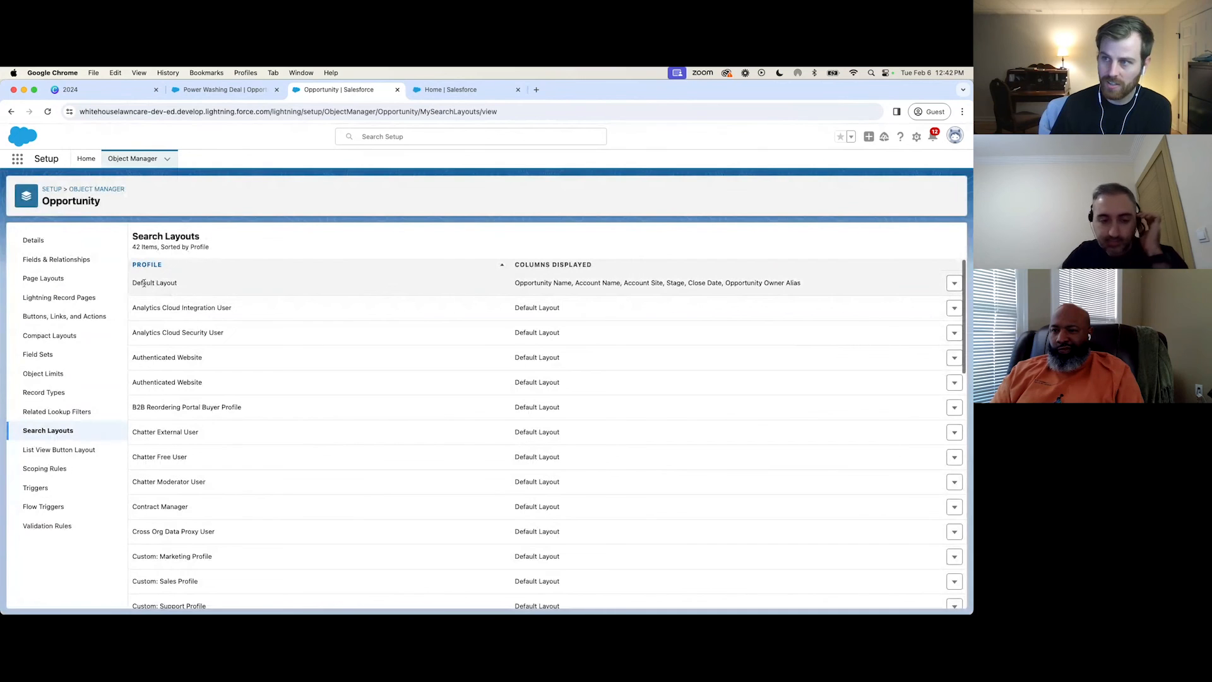
Open the Opportunity search layout named Default Layout for editing and examine its selected fields.
left_click_drag(133, 282, 185, 286)
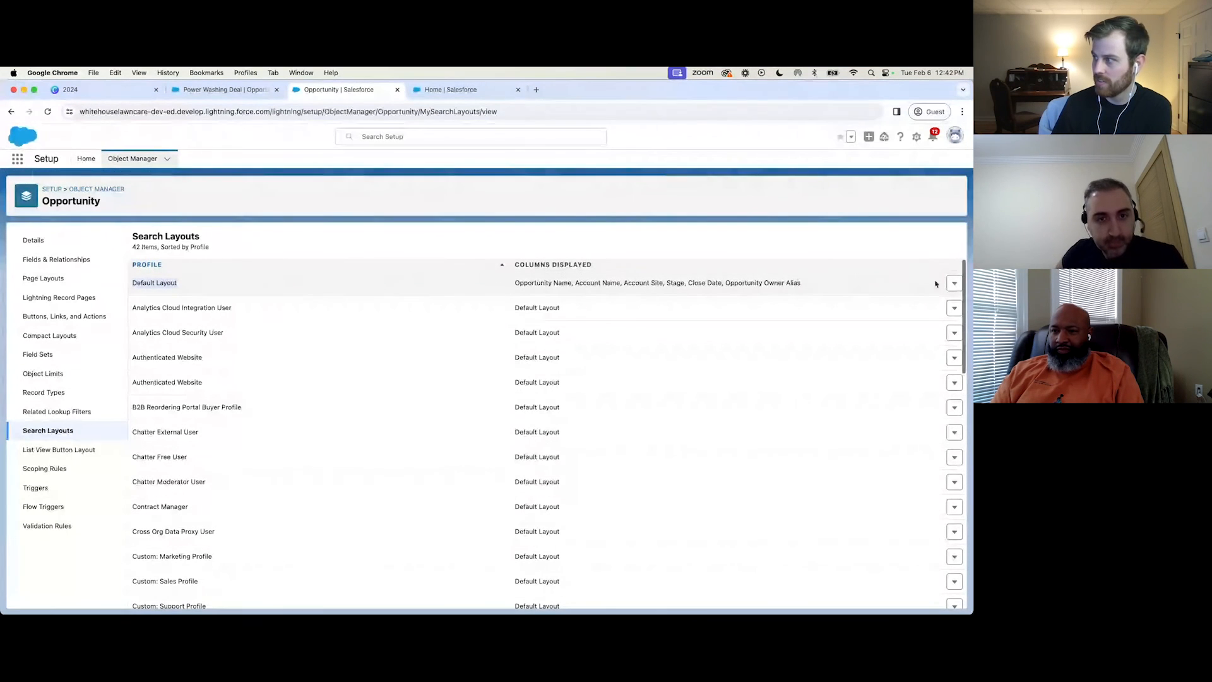
left_click(954, 283)
left_click(936, 305)
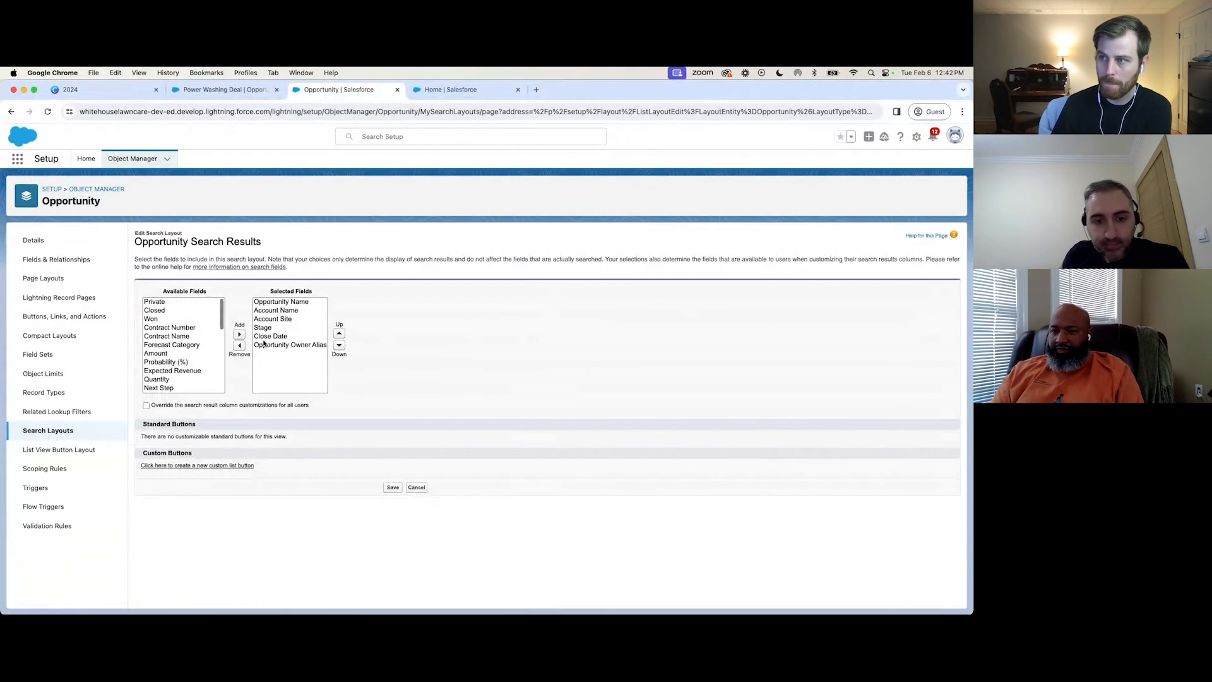
left_click(292, 358)
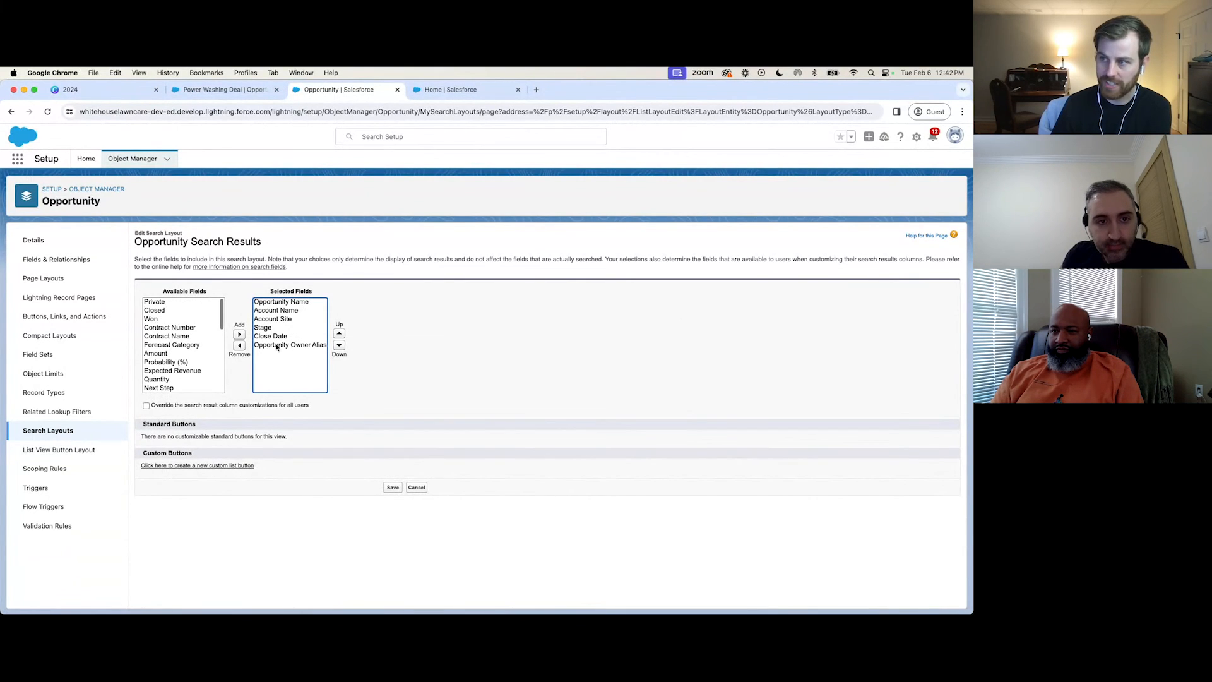
scroll(188, 354, "down", 5)
scroll(188, 341, "up", 6)
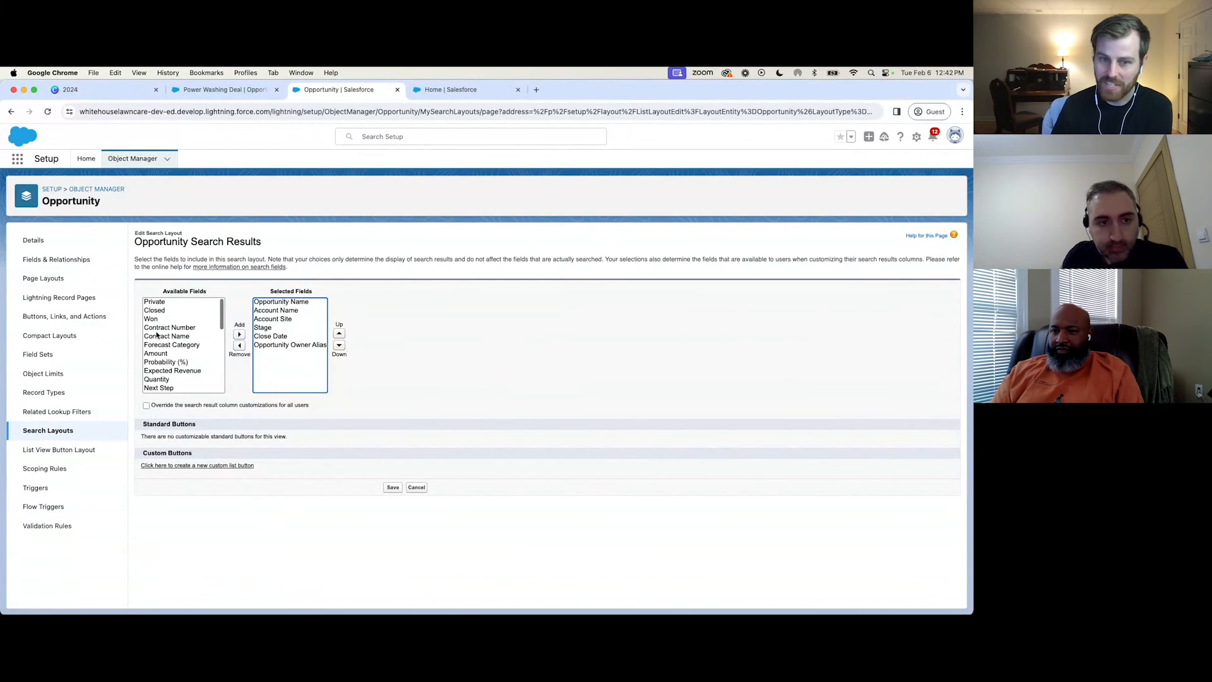
Add the Lead Source and Type fields to the selected fields of the Opportunity search results layout.
scroll(180, 353, "down", 3)
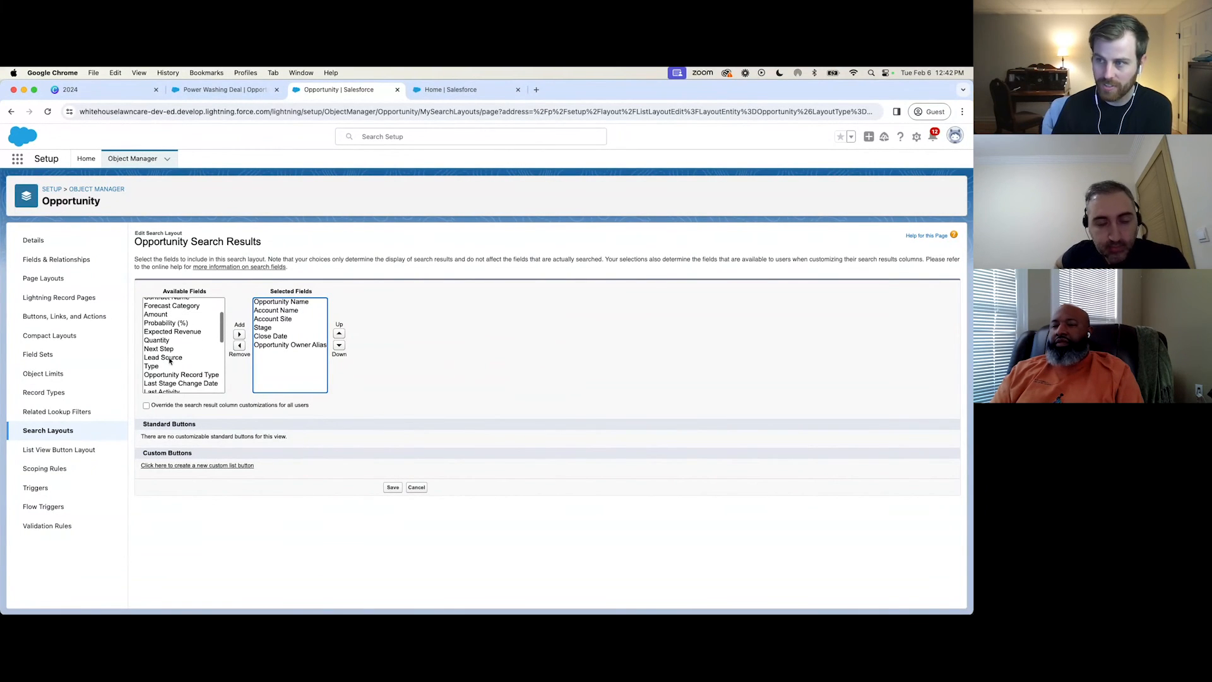
left_click(163, 358)
left_click(239, 335)
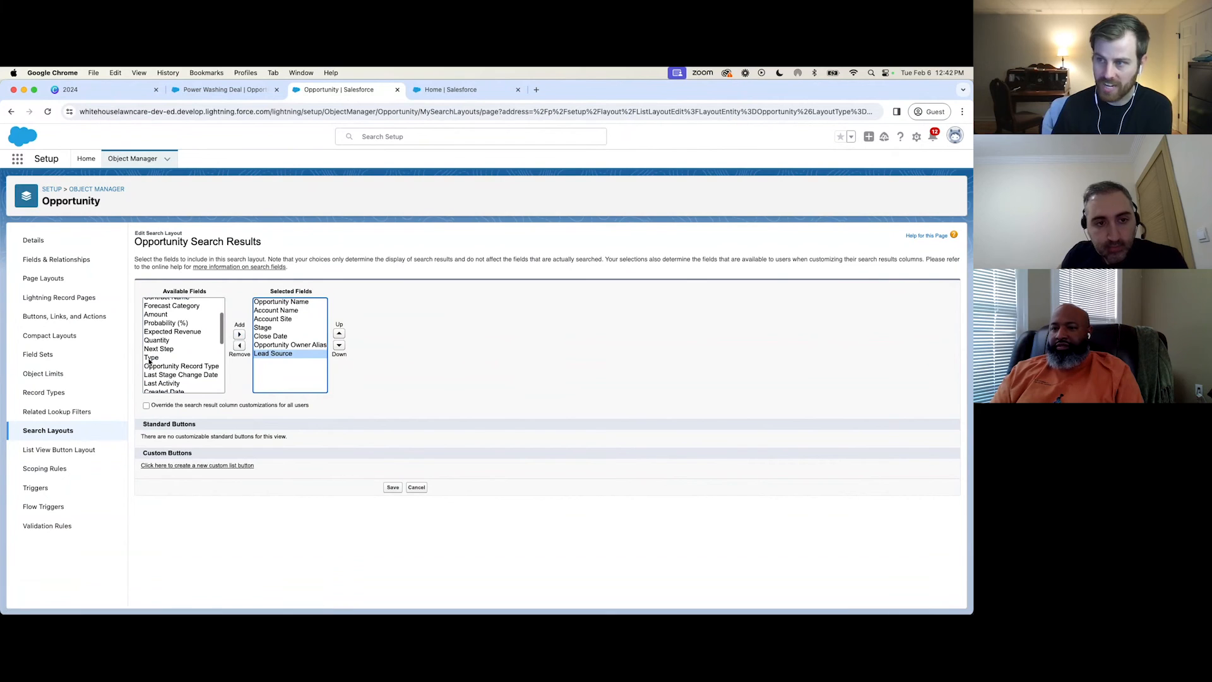
left_click(238, 335)
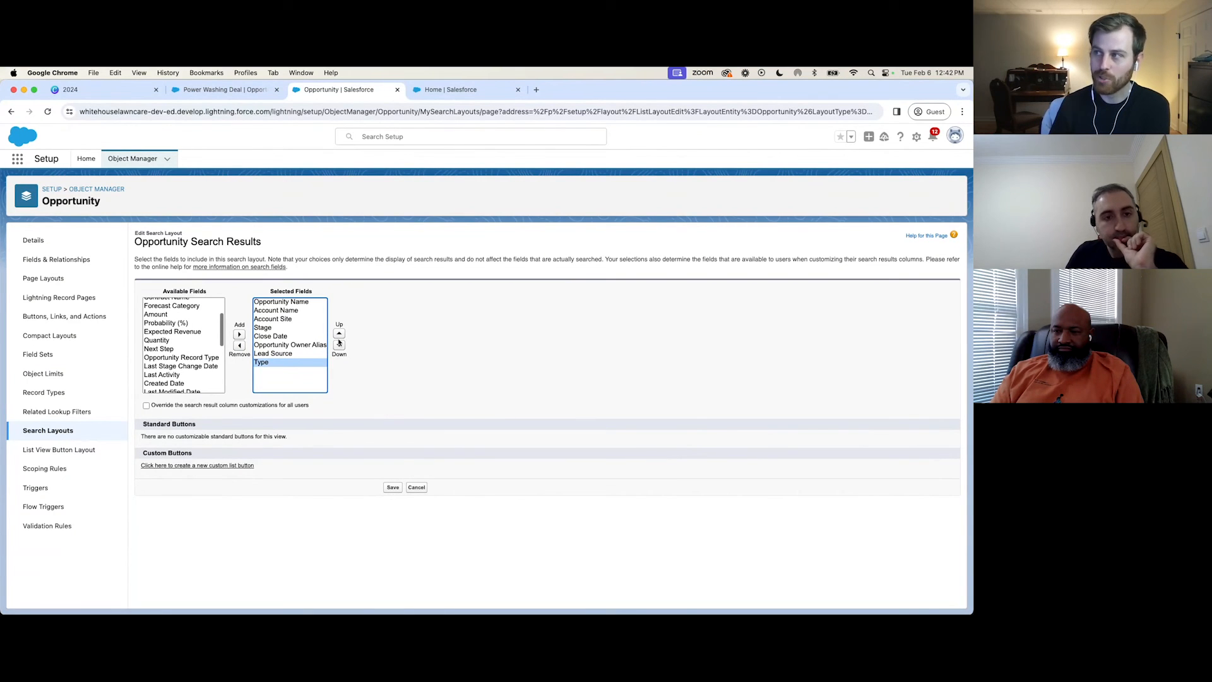
Run a global search for the contact's full name from the Sales home page.
left_click(466, 90)
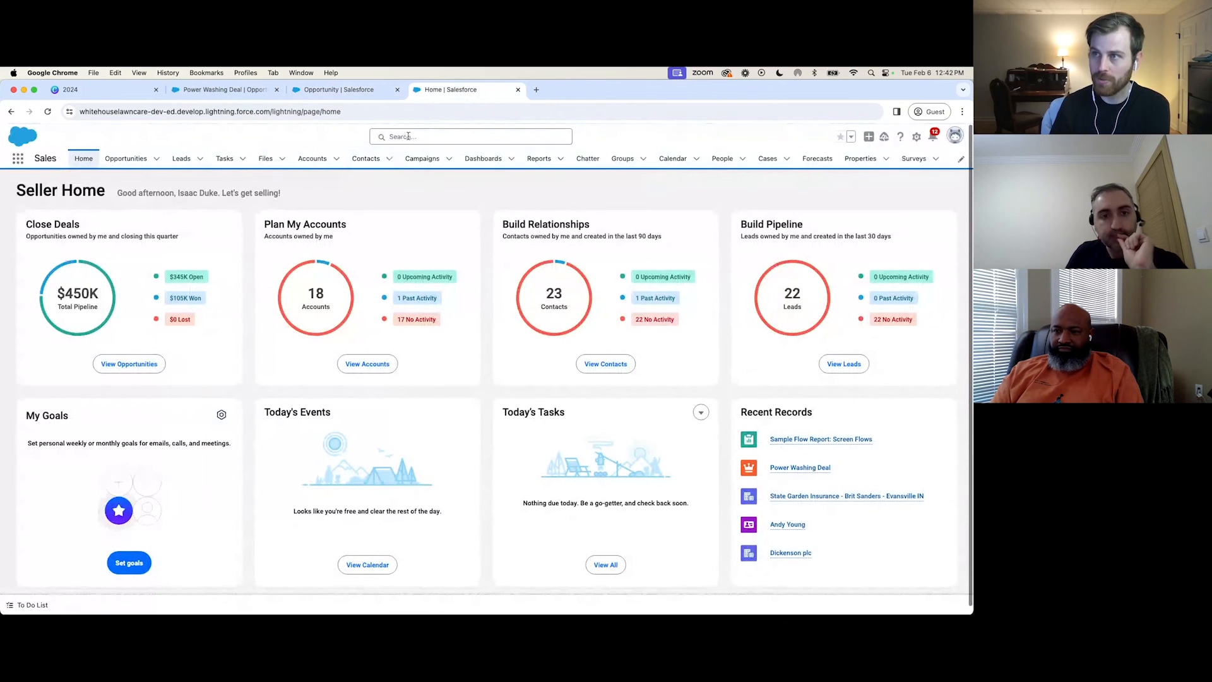
left_click(409, 136)
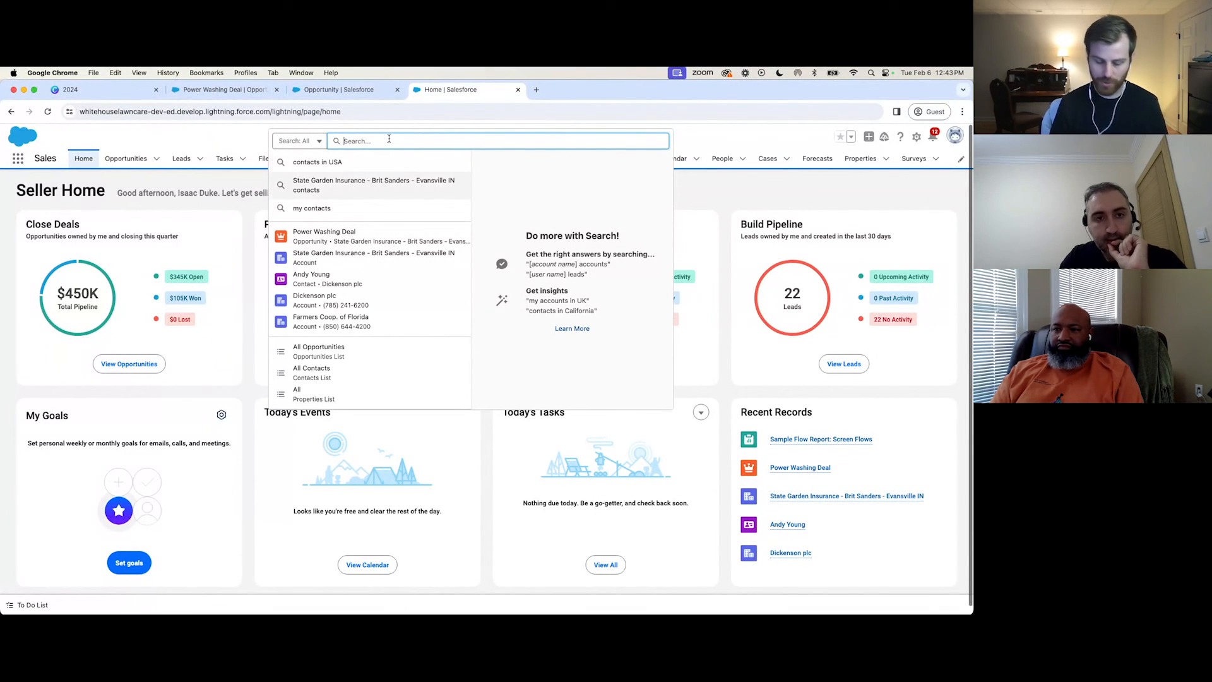
type("andy you")
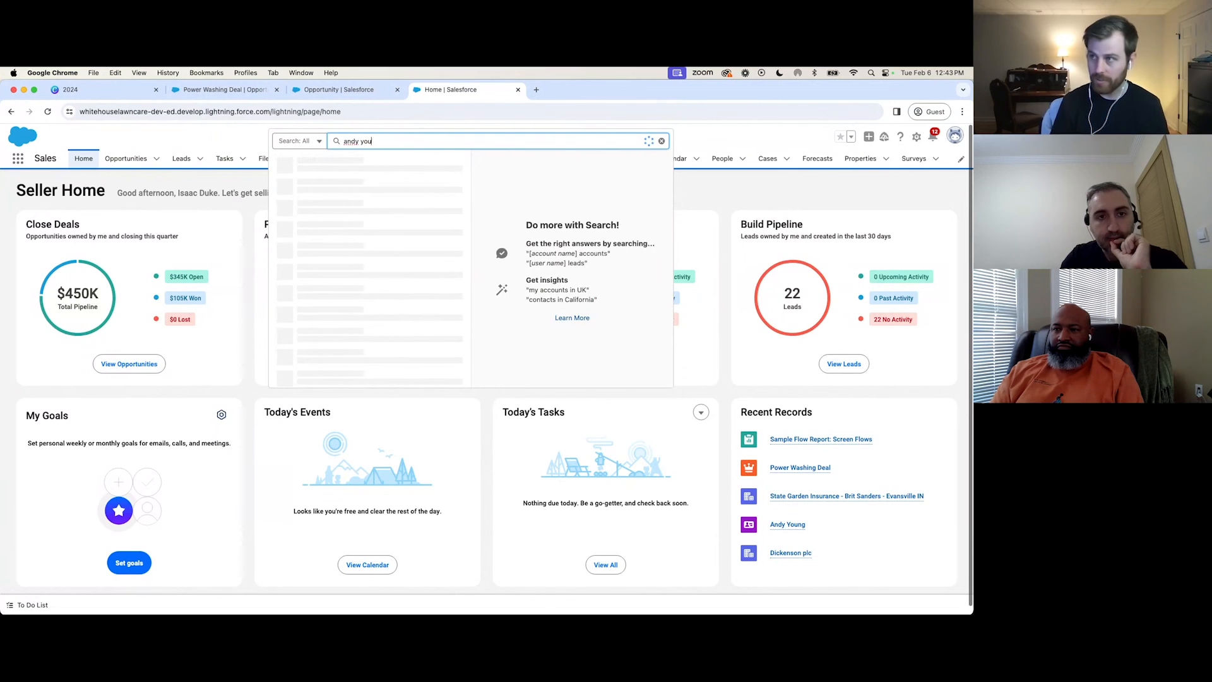
type("ng")
key("Return")
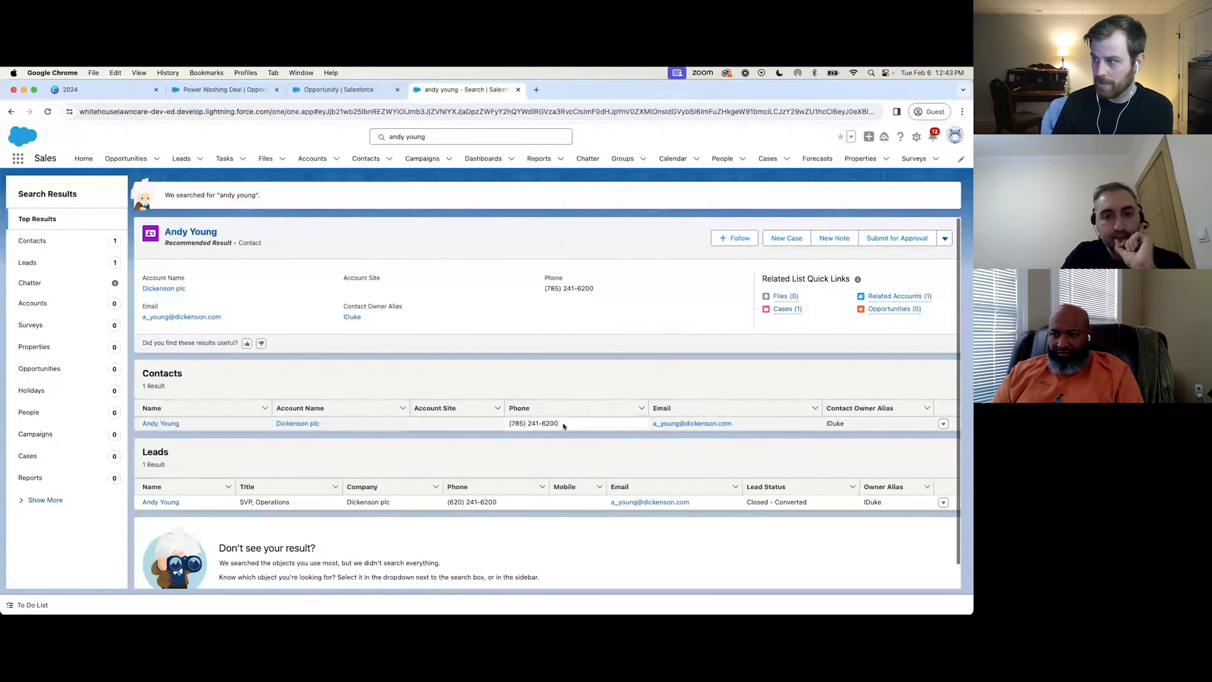
Copy the contact's phone number from the search results, search globally for it, and return to the Canva slide.
left_click_drag(569, 425, 510, 423)
key("super+c")
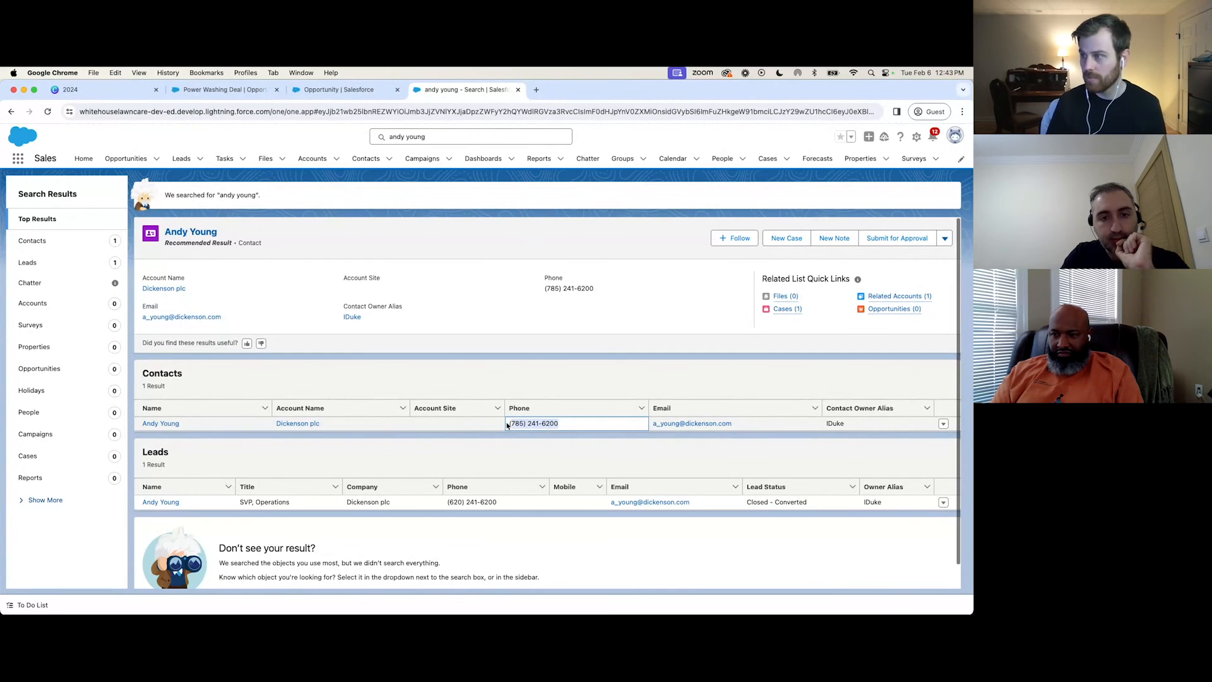
left_click_drag(574, 427, 511, 424)
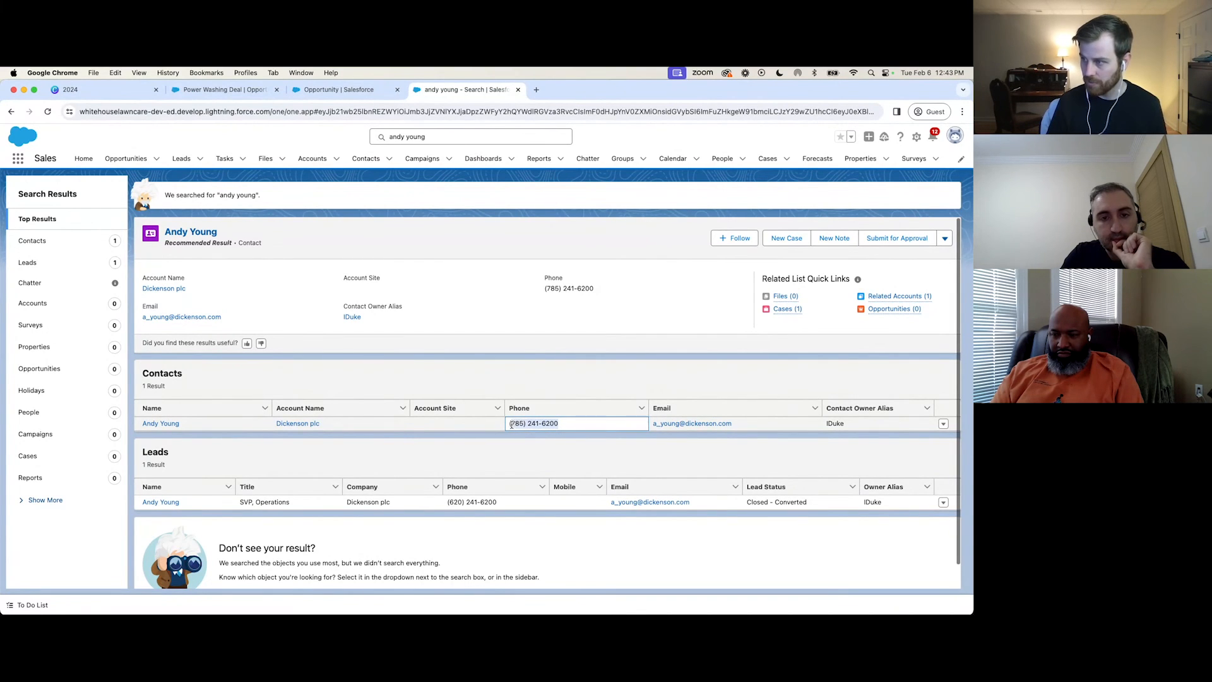
left_click(444, 134)
key("BackSpace")
key("BackSpace")
key("BackSpace")
key("BackSpace")
key("BackSpace")
key("BackSpace")
key("BackSpace")
key("BackSpace")
key("BackSpace")
key("BackSpace")
key("super+v")
key("Return")
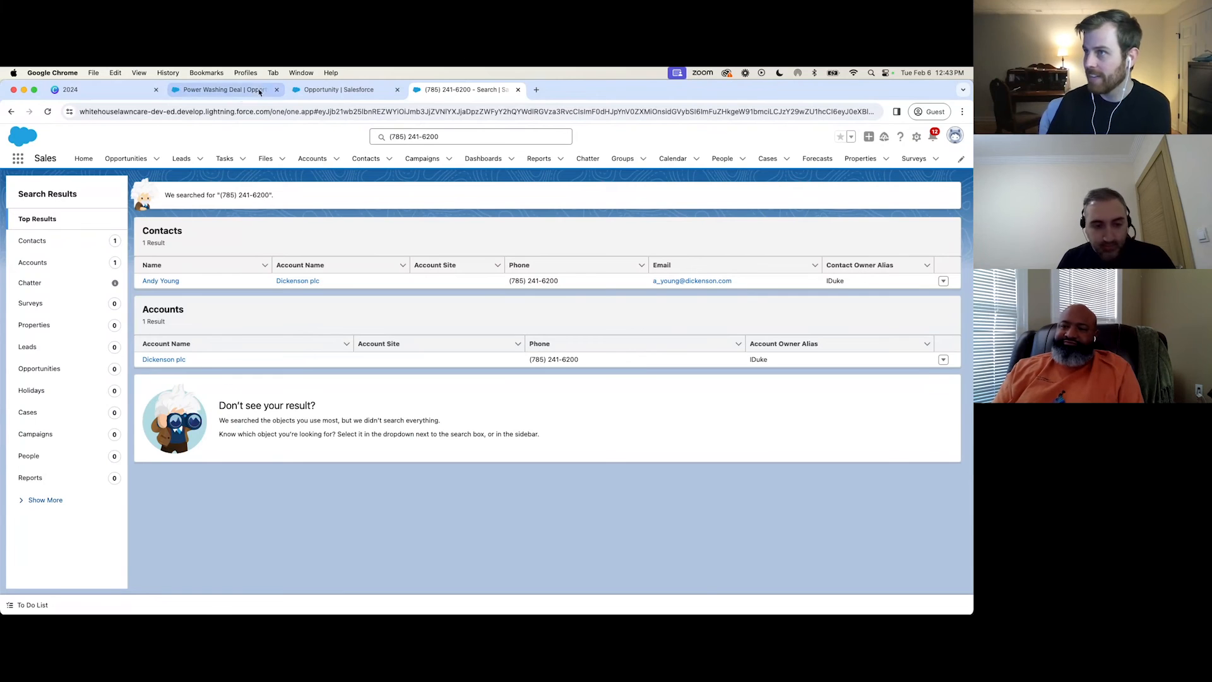
left_click(101, 89)
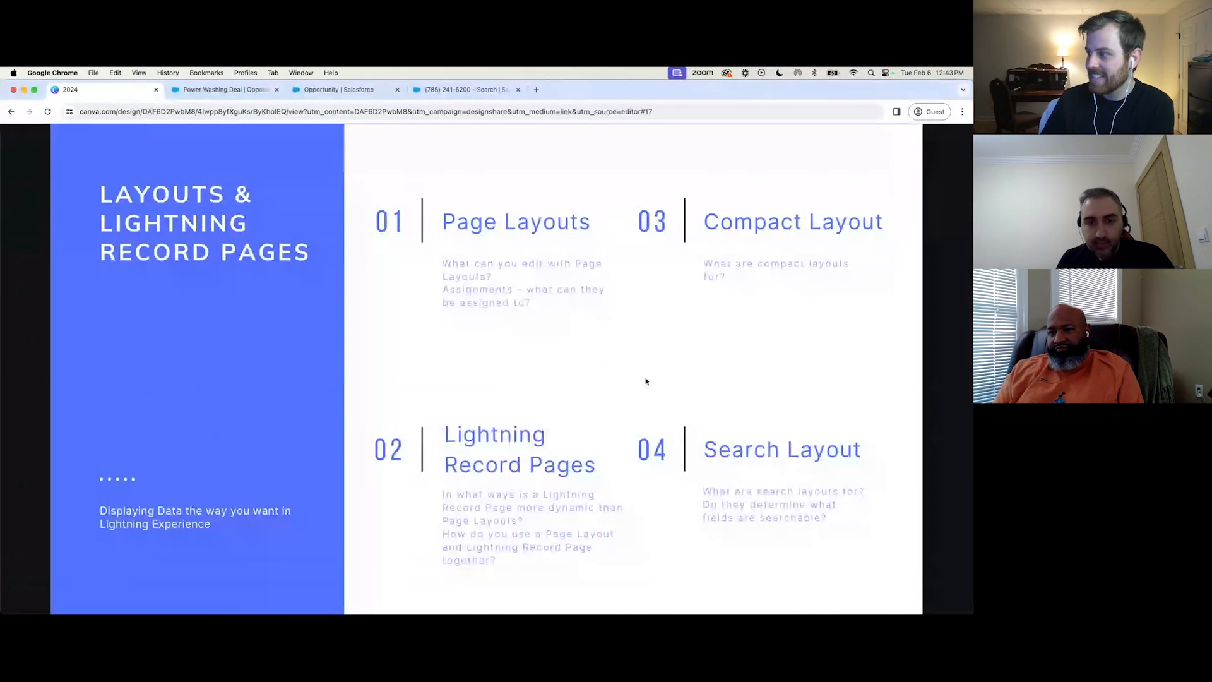